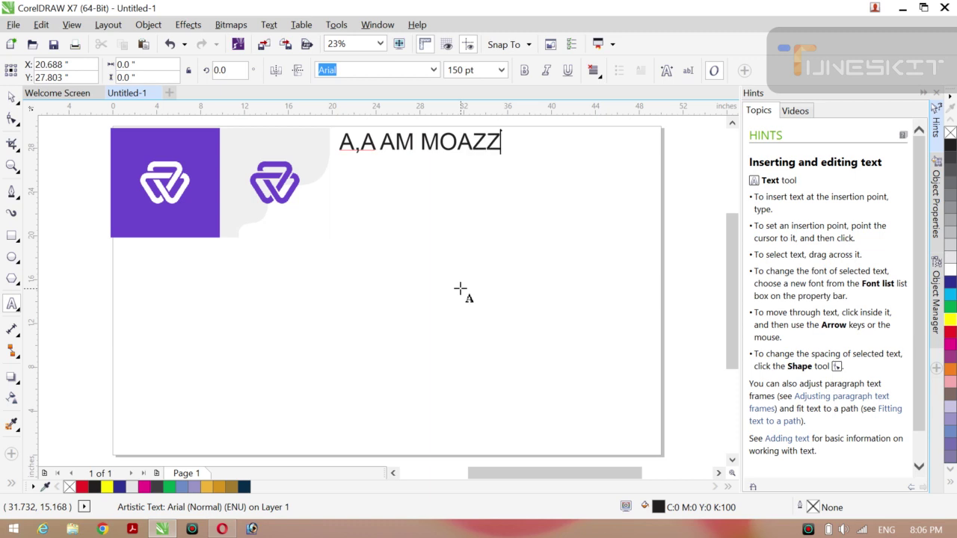
- Write the opening text lines beside the logo image, introducing the presenter by name and the channel COREL DRW HOUSE
text(I )
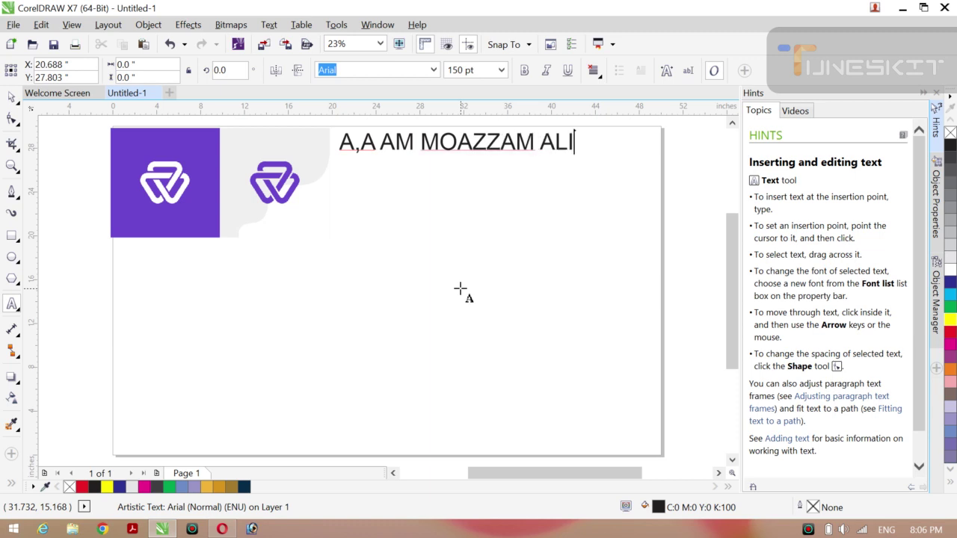
text(AP)
key(Return)
text(DAKH)
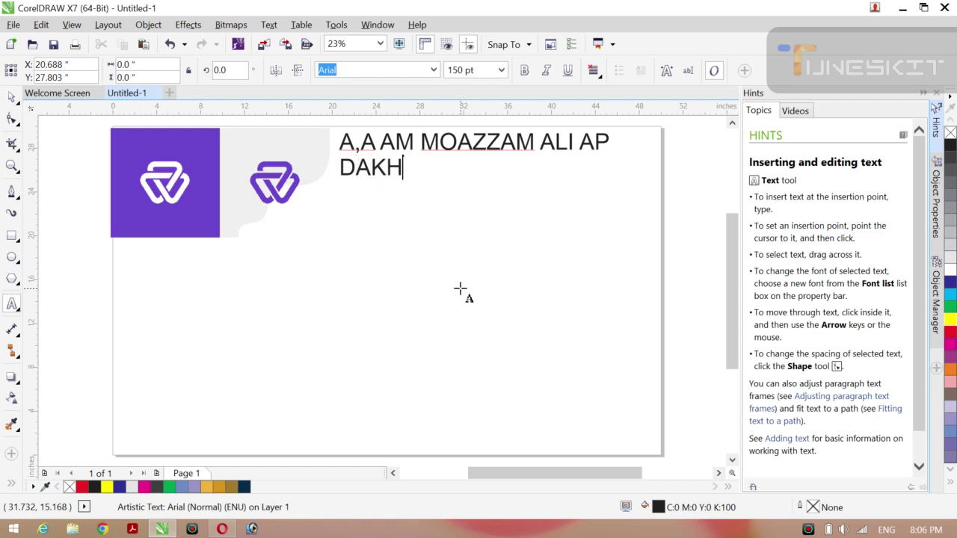
text( RHY)
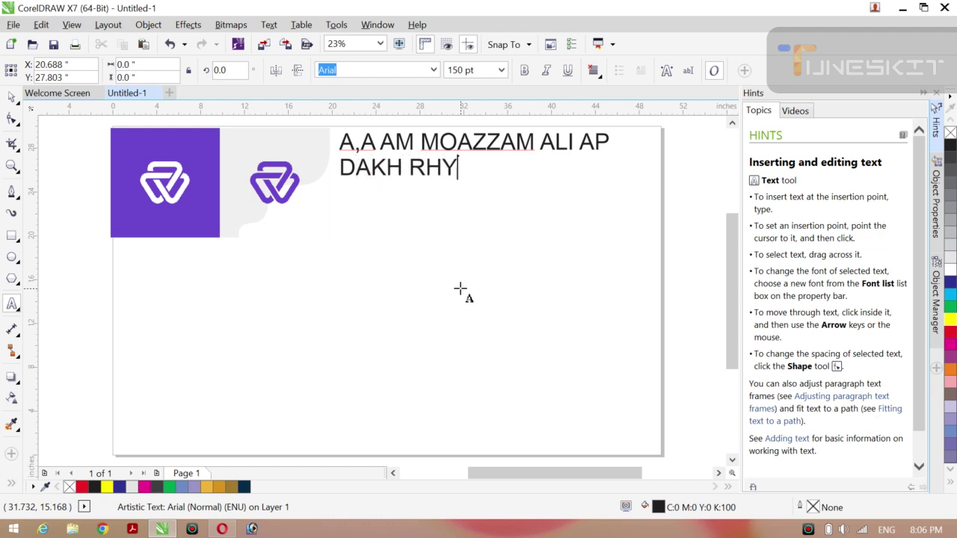
text( HN M)
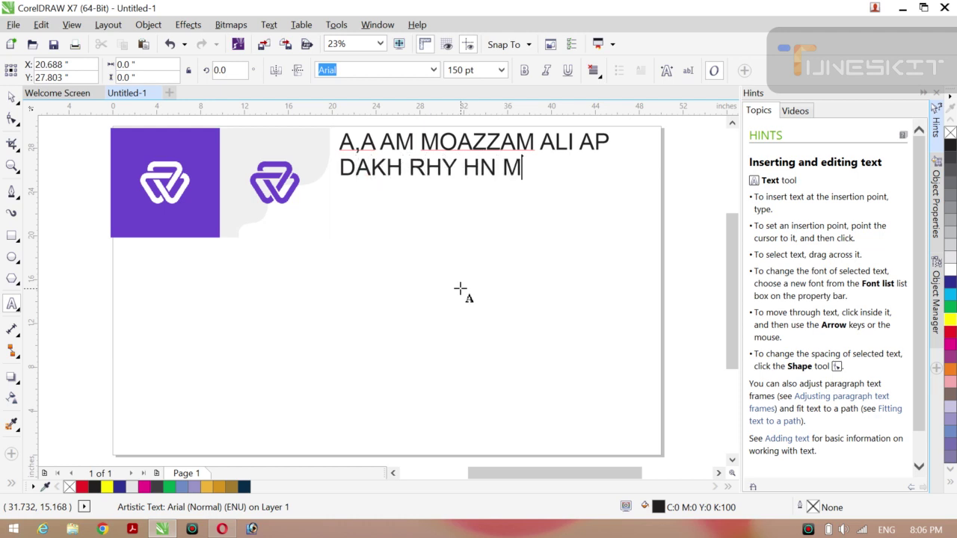
text(Y CHN)
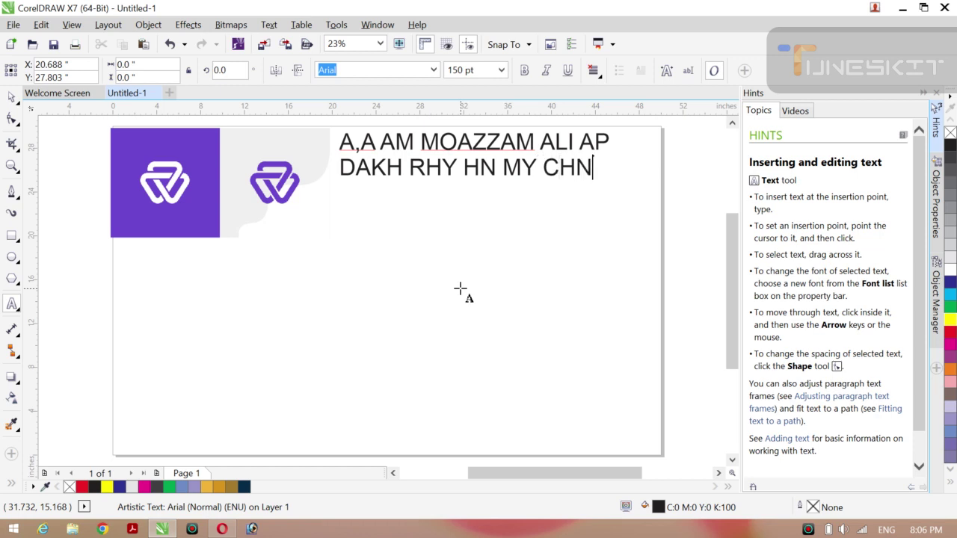
text(COREL)
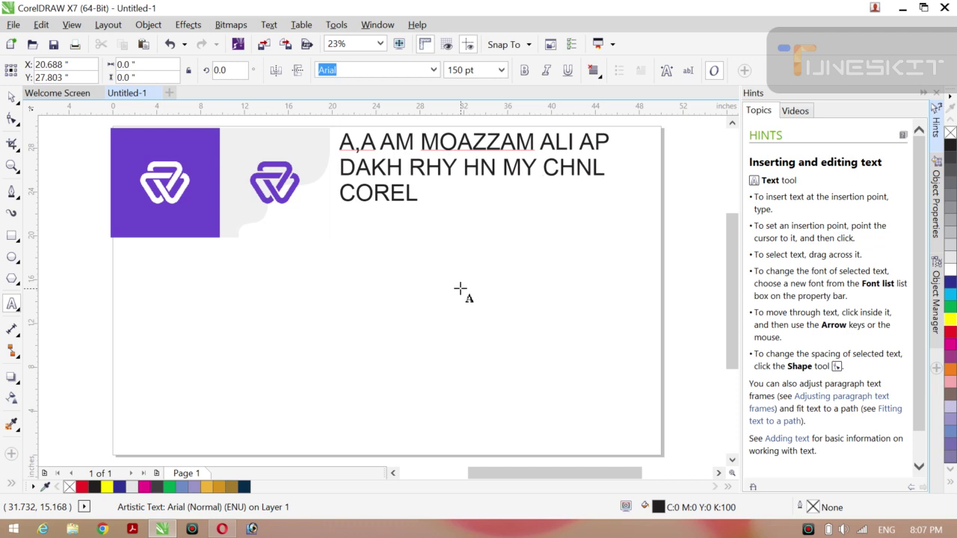
text( DRW)
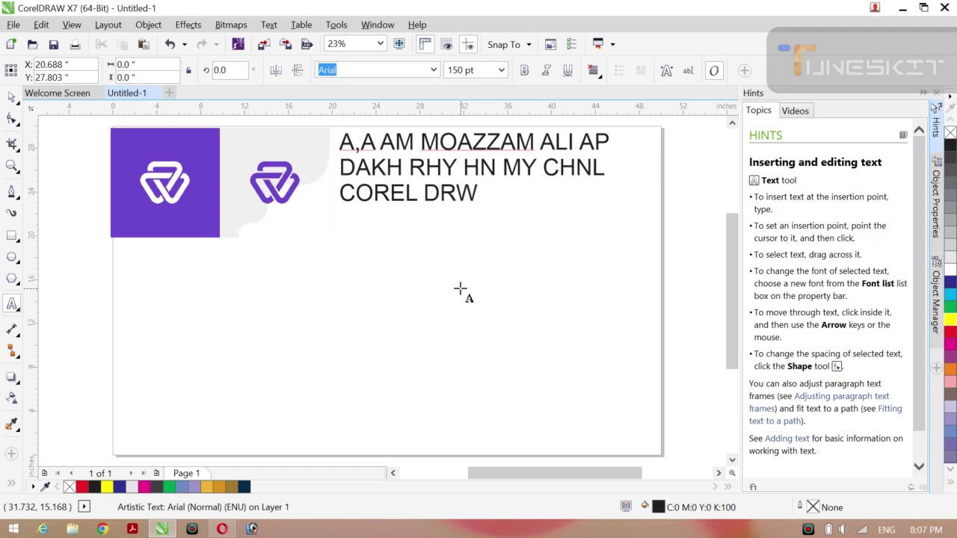
text( HOUSE )
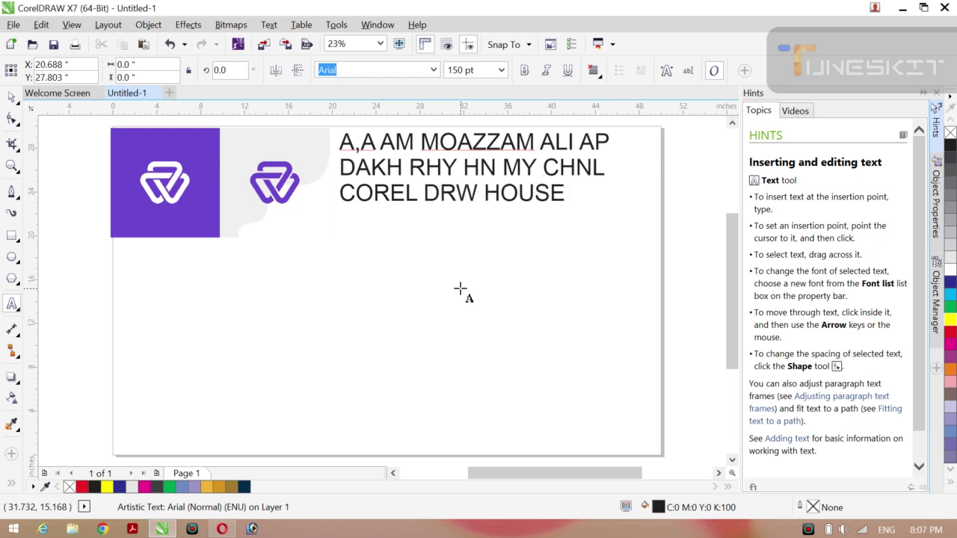
- Continue the text with the lines "AJ HM BNYIN GA THIS LOGO" and "APNY LIKE SUBSCRIB"
text(AJ HM BNYI)
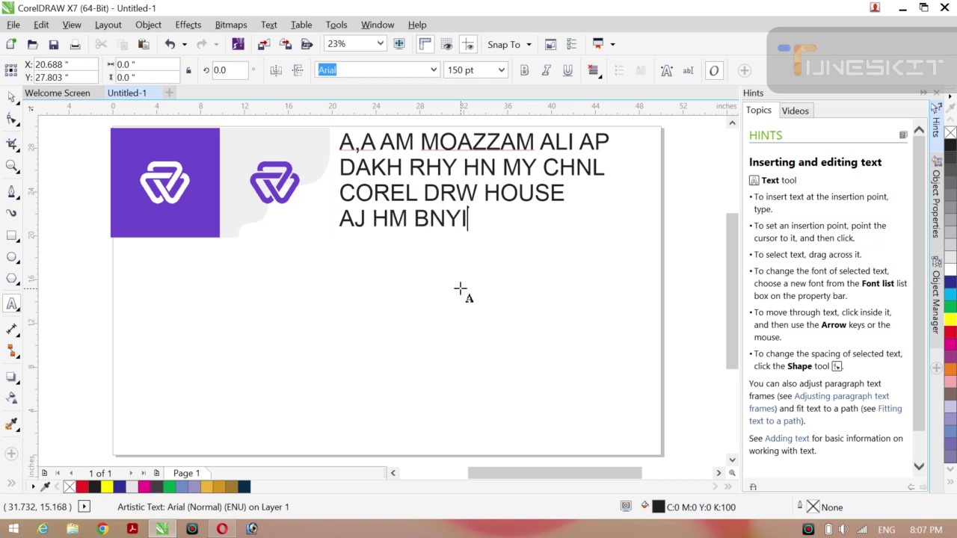
text(N GA)
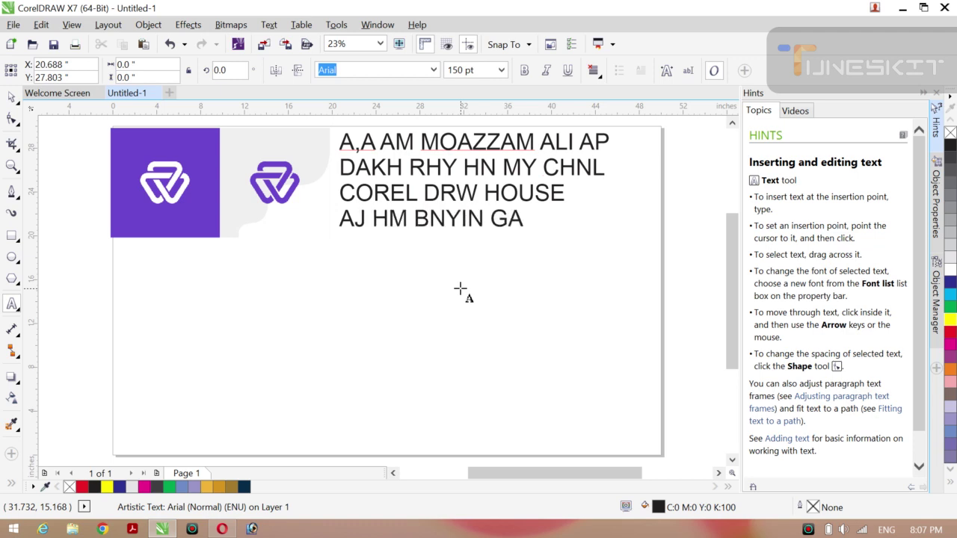
text( THIS)
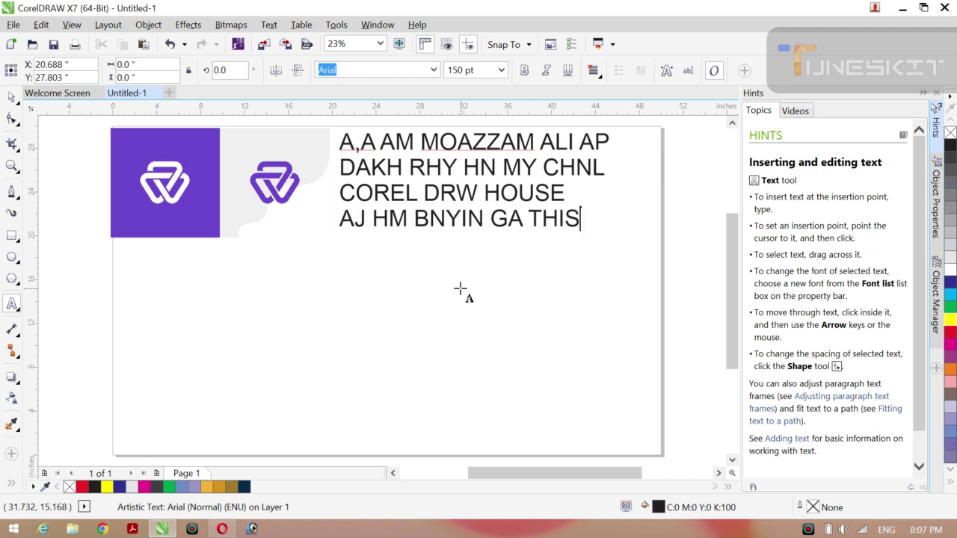
text( LOGO)
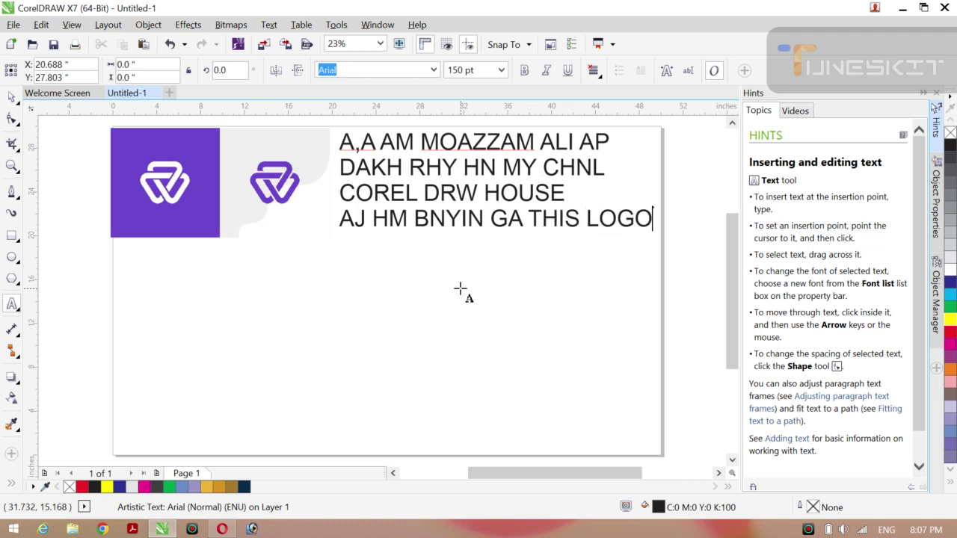
key(Return)
text(APNY LIKE)
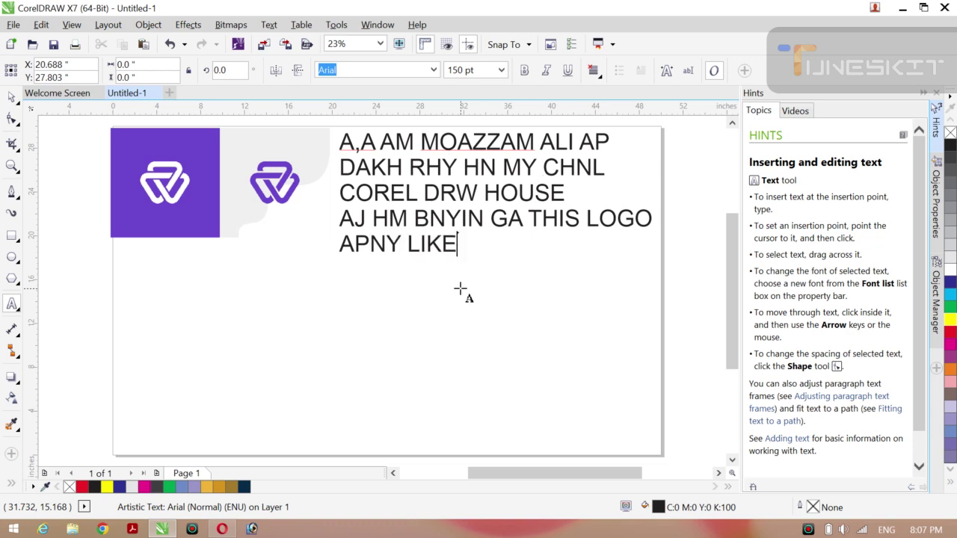
text( SUBS)
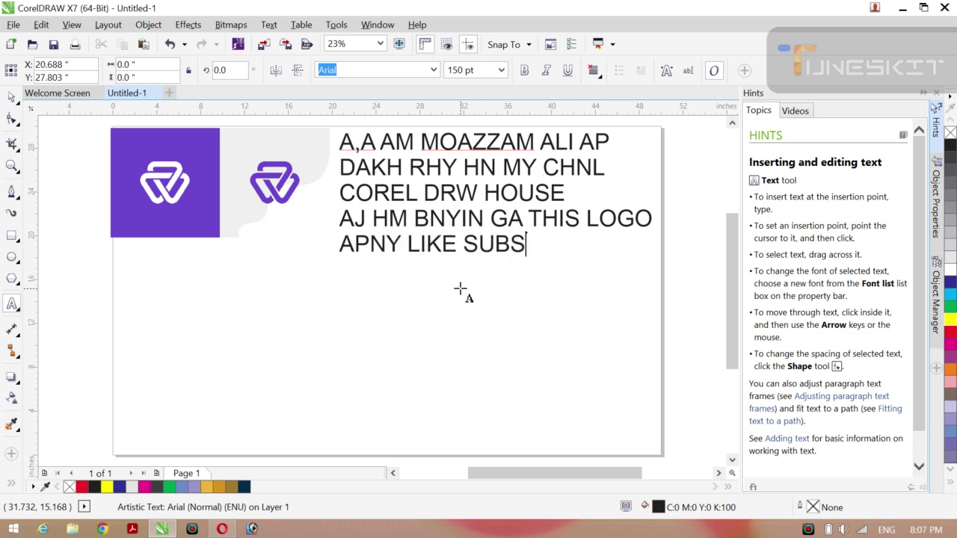
text(CRIB)
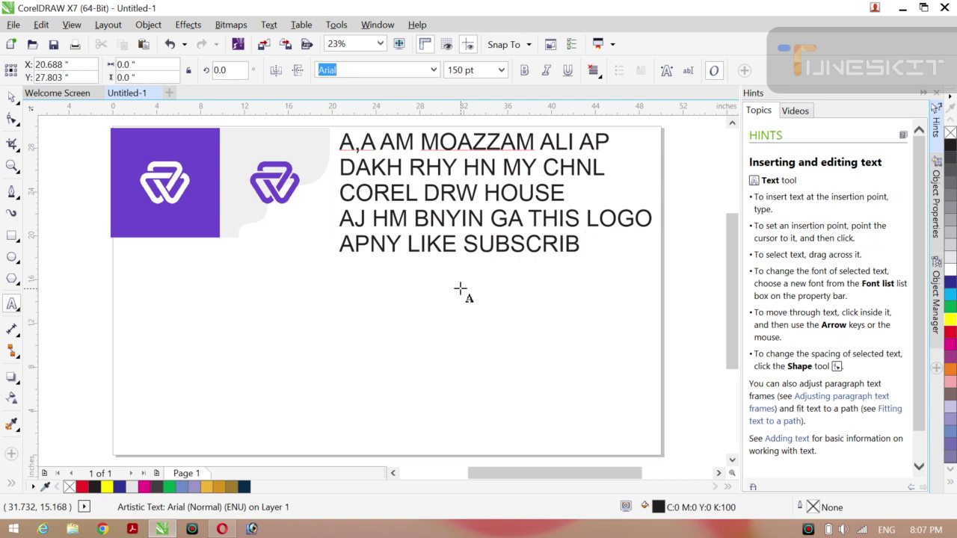
- Extend the text with "KRNA HA OUR EAK BR DROOD SHREEF", breaking the line before HA
text( KRNA H)
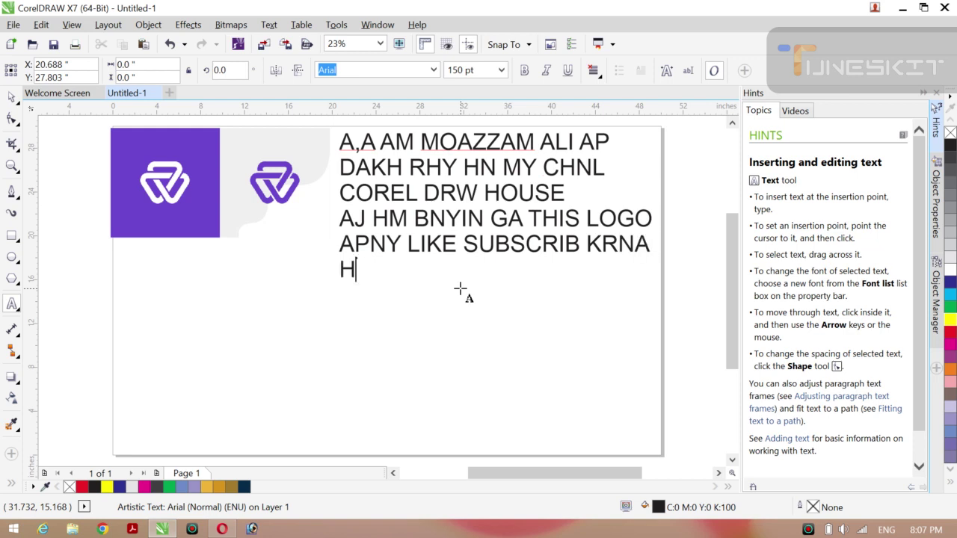
text(A OUR )
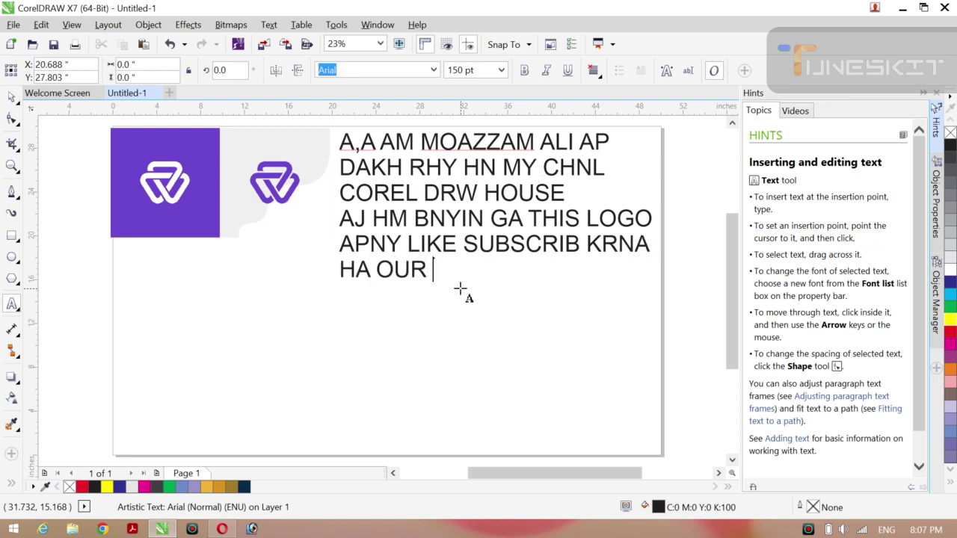
text(EAK )
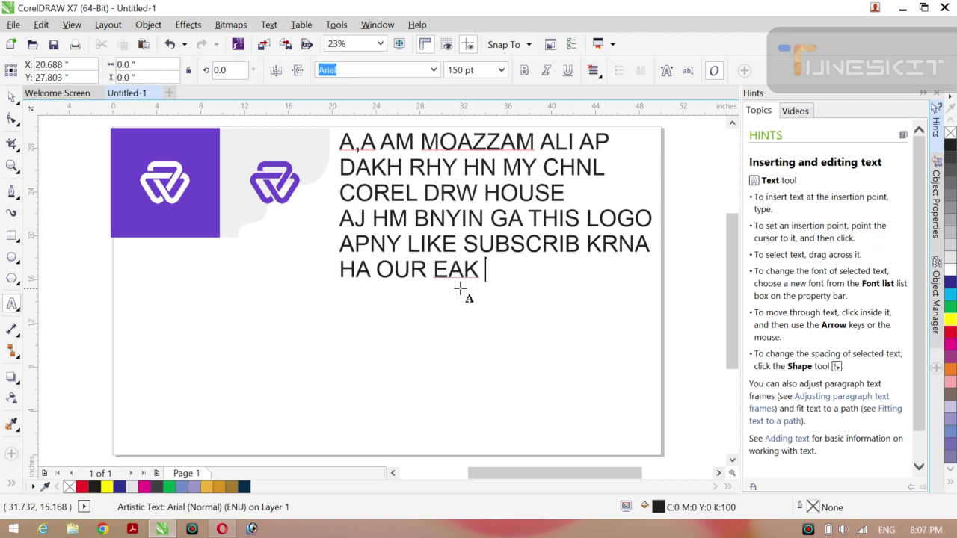
text(BR DROOD S)
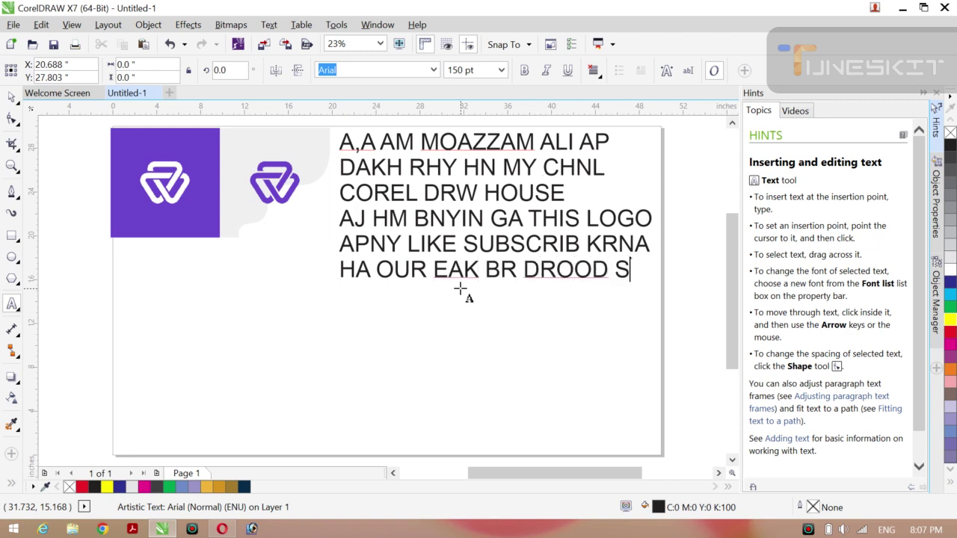
text(HREEF)
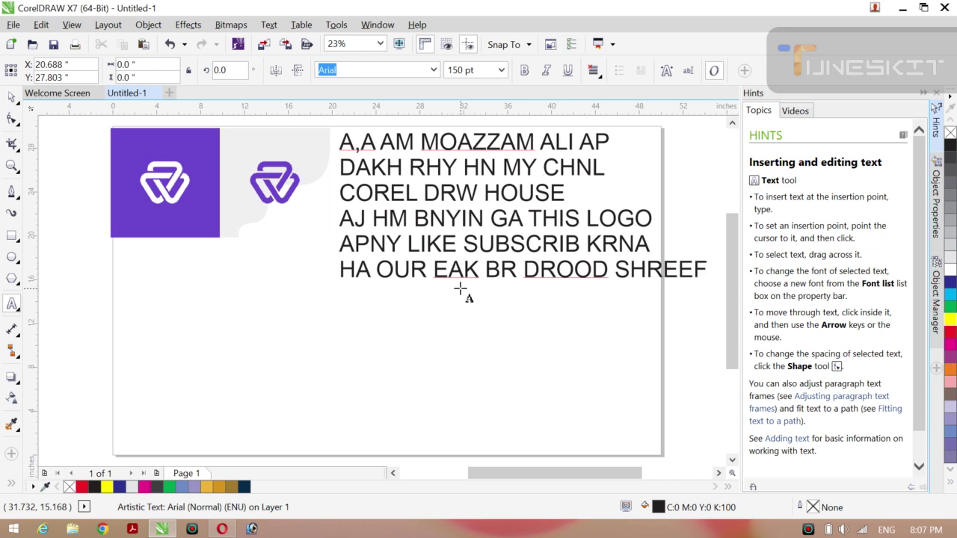
- Add the closing text lines "PAR LEENA HA DUNIA OUR AKHRT" and "KI KAMYBI HA DROOD SHREF"
key(Return)
text(PAR)
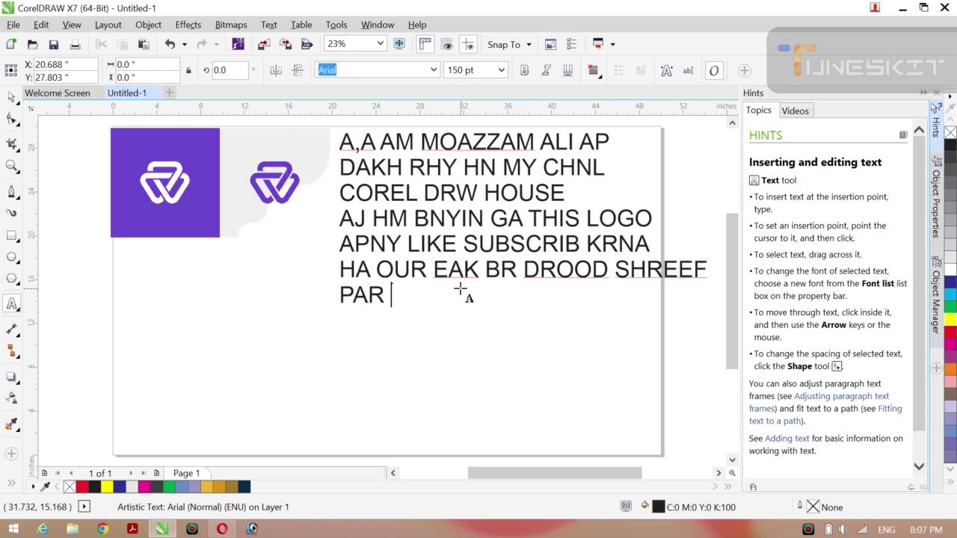
text( LEENA )
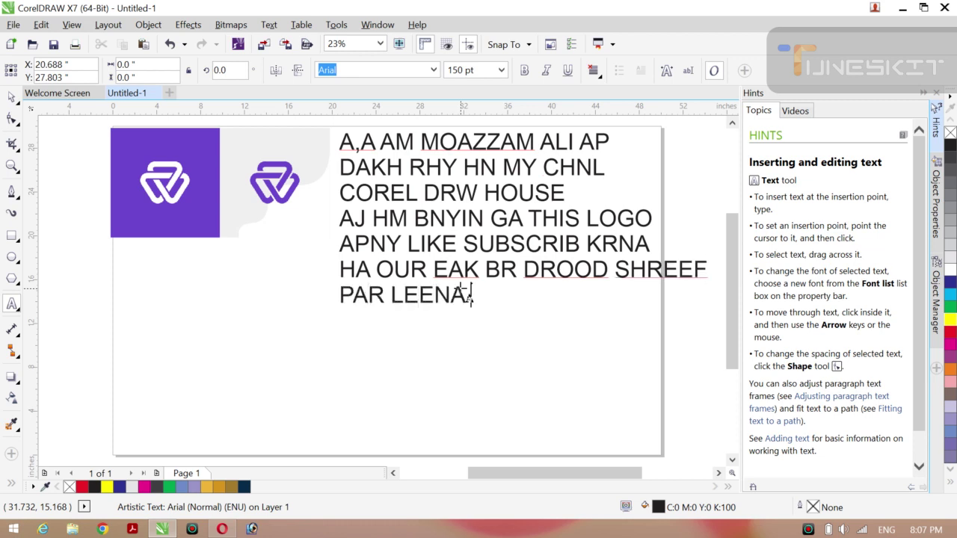
text(HA DUNIA )
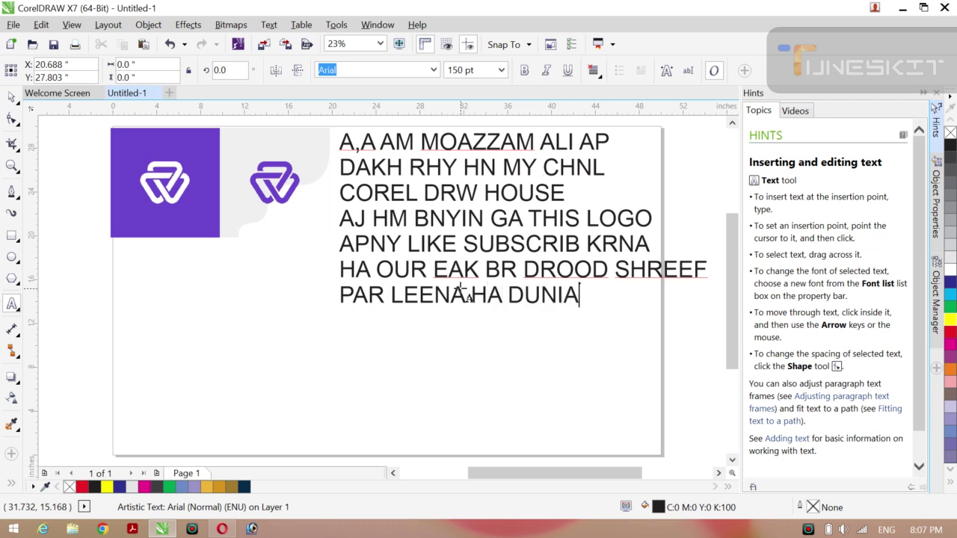
text(OUR AKHRT)
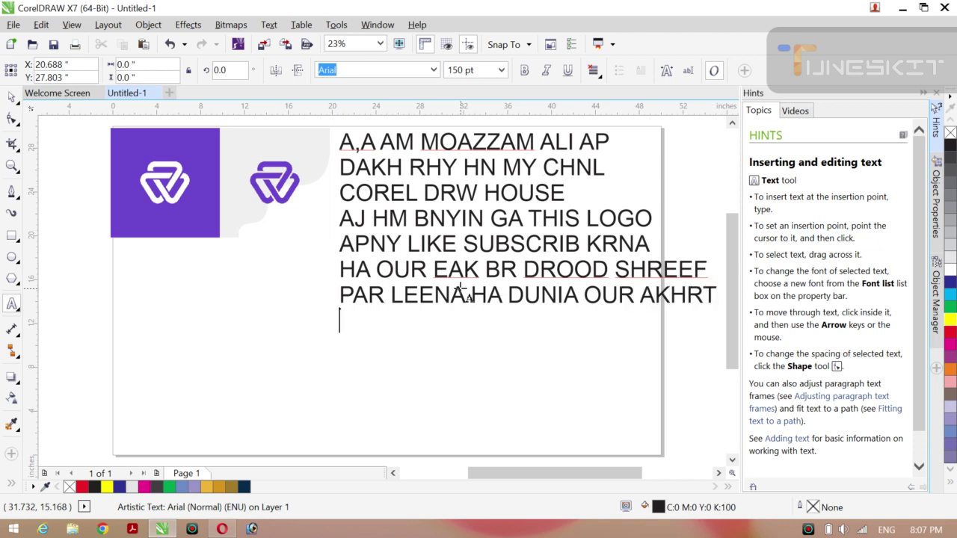
key(Return)
text(KI KAMYBI)
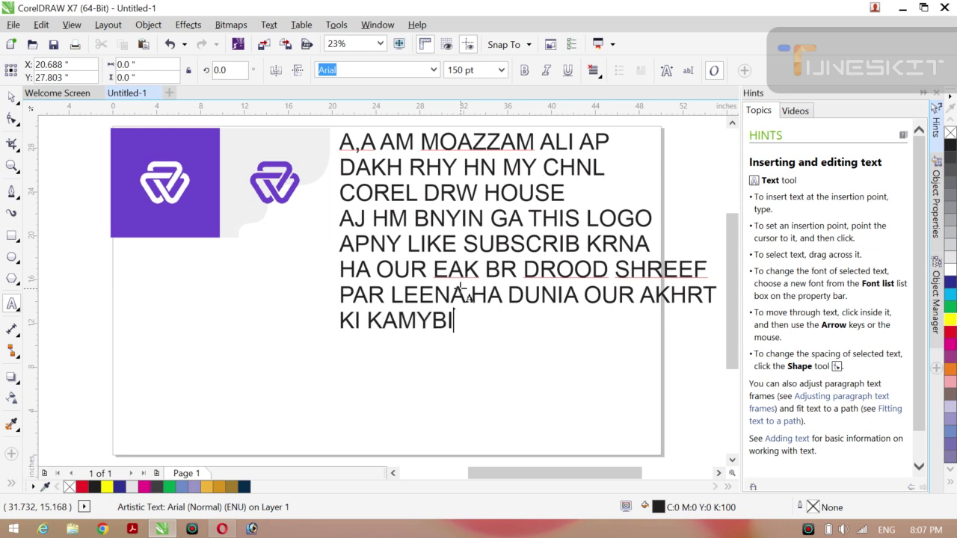
text( HA DROOD )
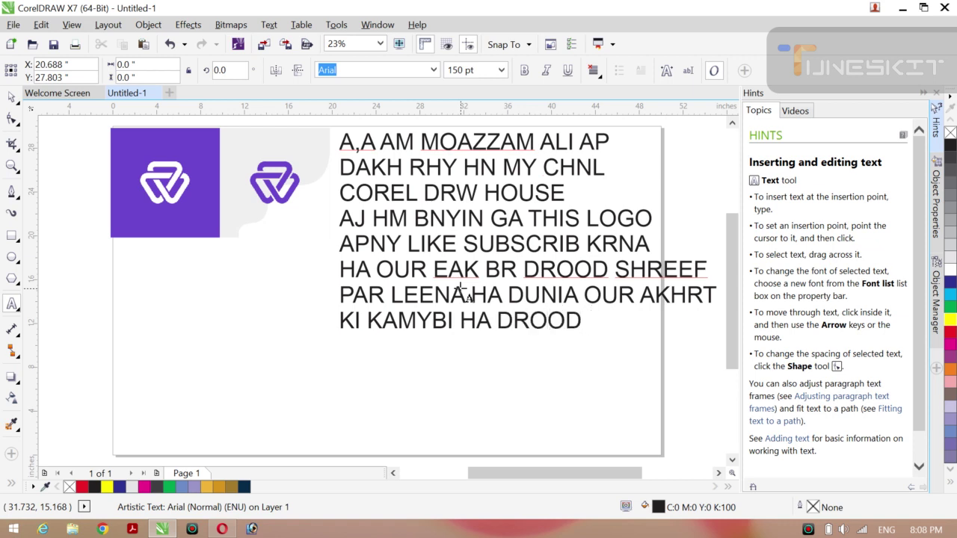
text(SHREF)
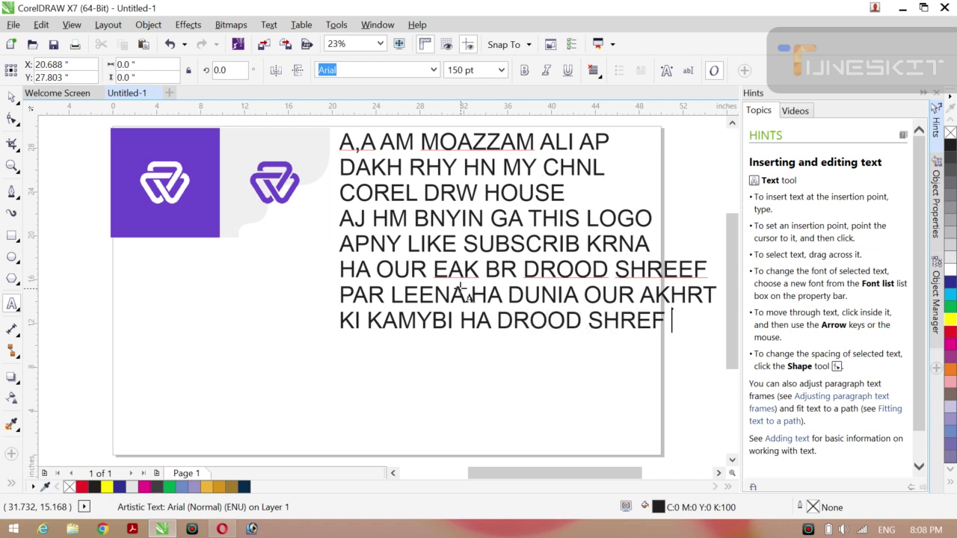
- Delete the entire typed message from the page
key(ctrl+a)
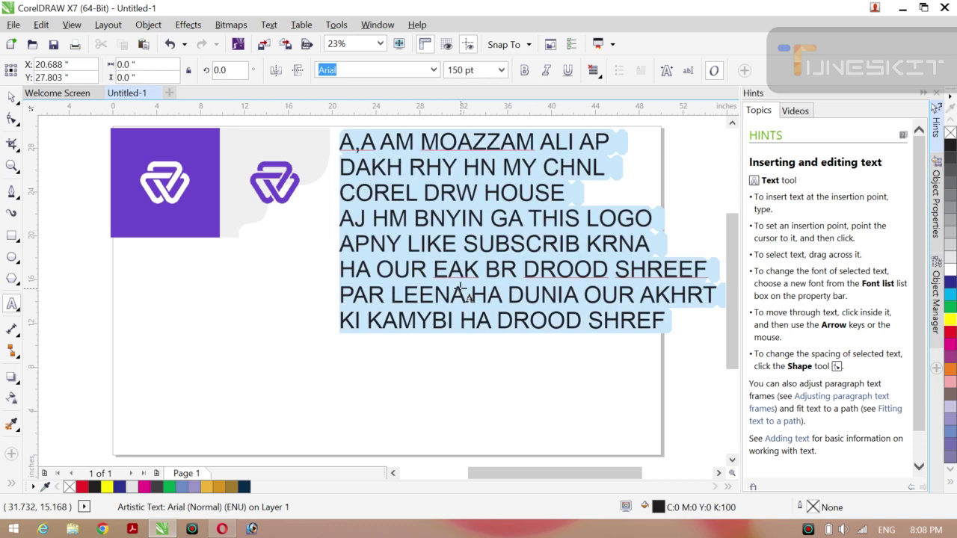
key(Delete)
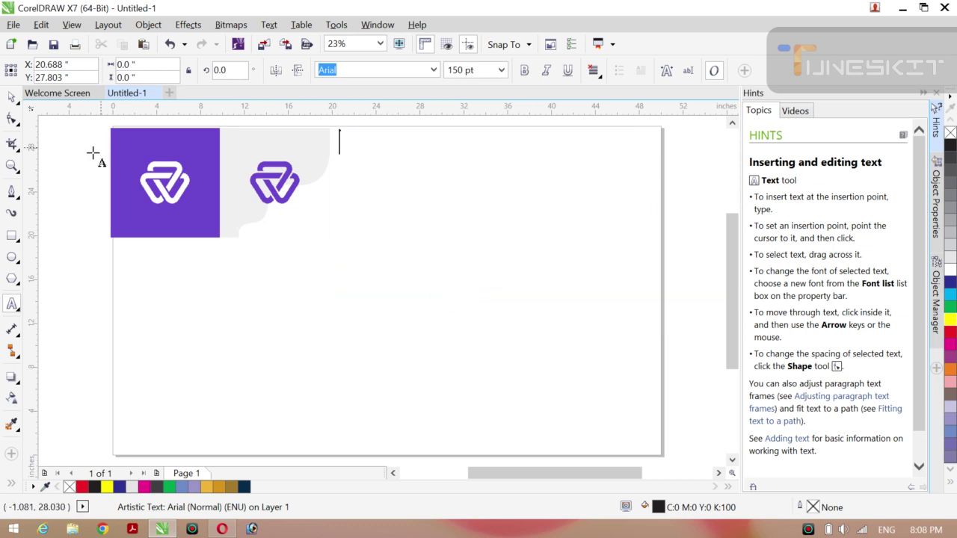
- Center the logo reference bitmap on the page, then deselect it
click(19, 107)
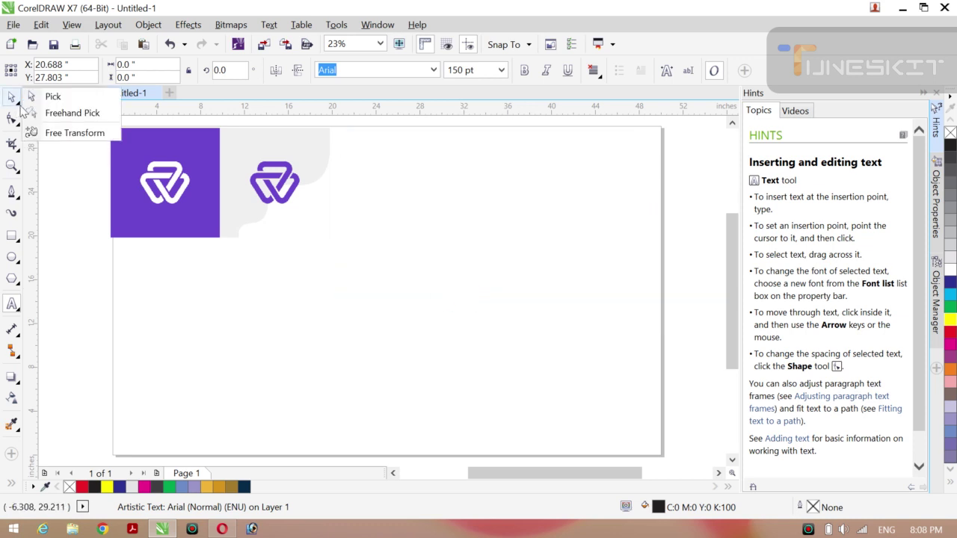
click(56, 97)
click(145, 160)
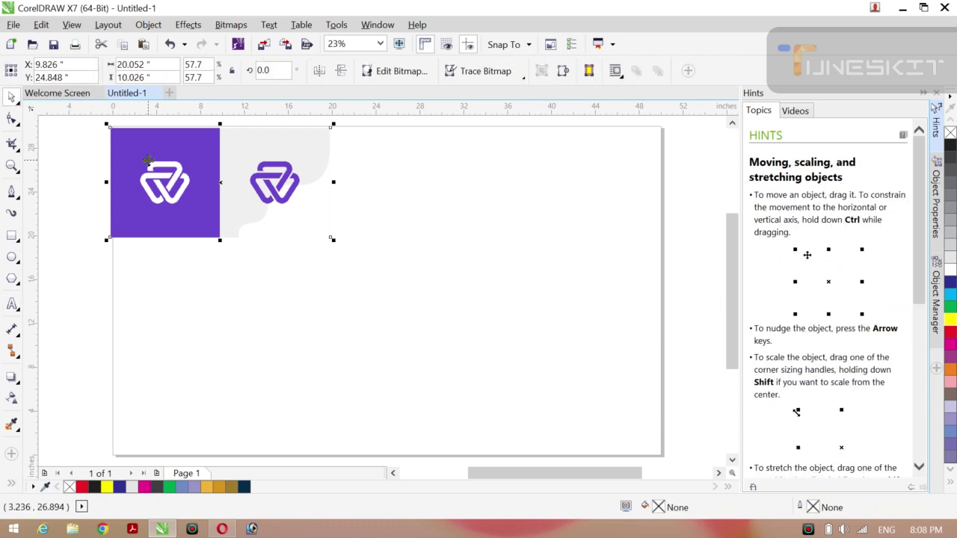
key(p)
click(458, 228)
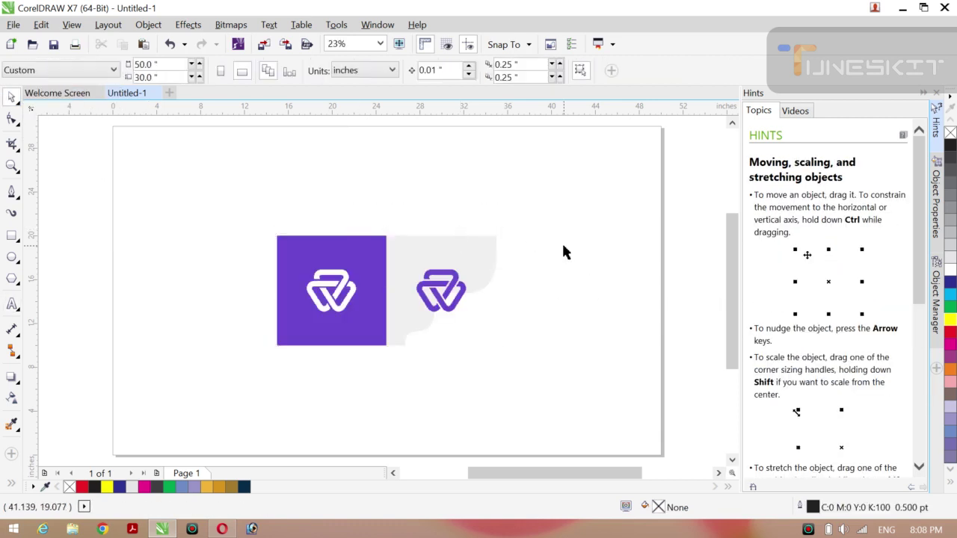
- Zoom in on the white logo in the purple square and return to the Pick tool
key(z)
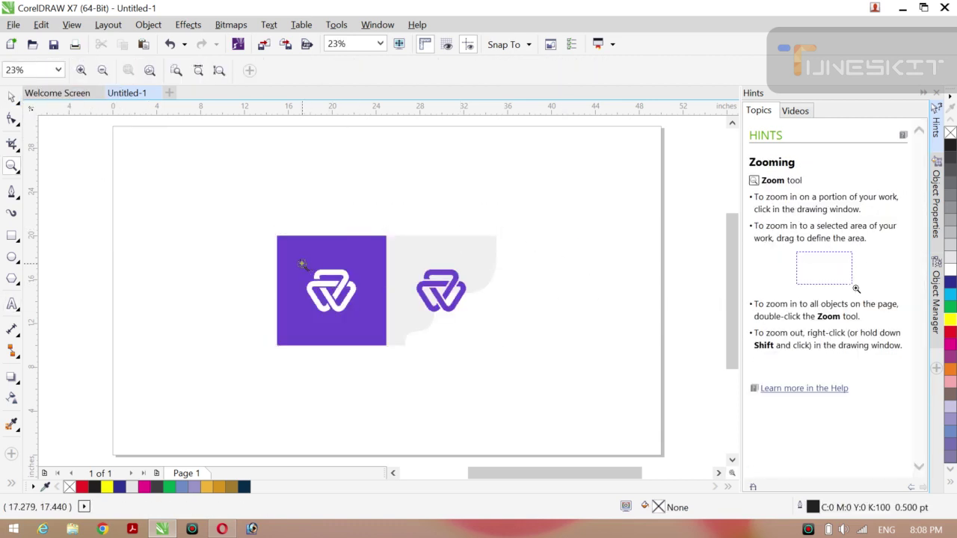
drag(302, 264, 362, 320)
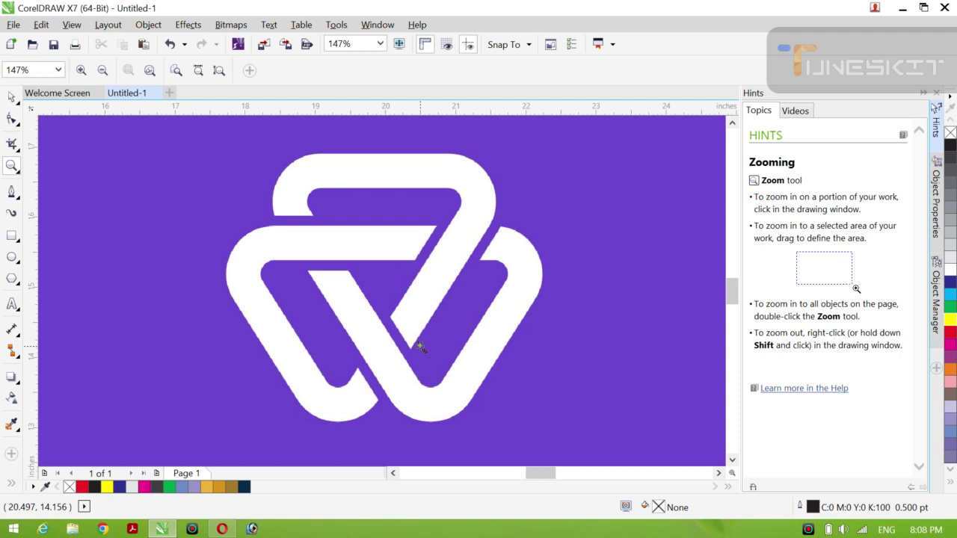
click(18, 104)
click(41, 94)
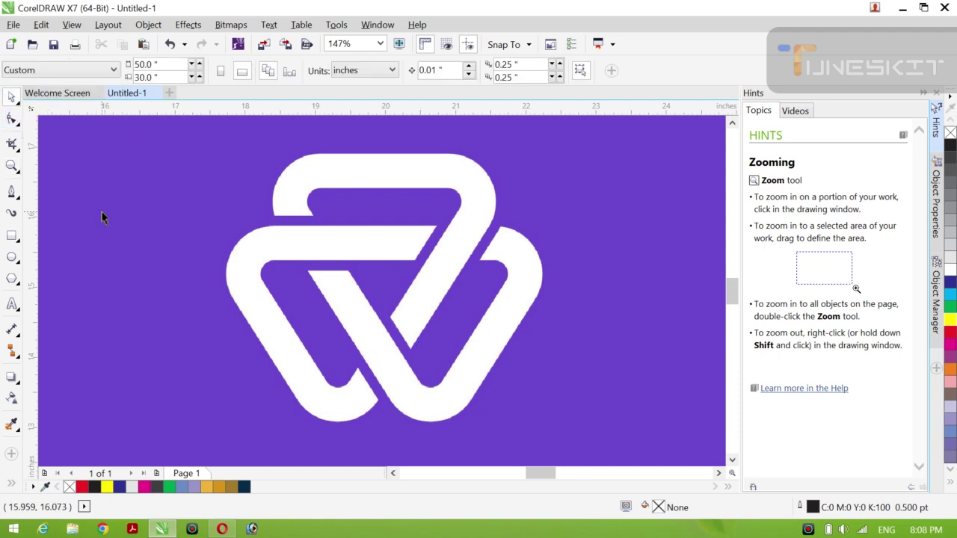
- Trace the logo's upper hook-shaped band with the Pen tool as a closed straight-segment outline, about 3.07 by 2.76 inches
click(12, 191)
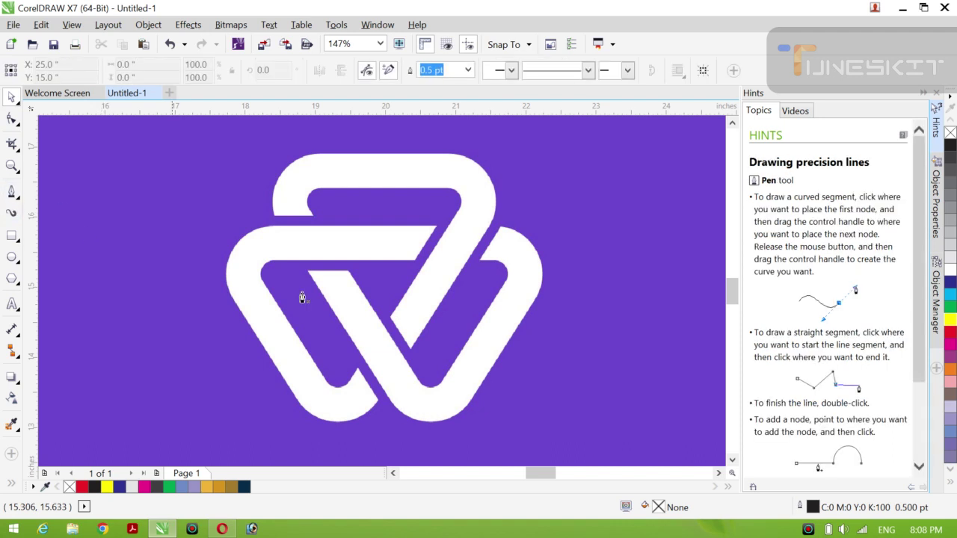
click(391, 322)
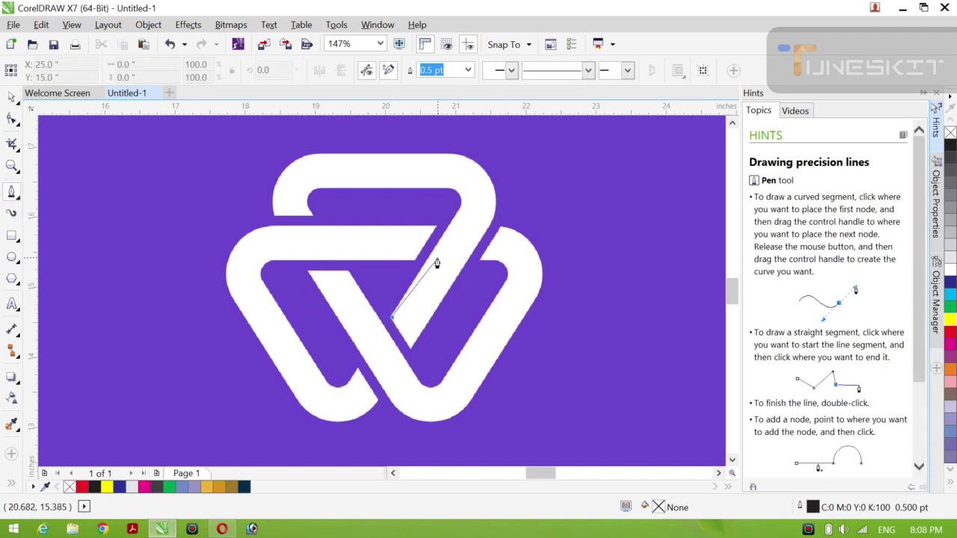
double_click(459, 210)
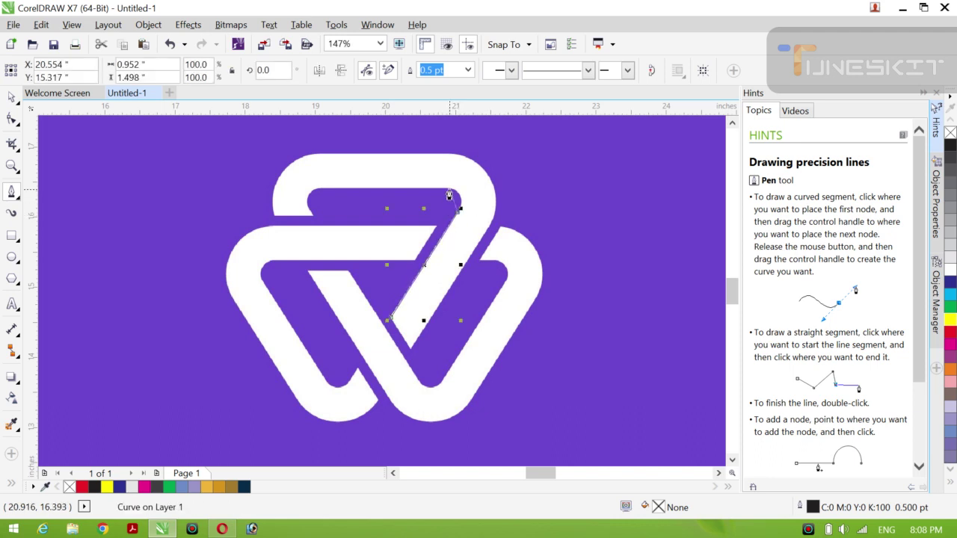
click(449, 190)
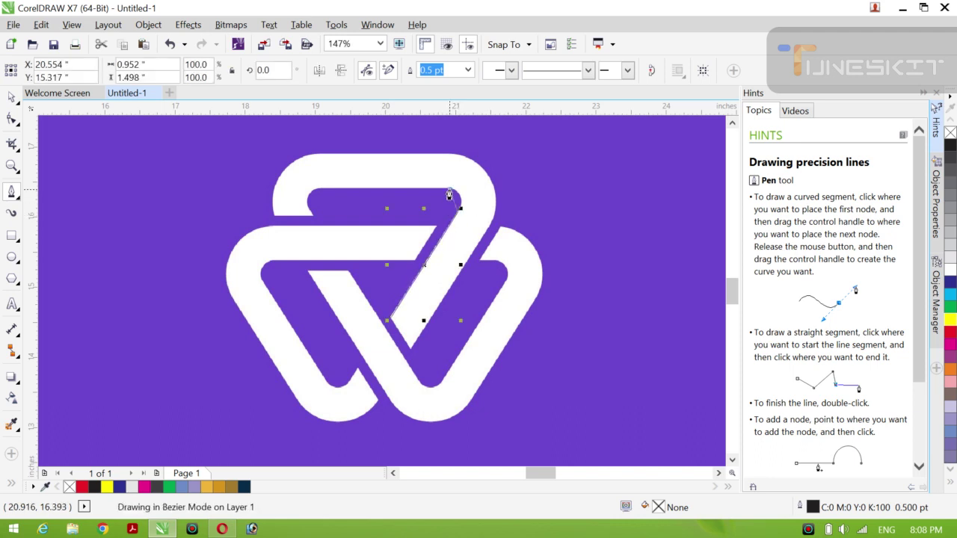
click(320, 192)
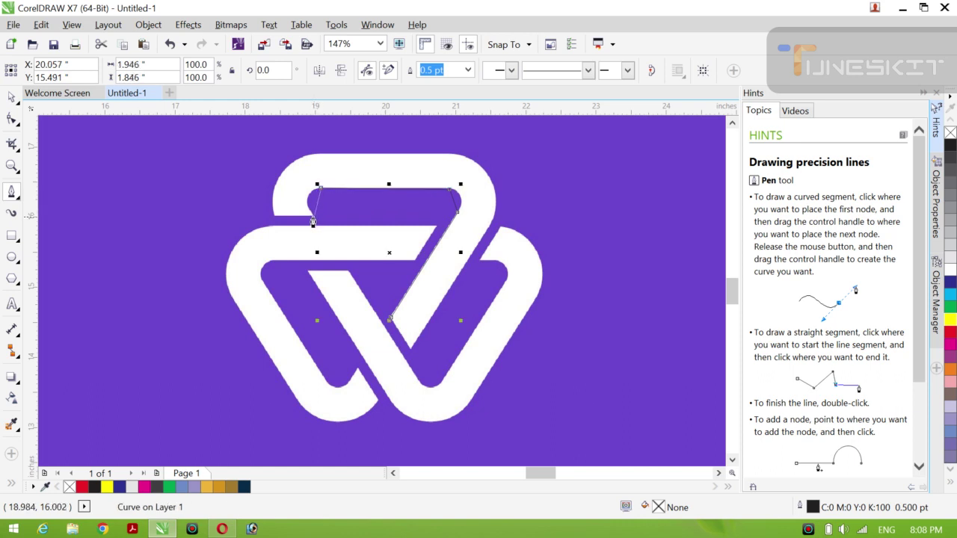
click(313, 218)
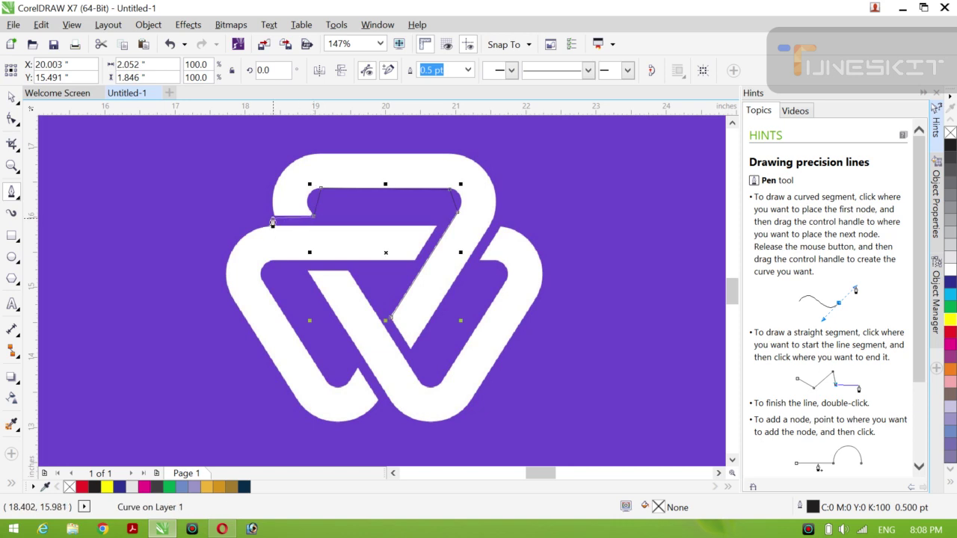
click(274, 217)
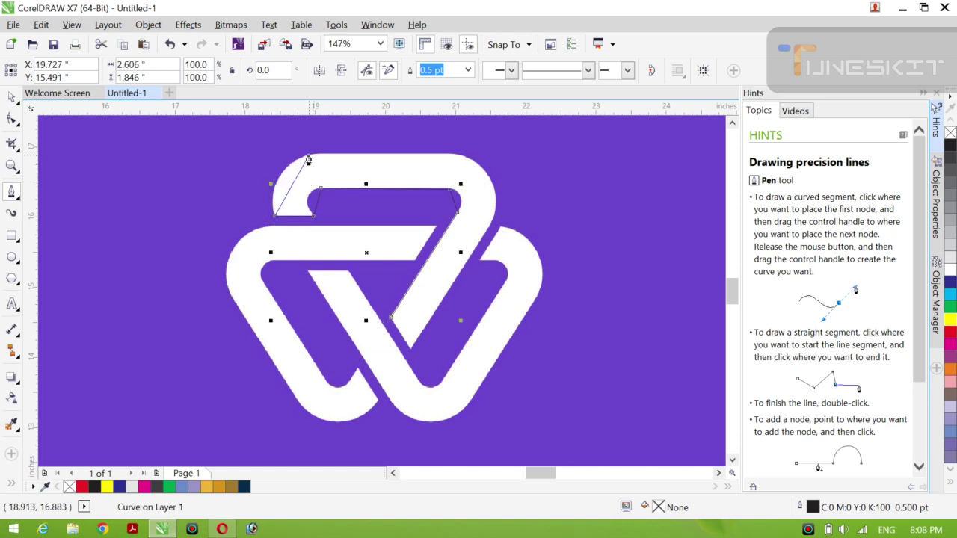
click(309, 158)
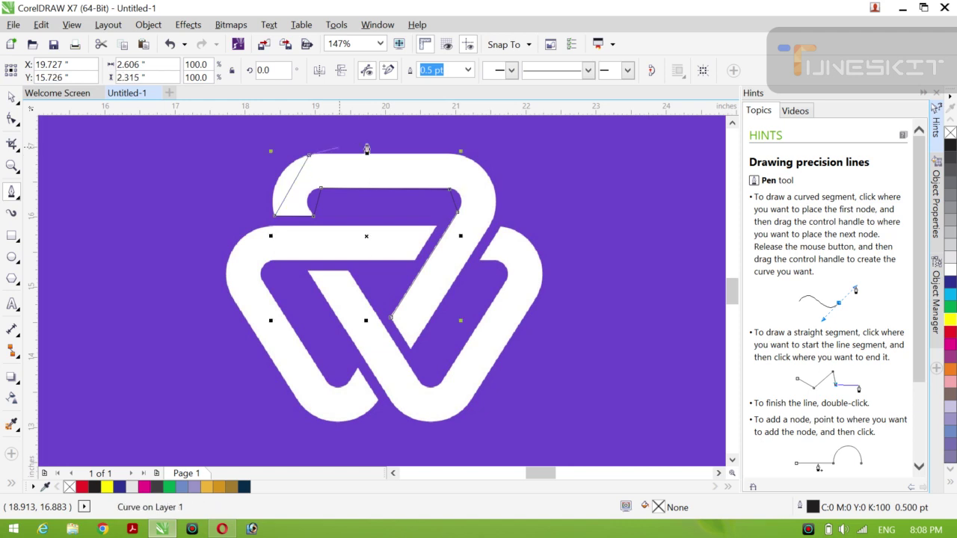
click(458, 155)
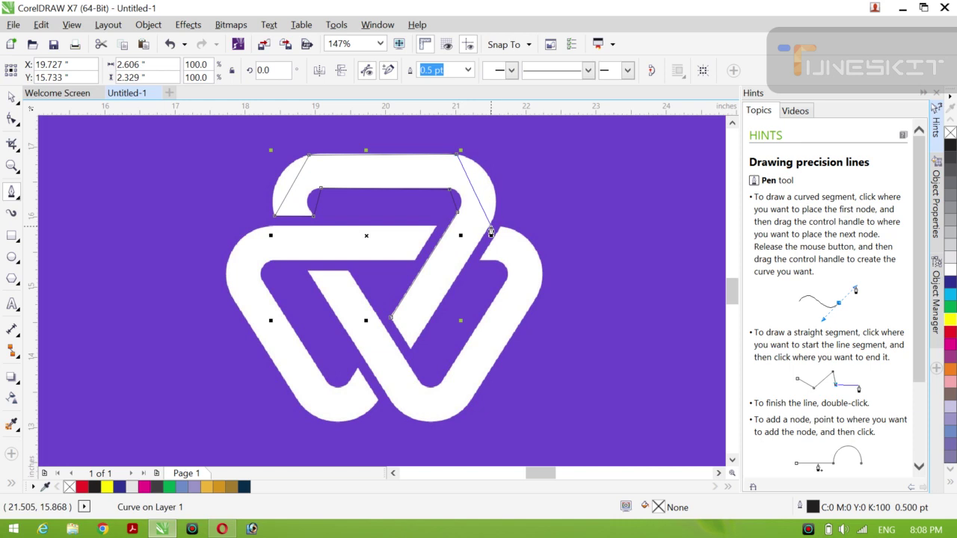
click(489, 226)
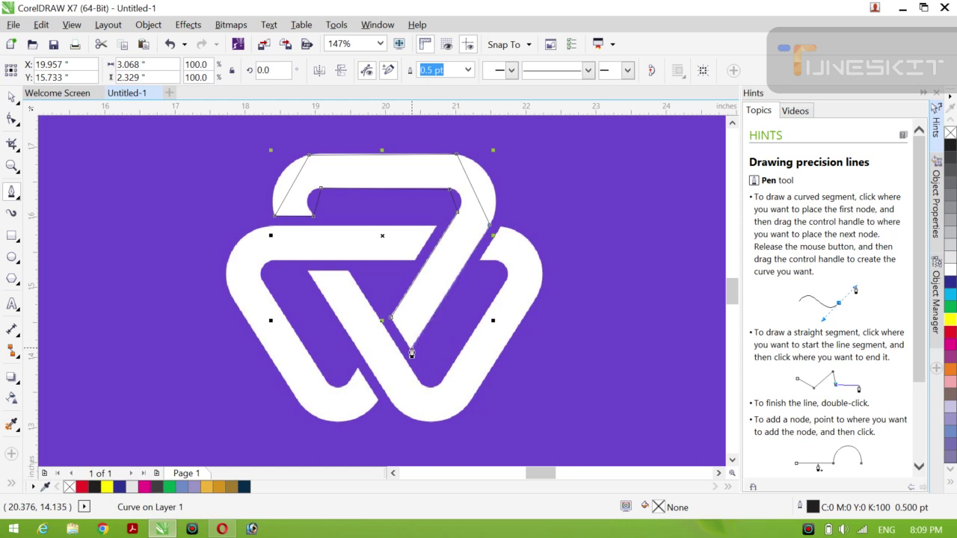
click(410, 348)
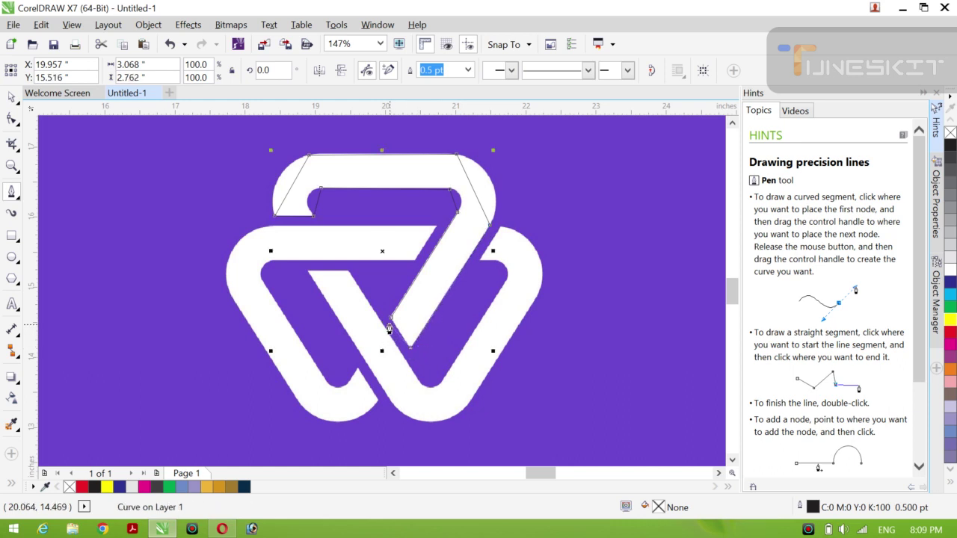
click(390, 320)
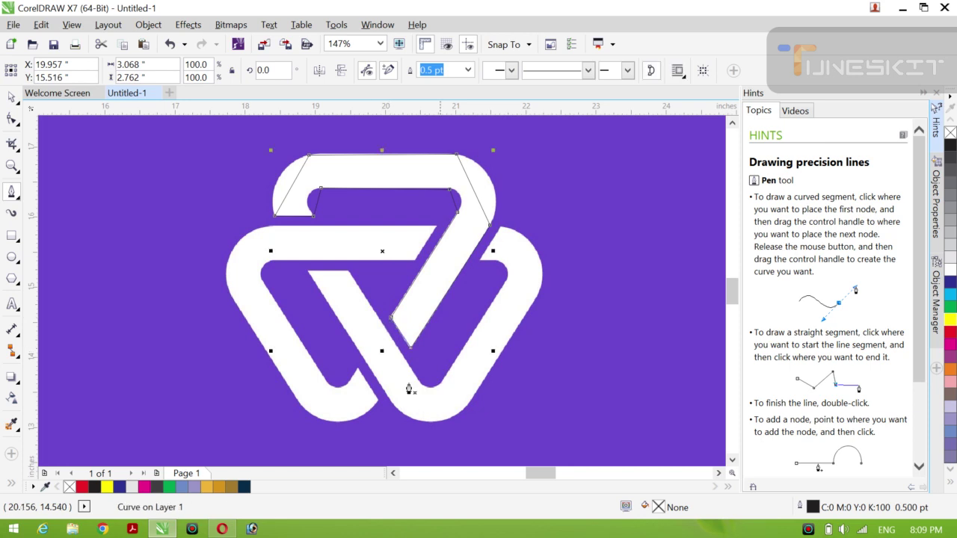
- Give the traced band a red outline 4.0 pt wide
right_click(950, 337)
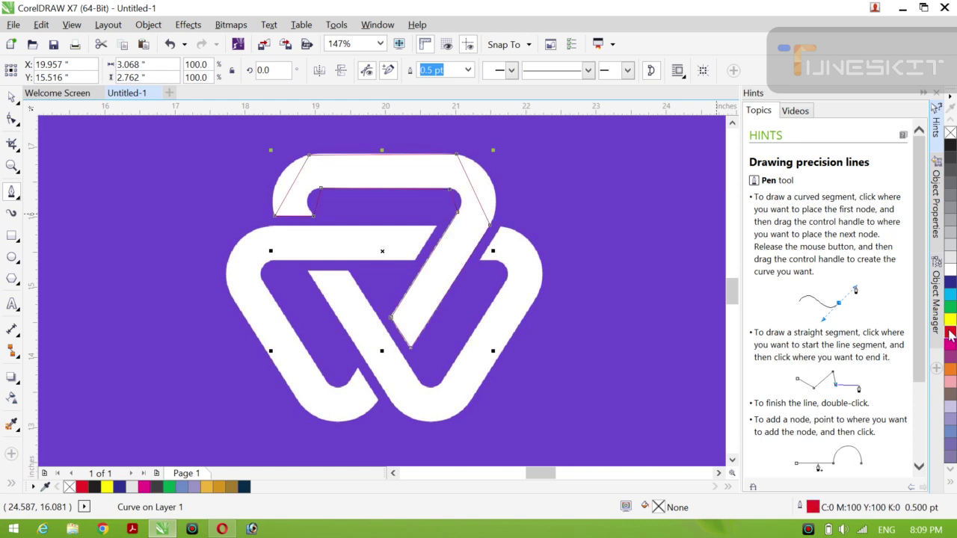
click(467, 69)
click(427, 186)
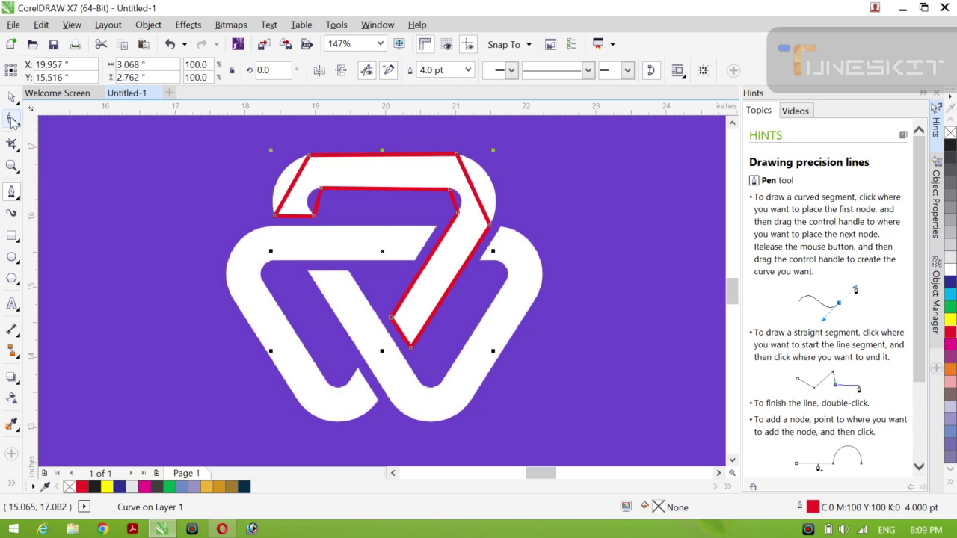
- Convert the band's outer upper-left corner segment to a curve with the Shape tool and bend it to follow the logo's rounded edge
key(F10)
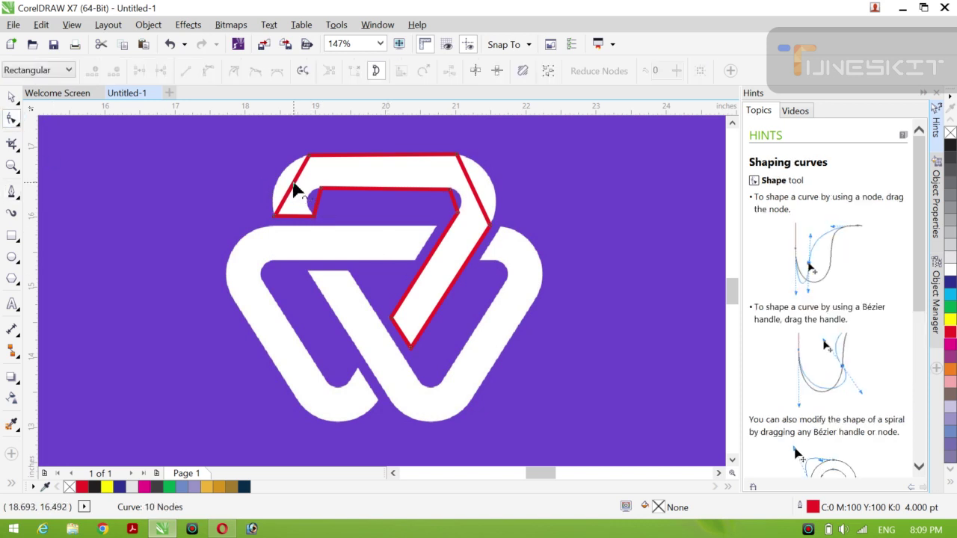
click(295, 188)
right_click(294, 185)
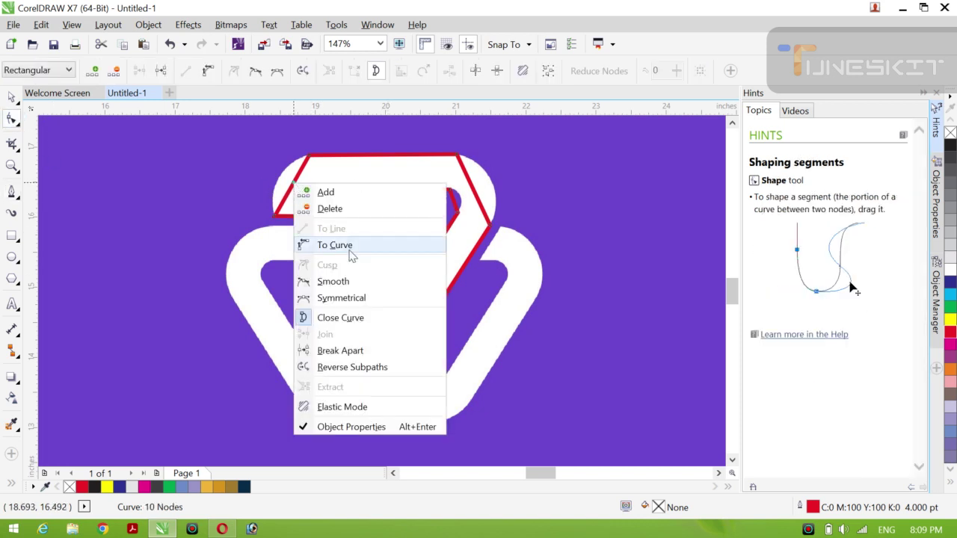
click(336, 245)
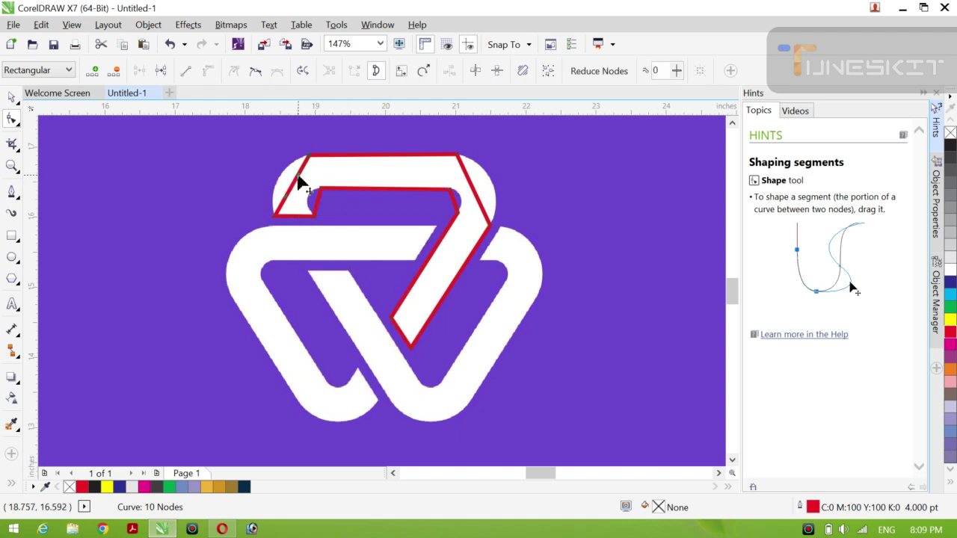
drag(299, 184, 279, 172)
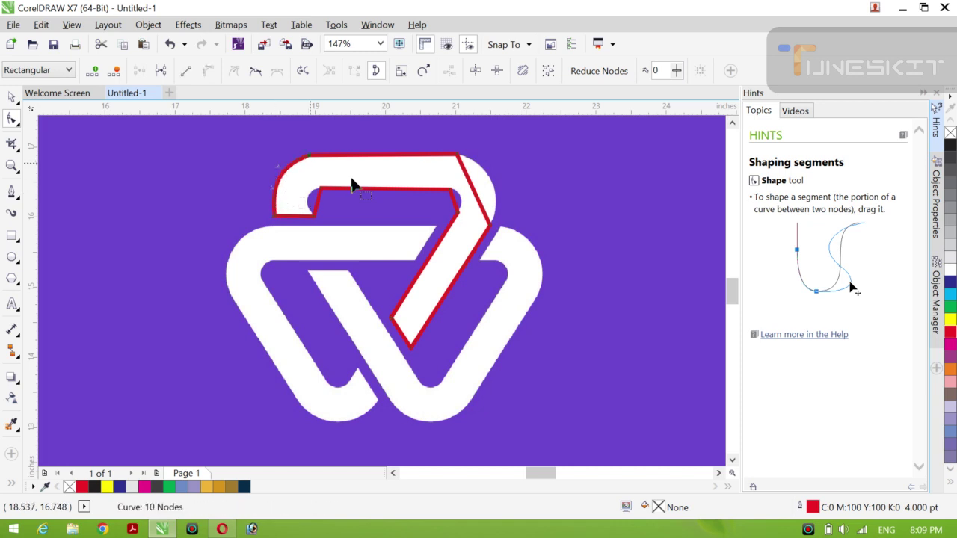
- Convert the band's outer upper-right corner segment to a curve and bend it outward to match the logo's rounded corner
click(475, 194)
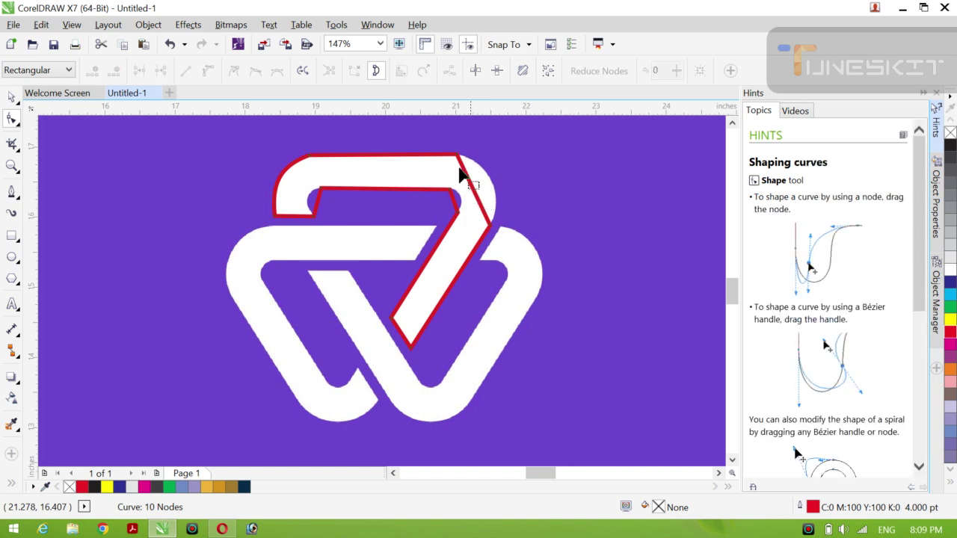
click(459, 158)
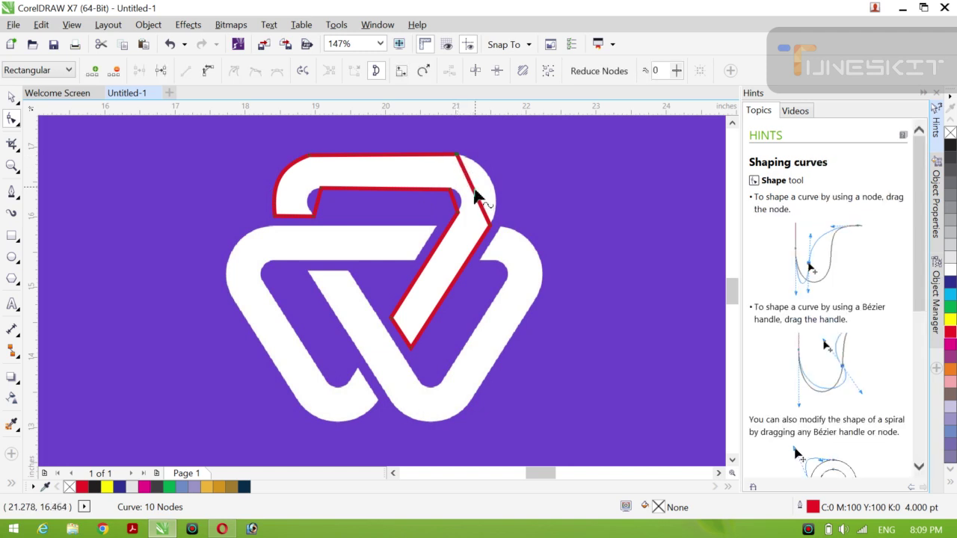
right_click(474, 193)
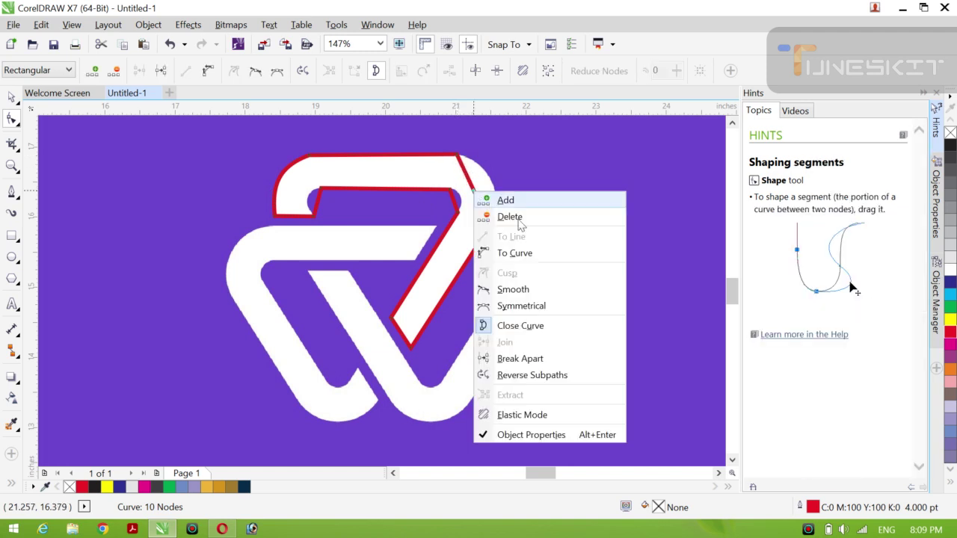
click(522, 256)
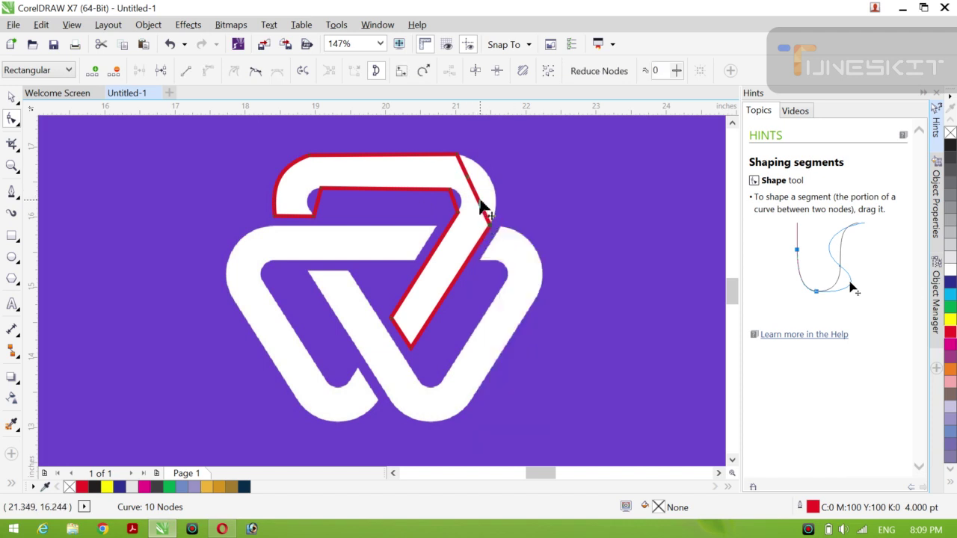
drag(481, 195, 506, 190)
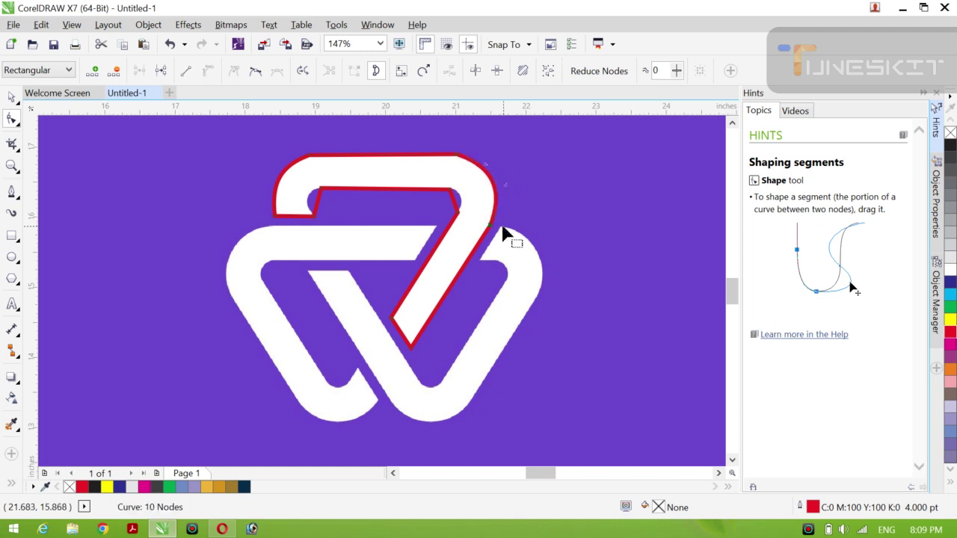
- Convert the band's inner right corner segment to a curve and bend it to match the logo's inner rounding
right_click(453, 201)
click(486, 263)
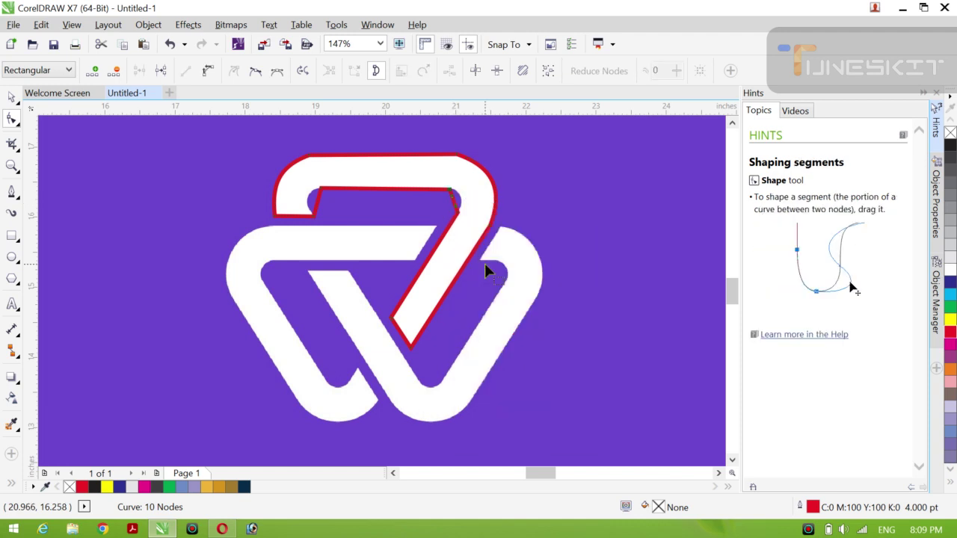
mouse_move(453, 201)
mouse_down()
mouse_move(461, 214)
mouse_move(468, 194)
mouse_up()
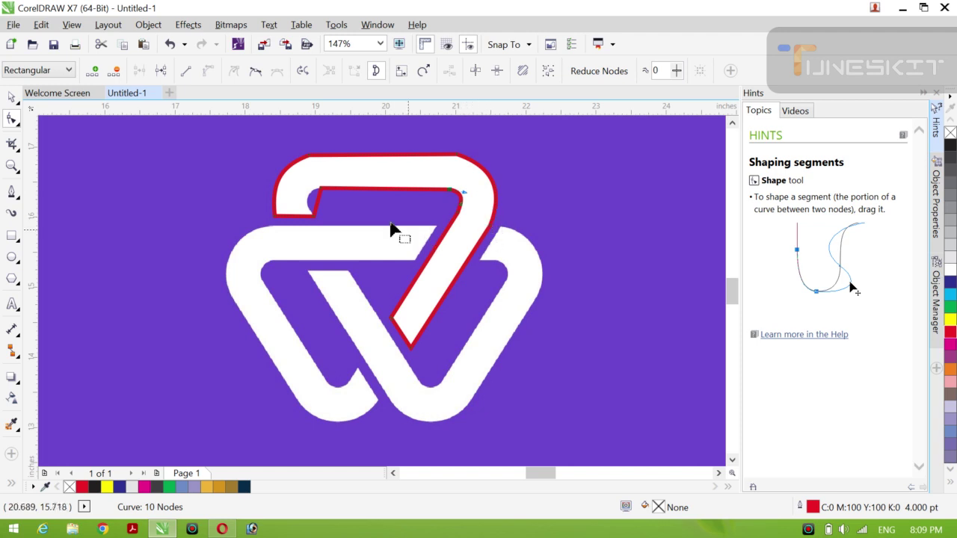
- Curve the band's inner left corner segment to match the logo, and nudge the outer upper-right corner node onto the edge
right_click(320, 200)
click(356, 264)
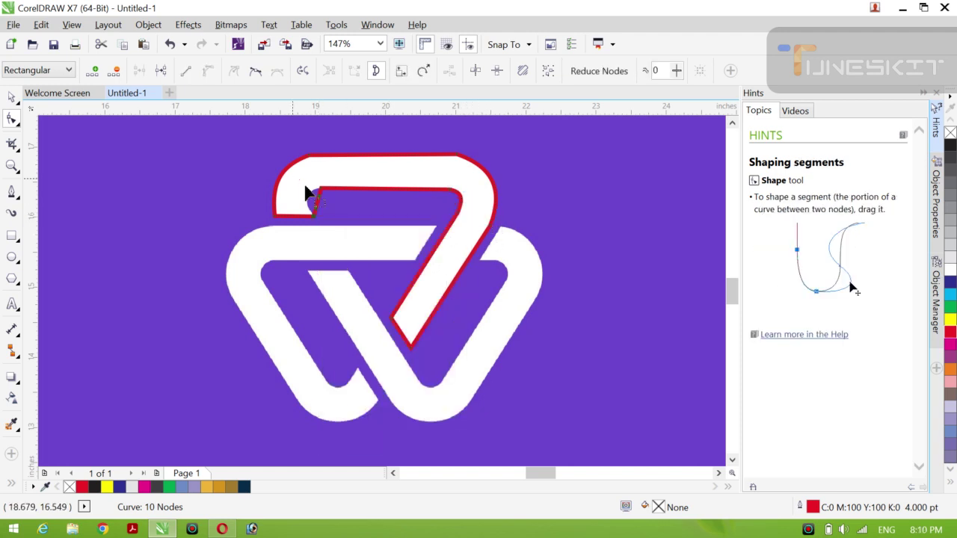
drag(319, 203, 308, 205)
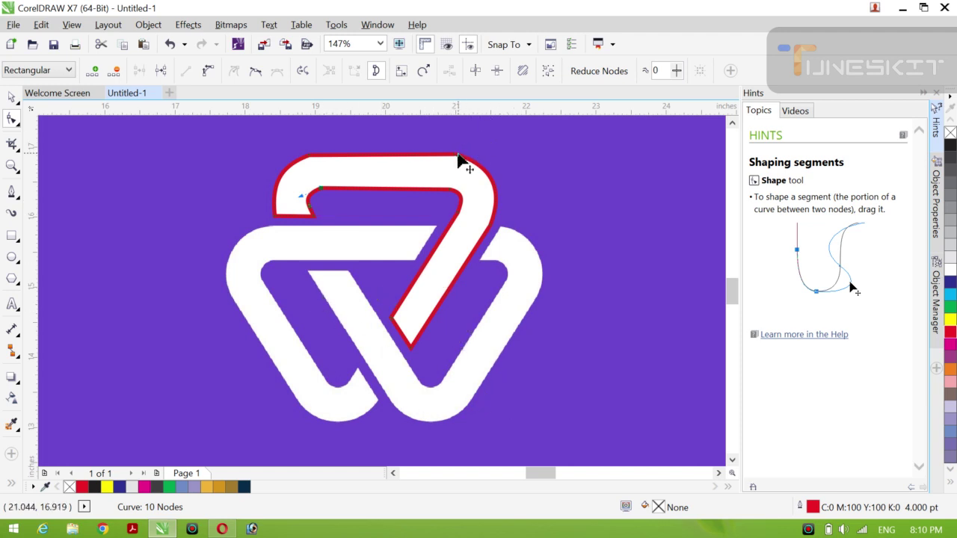
drag(457, 161, 459, 160)
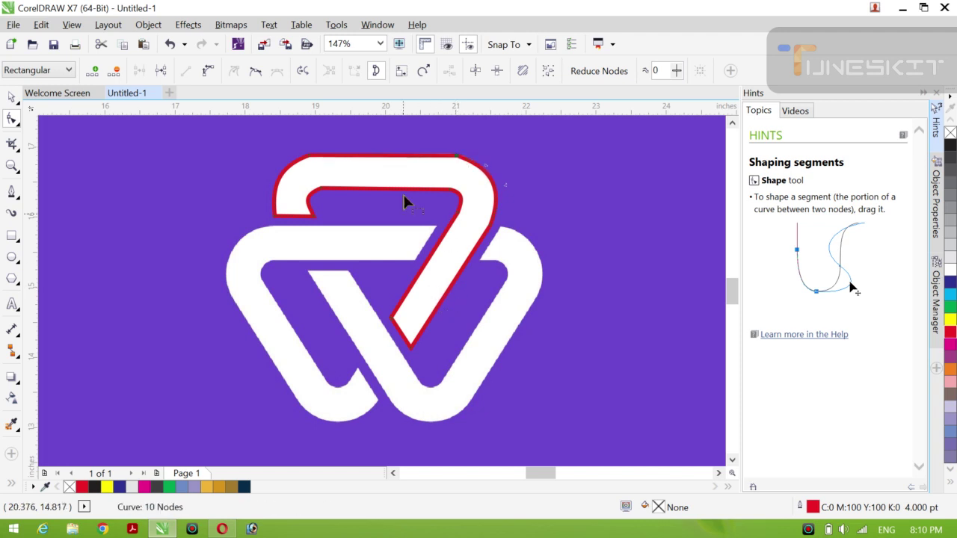
double_click(454, 156)
double_click(452, 157)
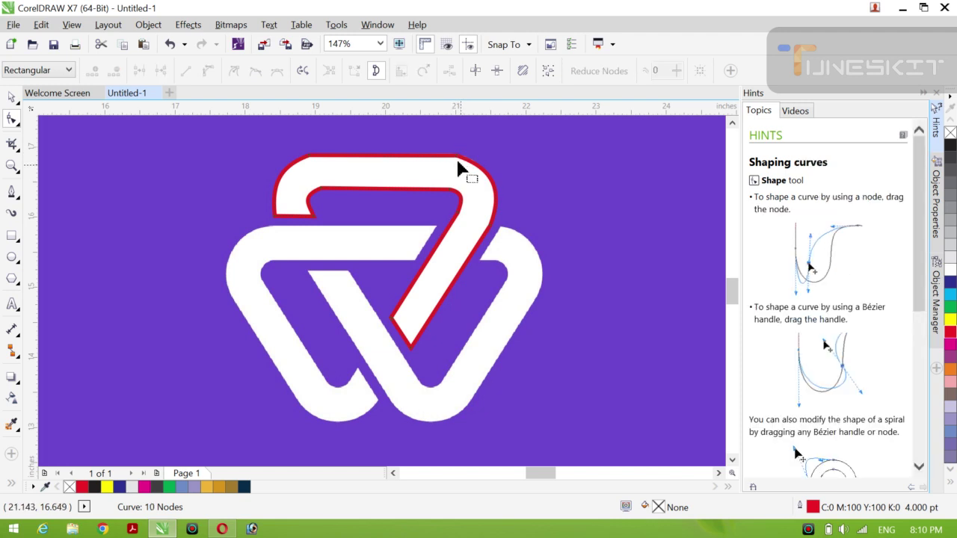
double_click(456, 162)
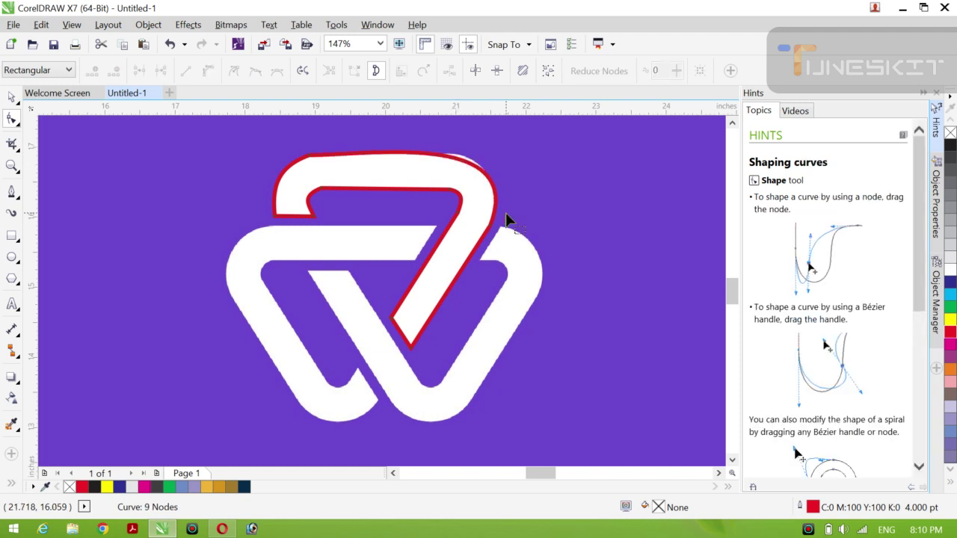
key(ctrl+z)
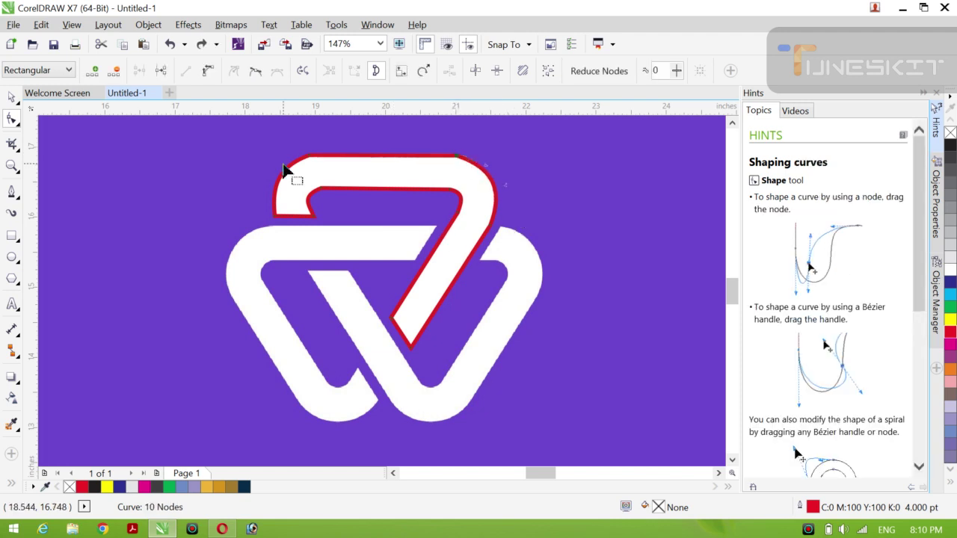
drag(346, 158, 366, 201)
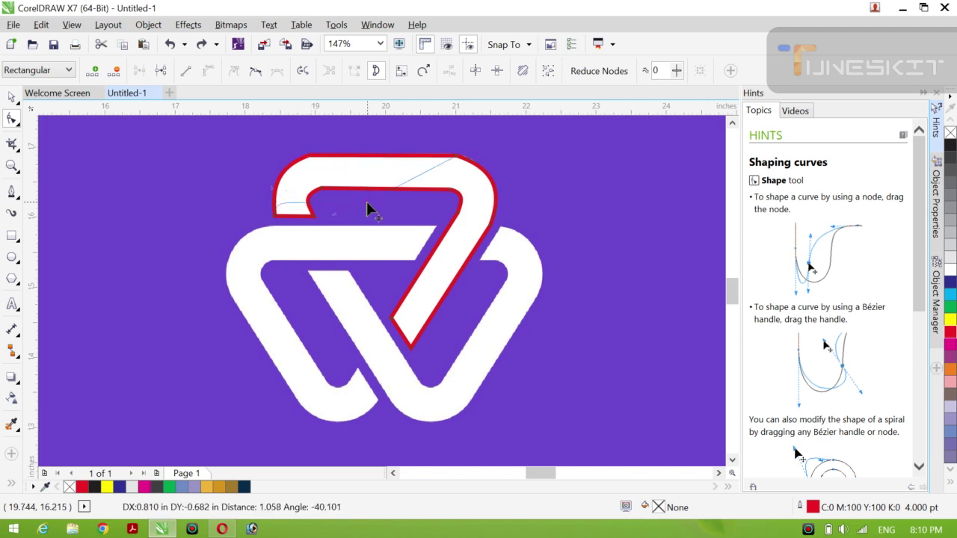
key(ctrl+z)
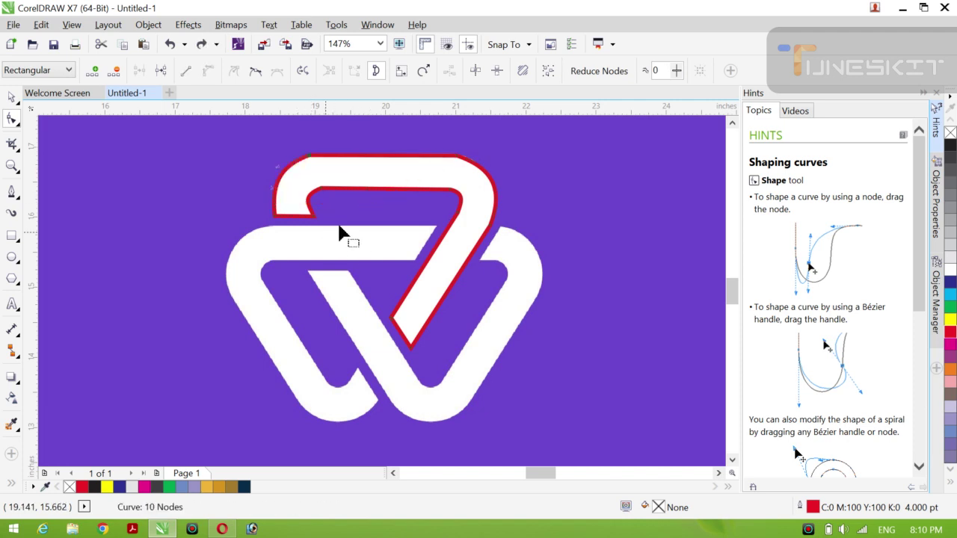
- Delete the node at the band's outer upper-left corner and add a new node on the resulting curve, slightly lower along the corner
double_click(308, 157)
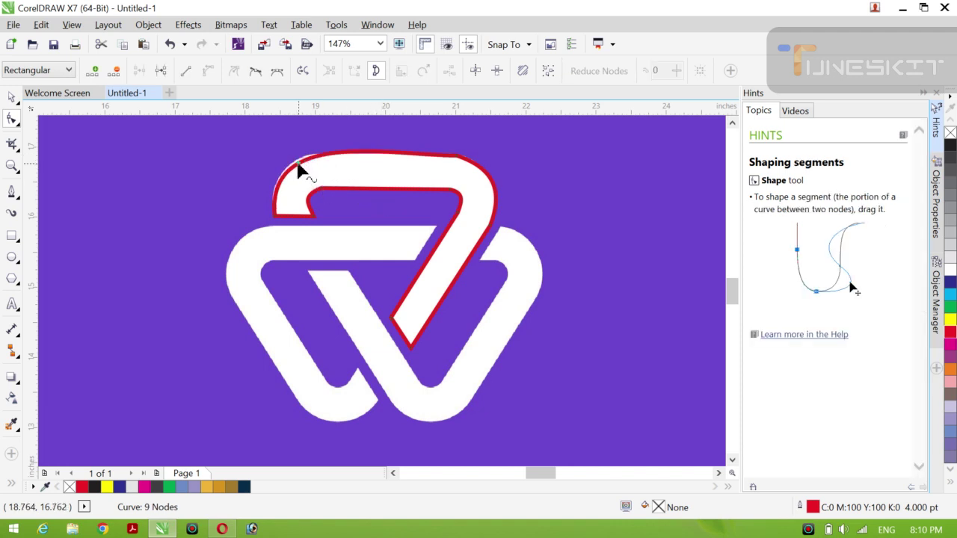
right_click(299, 163)
click(356, 181)
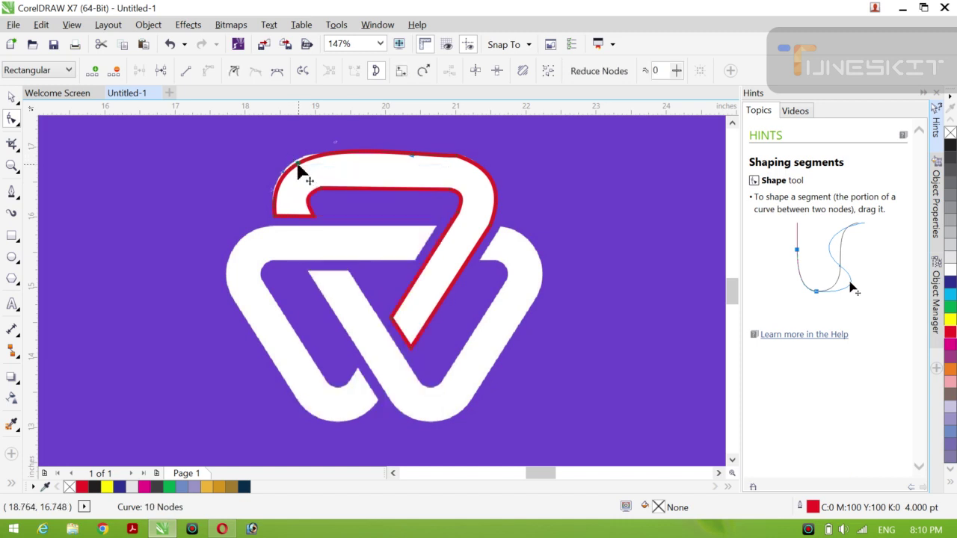
- Delete the band's outer upper-right corner node, and add a node at the middle of the top edge, lowered 0.05 inches onto the logo's edge
drag(298, 171, 297, 172)
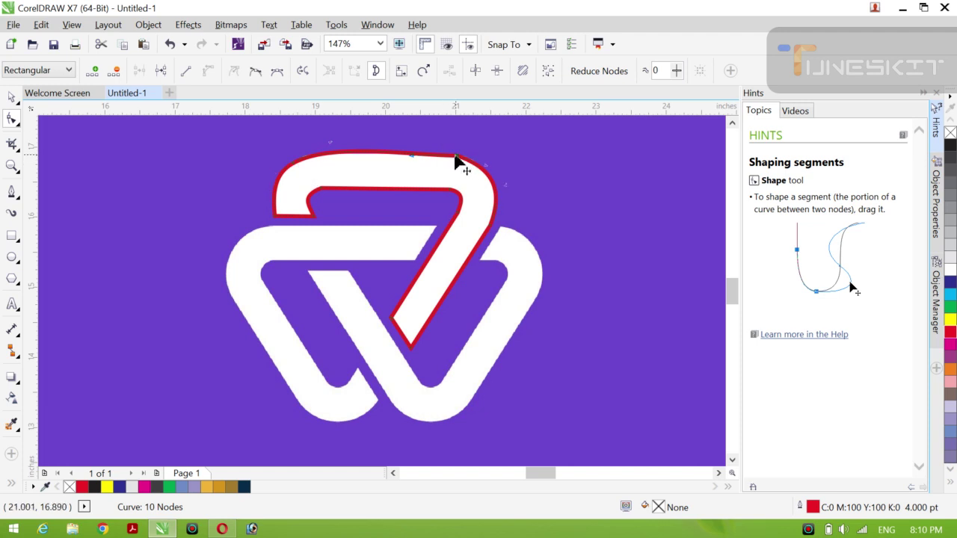
key(Delete)
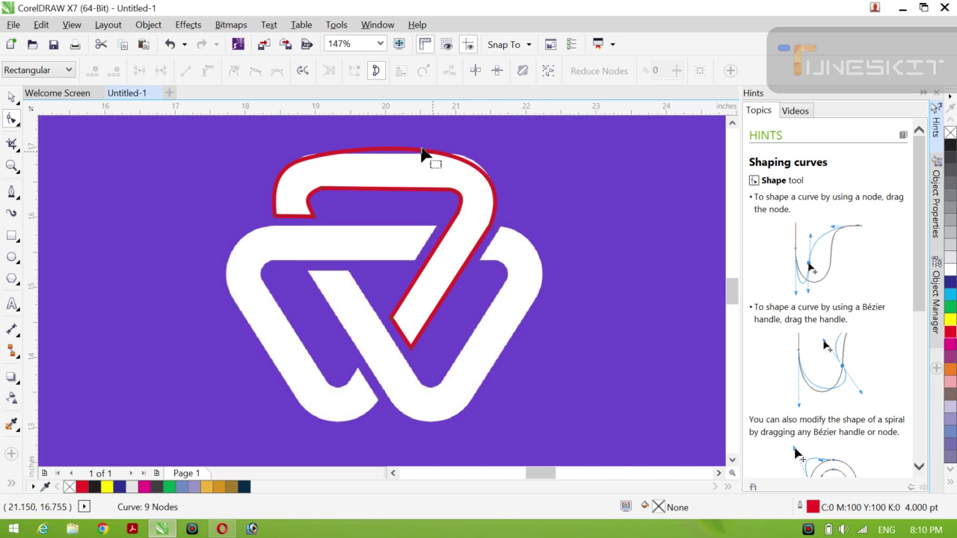
right_click(390, 149)
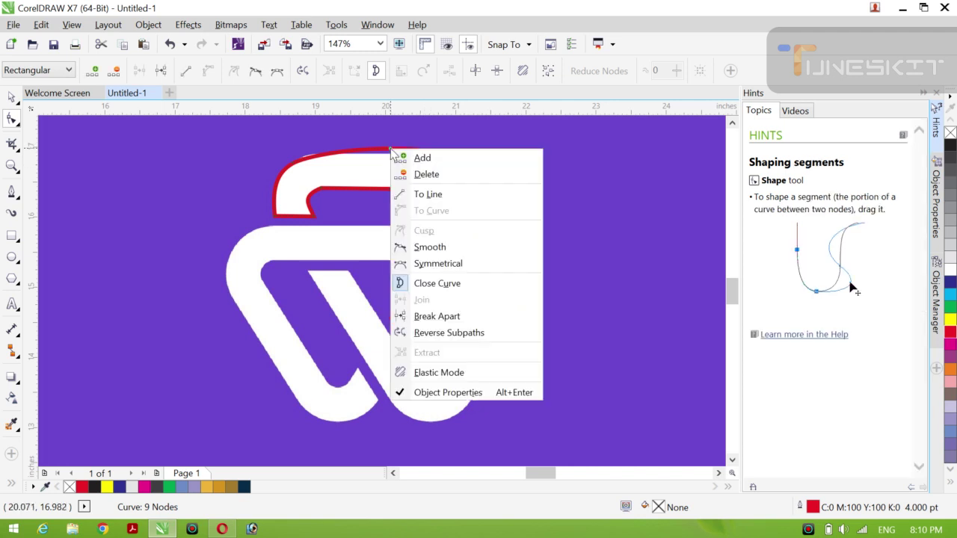
click(420, 158)
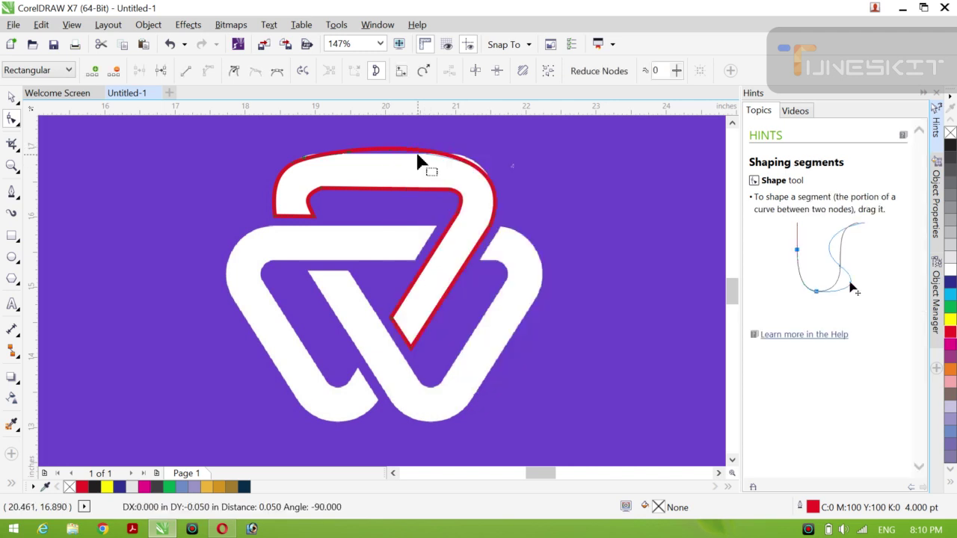
click(419, 162)
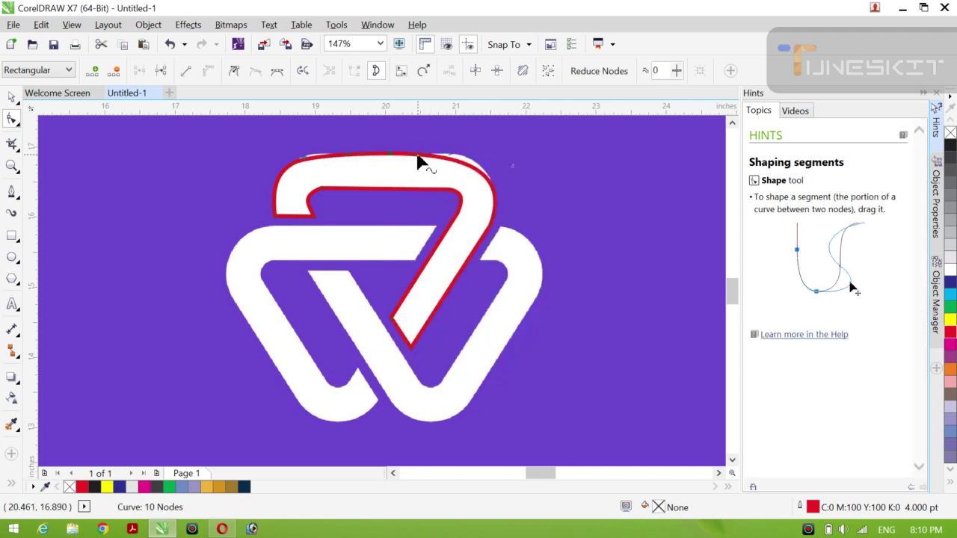
- Add a node on the band's outer upper-right curve and shift it outward onto the logo's rounded corner
right_click(466, 165)
click(495, 170)
drag(494, 170, 493, 170)
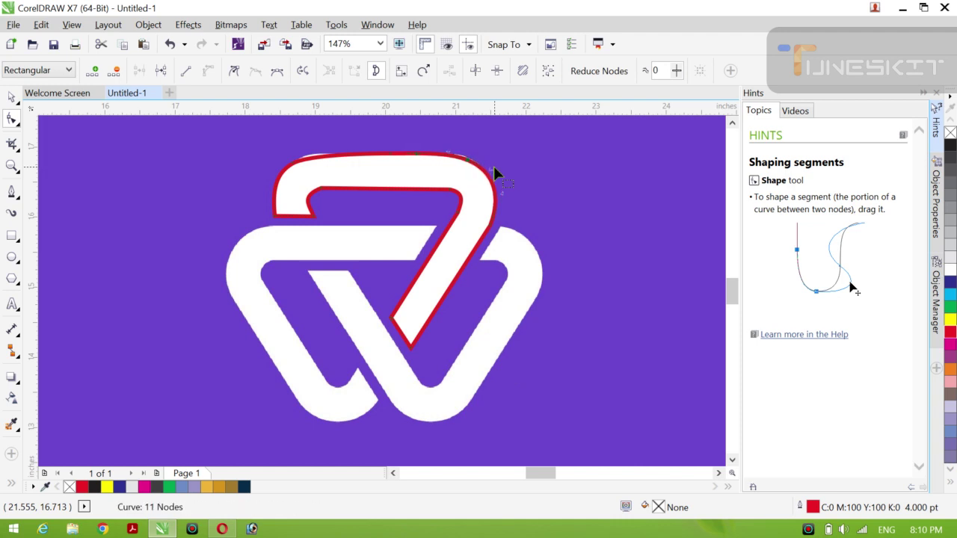
- Try to add a node on the band's outer upper-left curve and shift it onto the logo's edge
click(309, 163)
right_click(309, 163)
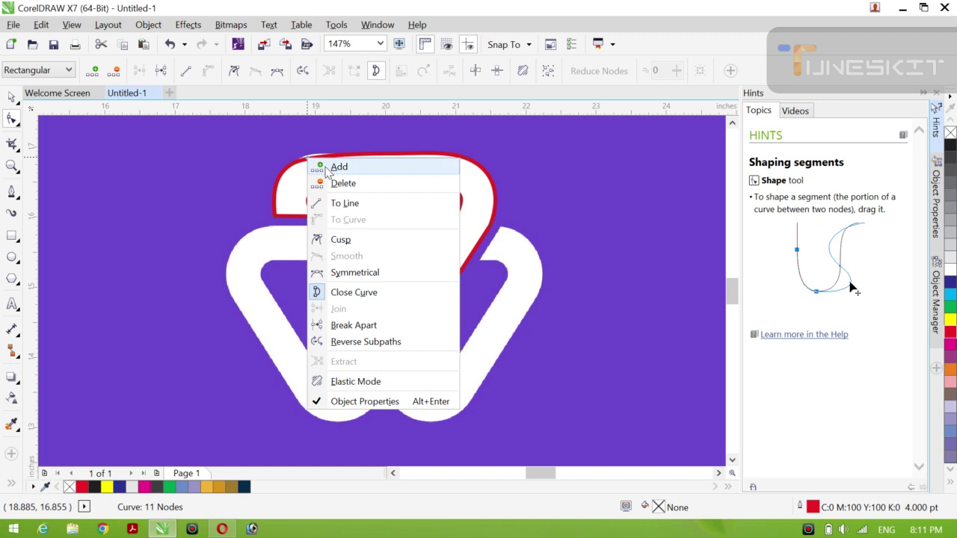
click(325, 171)
drag(326, 170, 325, 171)
click(325, 172)
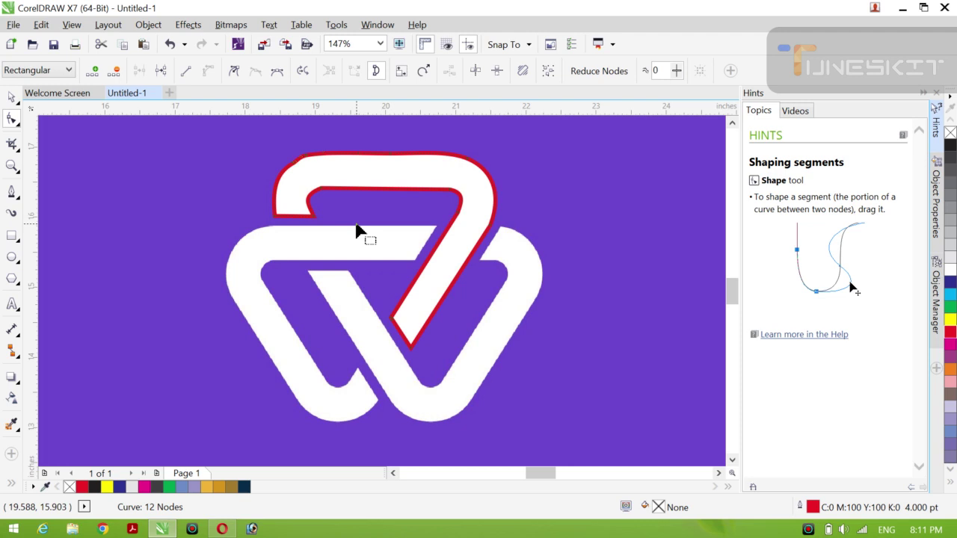
key(ctrl+z)
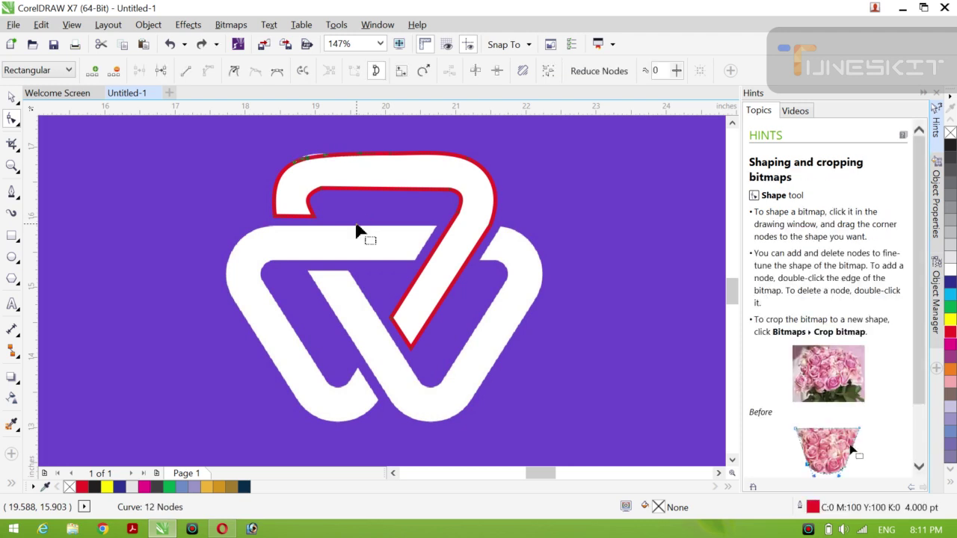
- Delete the extra nodes on the band's outer upper-left corner to leave a single smooth curve
key(Delete)
drag(308, 157, 292, 169)
double_click(292, 169)
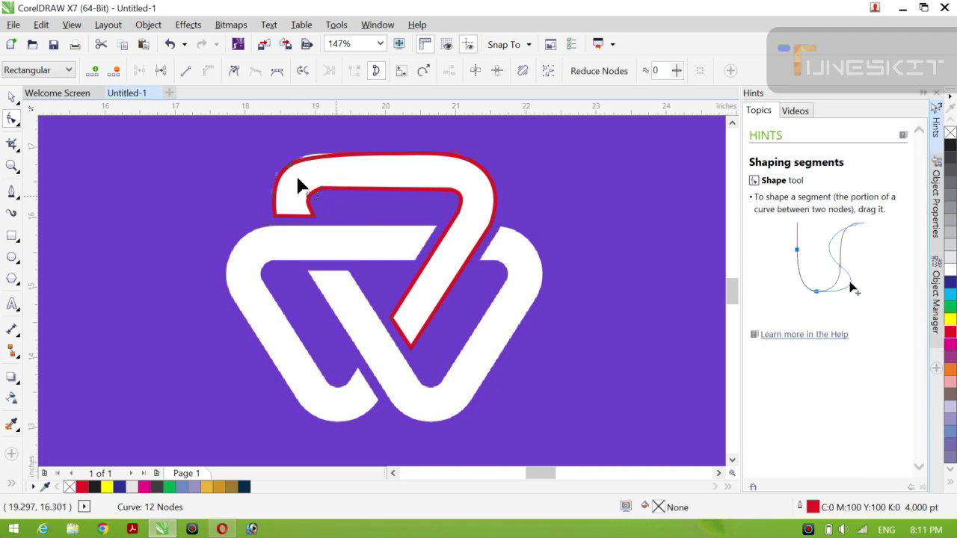
double_click(292, 166)
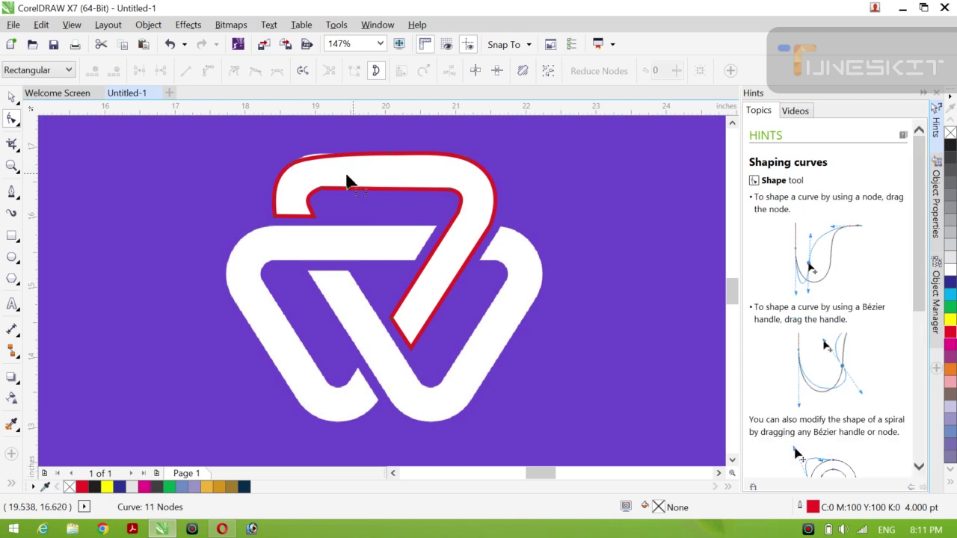
double_click(292, 170)
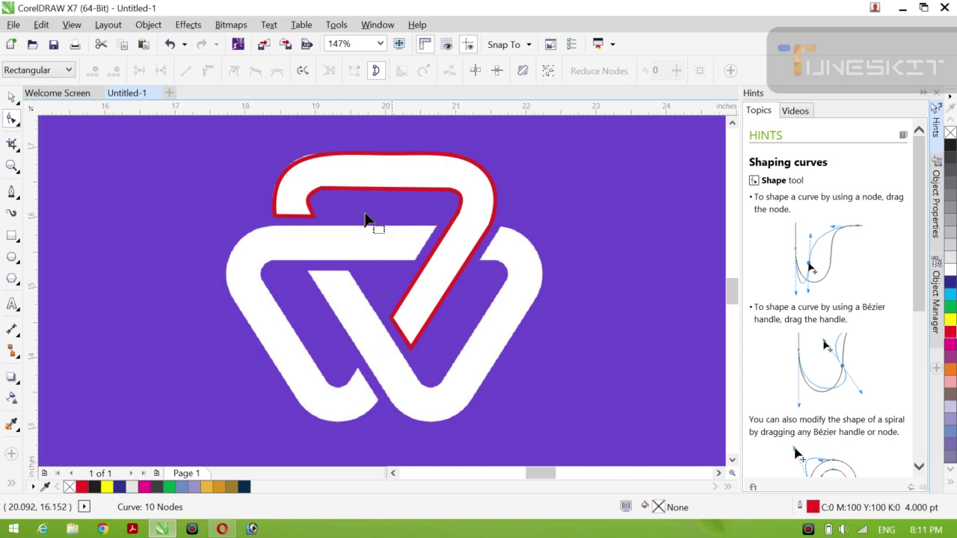
- Rotate a copy of the traced band to about 244.5° around a pivot near the logo's centre, toward the lower-right band
click(18, 107)
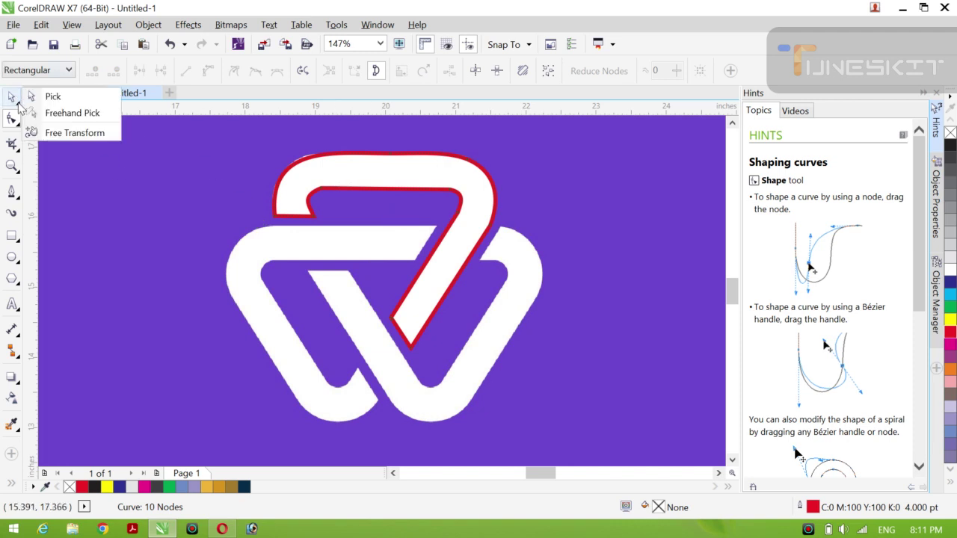
click(45, 94)
click(205, 201)
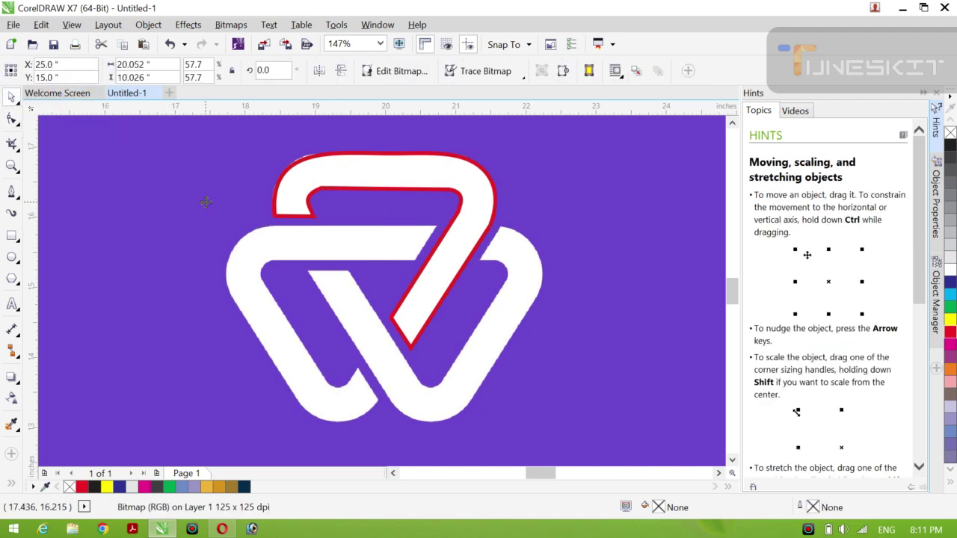
click(408, 189)
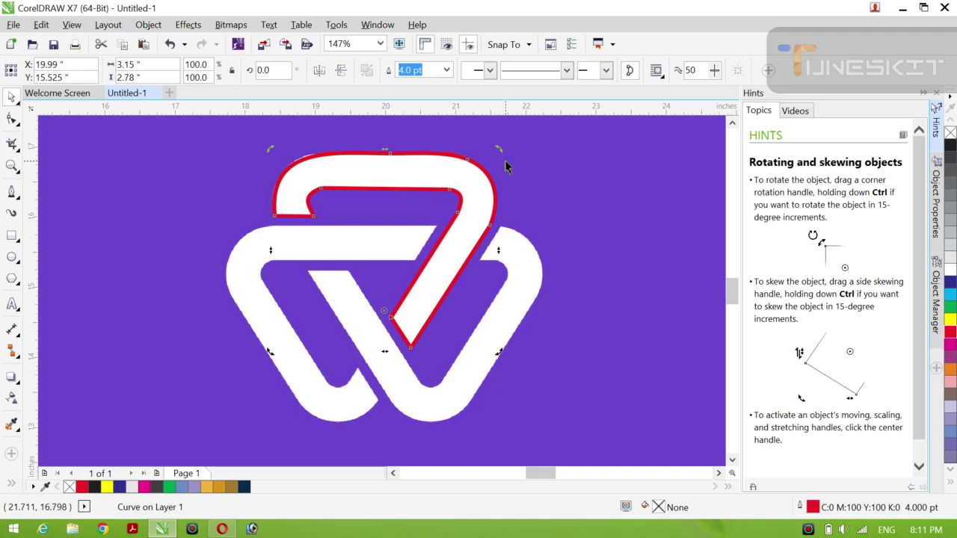
drag(498, 151, 431, 395)
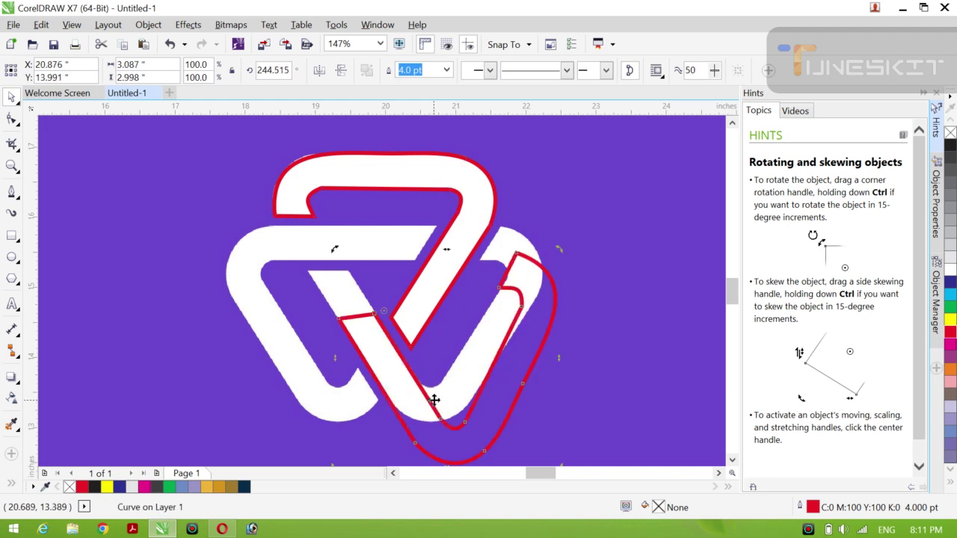
- Select the copied band and rotate it further to about 248.2°
click(191, 347)
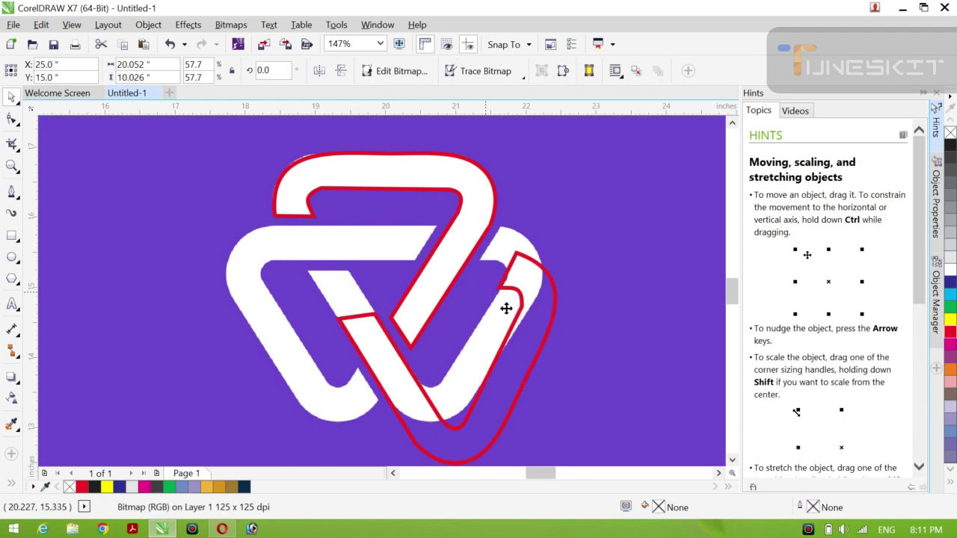
click(513, 409)
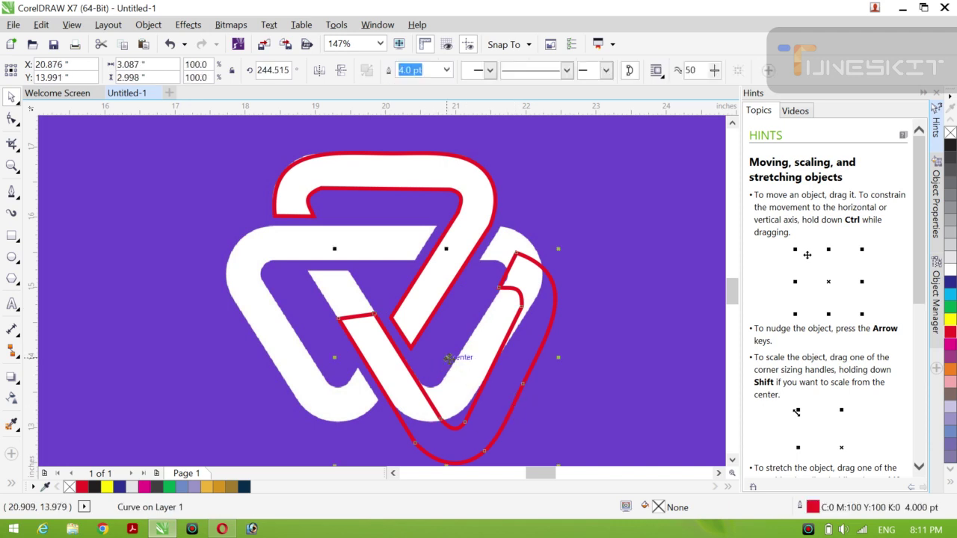
click(447, 358)
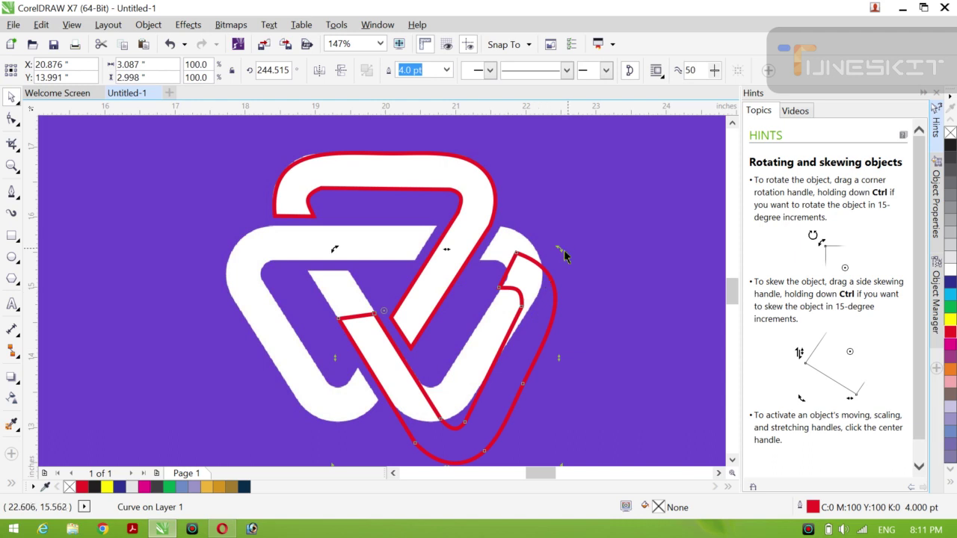
drag(559, 253, 568, 239)
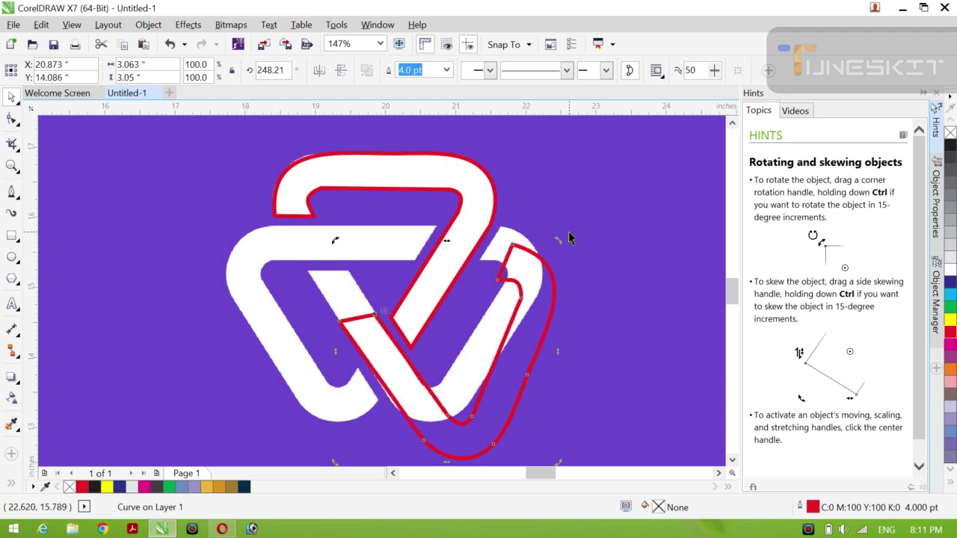
- Move the copied band up and to the left so its open end sits on the start of the logo's V-shaped band
click(479, 322)
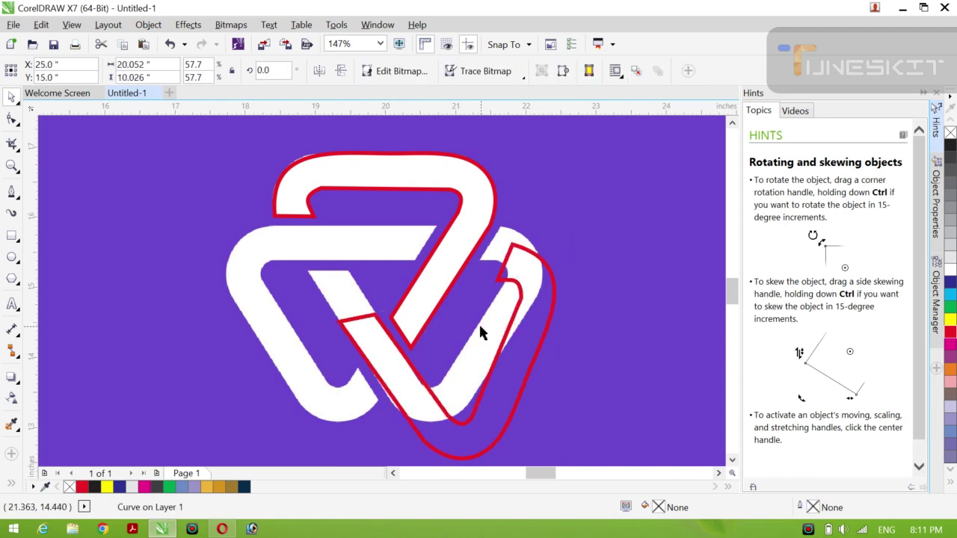
click(522, 392)
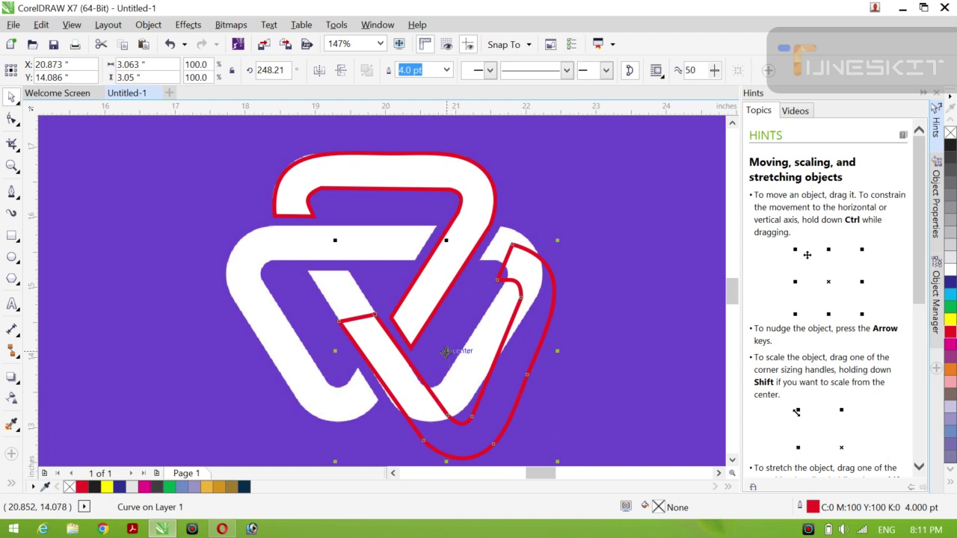
drag(446, 352, 414, 302)
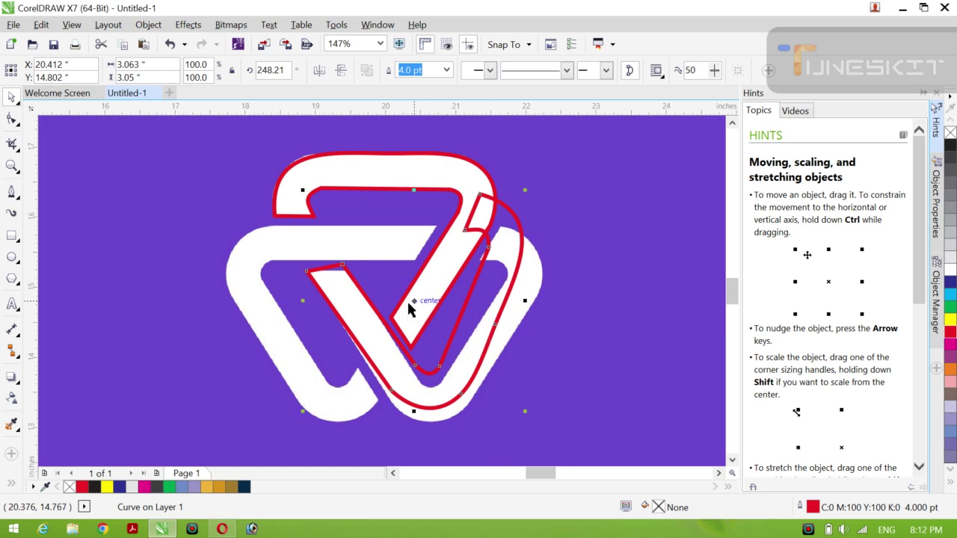
- Rotate the copied band around its upper-left corner to about 244.6° to align its left arm with the logo
click(415, 303)
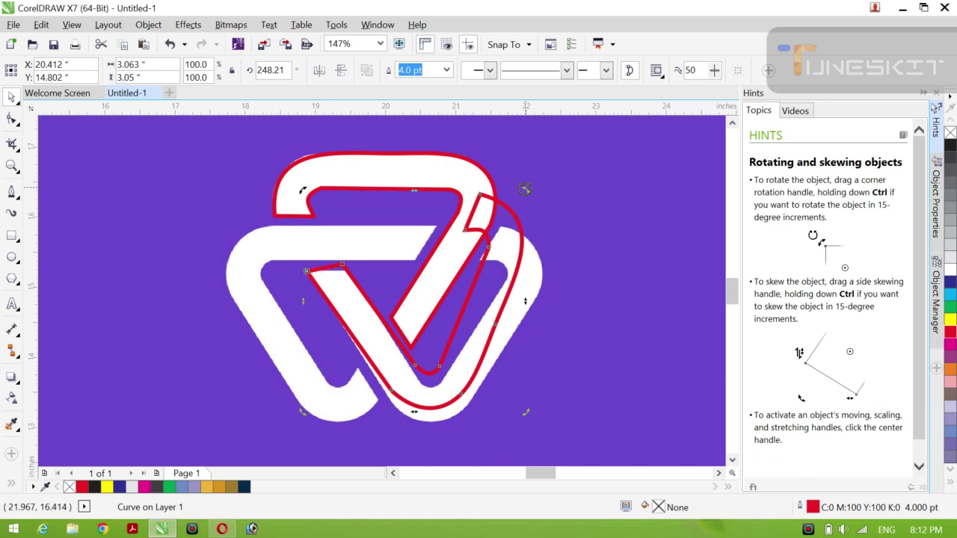
drag(525, 191, 549, 222)
key(ctrl+z)
drag(525, 410, 522, 435)
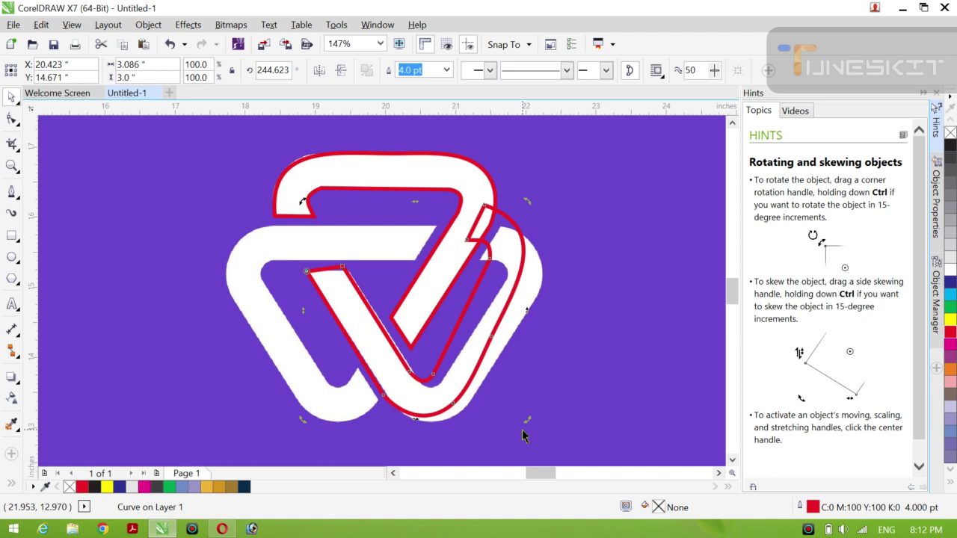
- Move the inner nodes at the copied band's upper-right end onto the inner corner of the logo's band
click(11, 121)
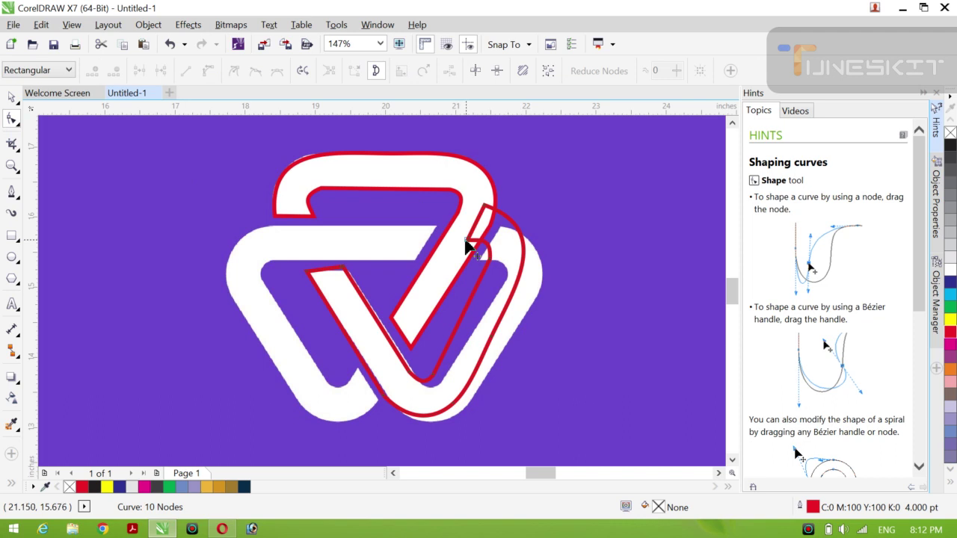
drag(465, 242, 479, 259)
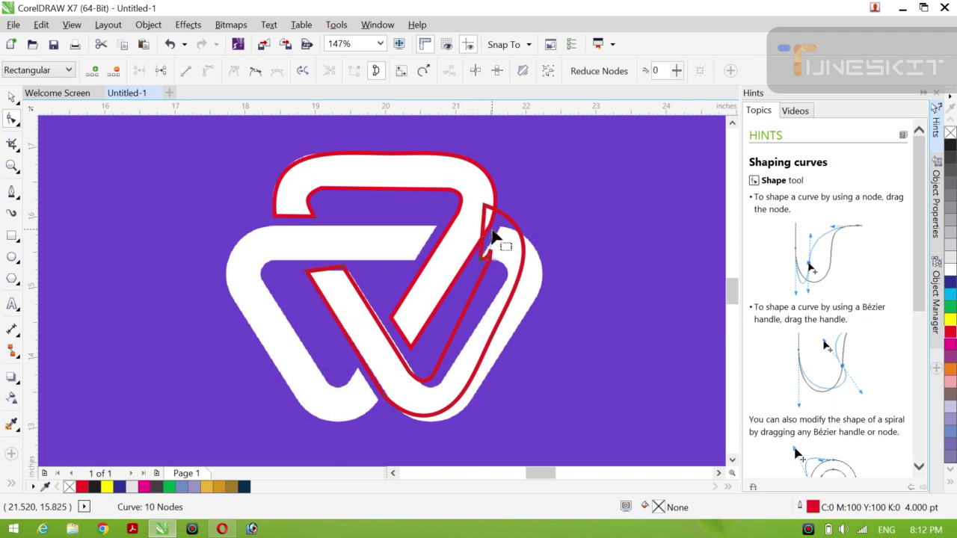
key(ctrl+z)
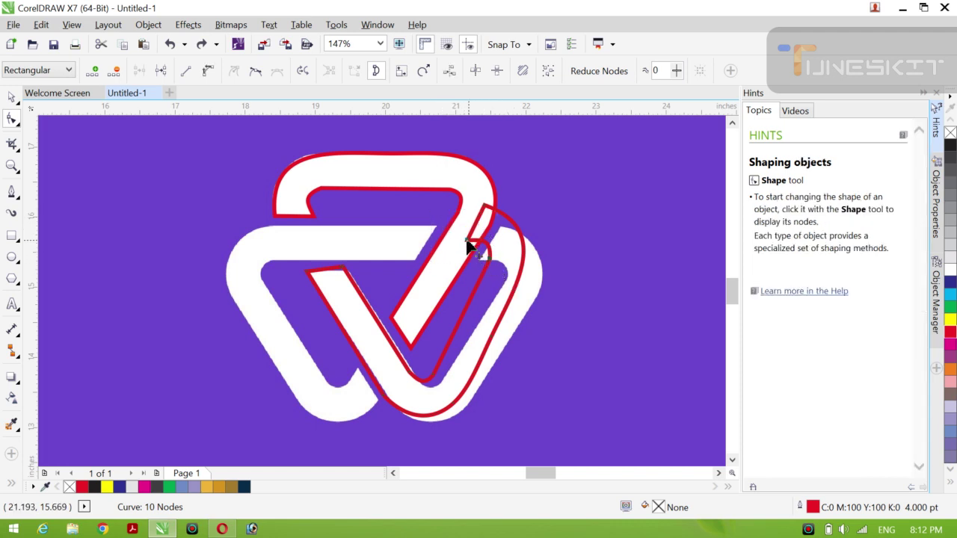
drag(467, 241, 482, 260)
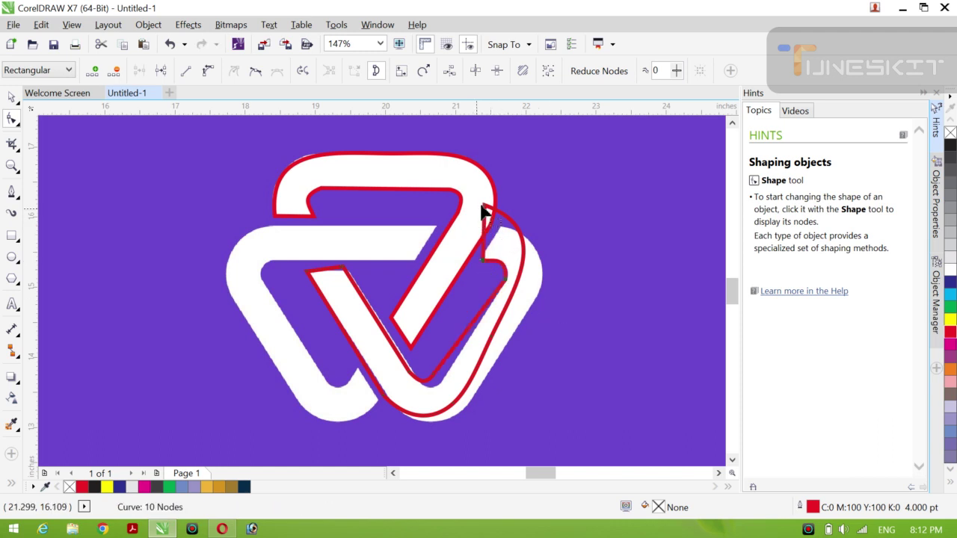
- Move the copied band's outer end node and right-side outer nodes onto the logo band's outer edge
drag(486, 211, 500, 230)
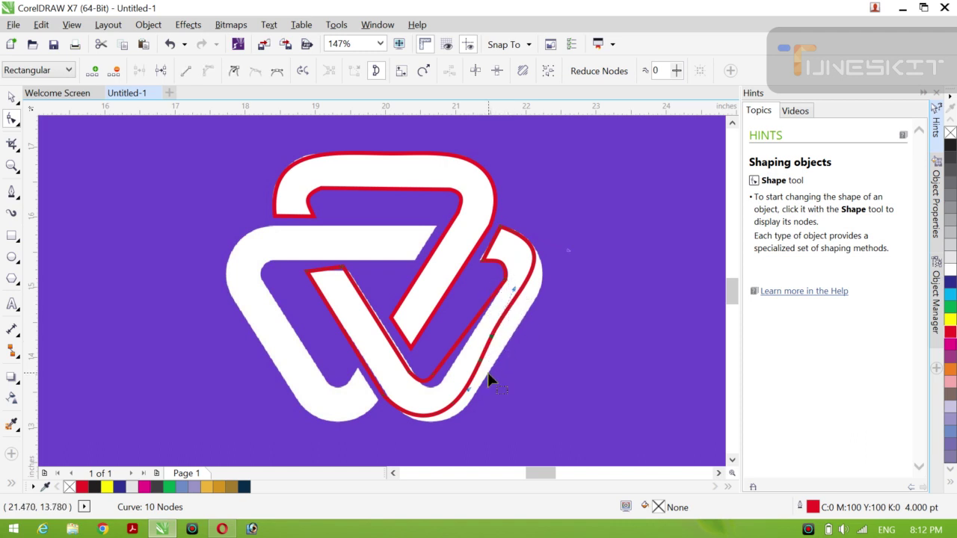
drag(488, 374, 488, 381)
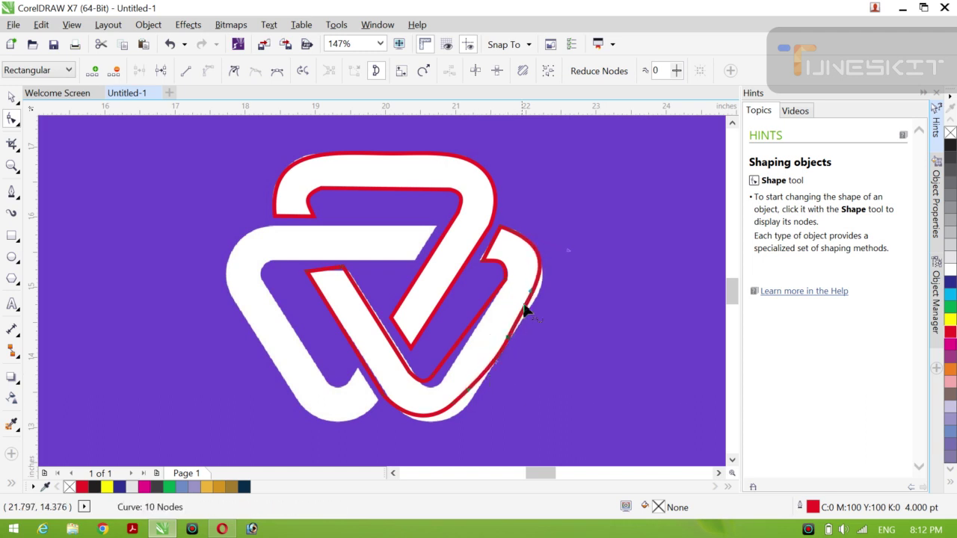
drag(530, 298, 530, 299)
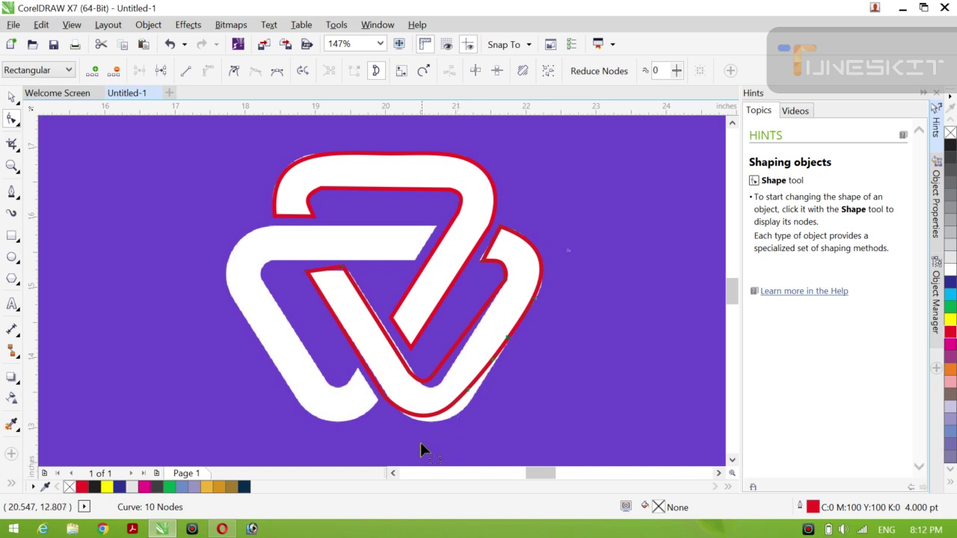
- Shift the nodes around the copied band's bottom bend and inner left edge to match the logo's V-shaped band
drag(422, 417, 495, 367)
key(Down)
key(Down)
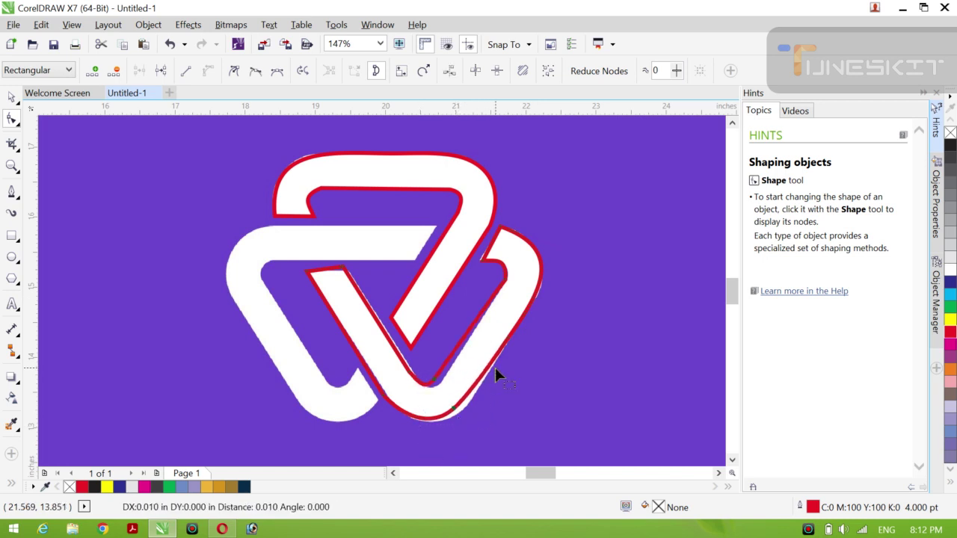
key(Down)
key(Up)
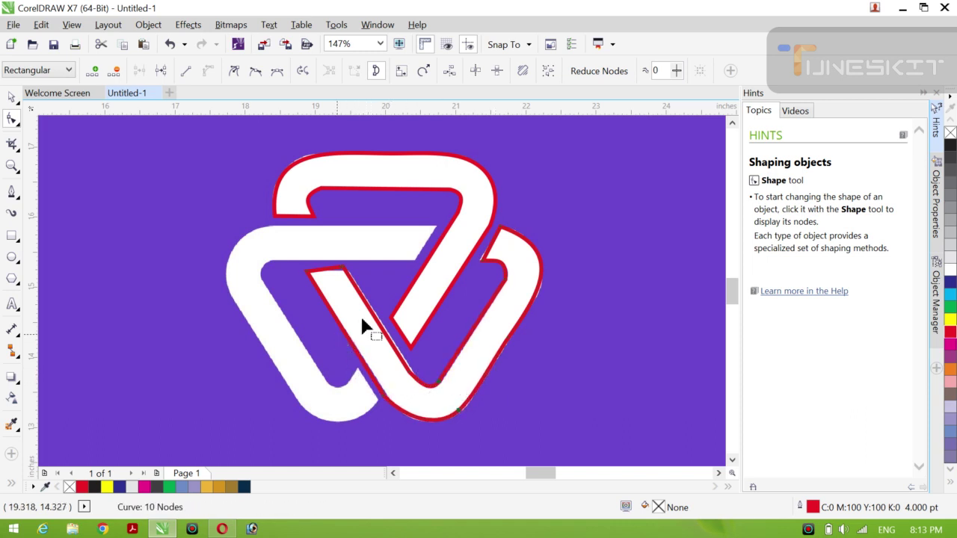
drag(382, 310, 431, 390)
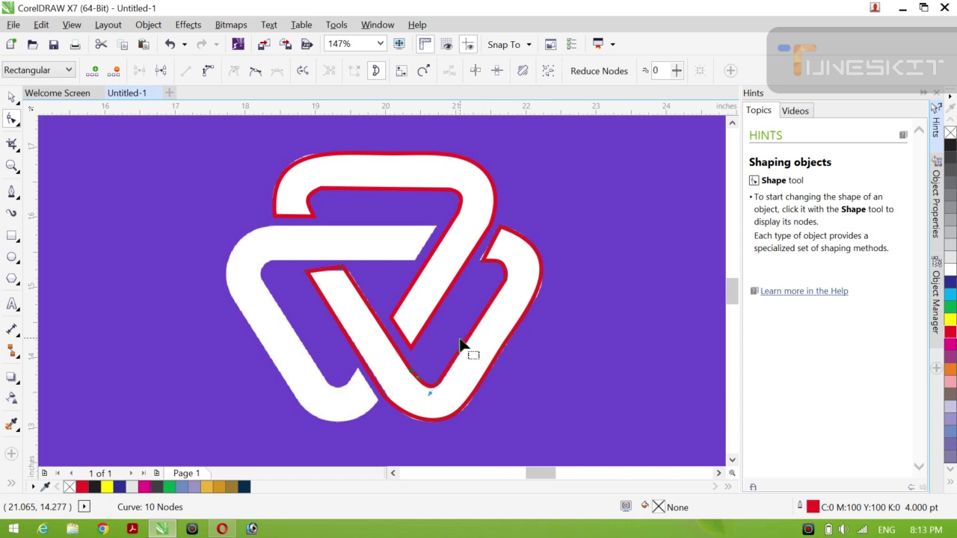
- Delete the node on the V-shaped band's lower-left outer curve and add a new one closer to the bottom bend
click(423, 432)
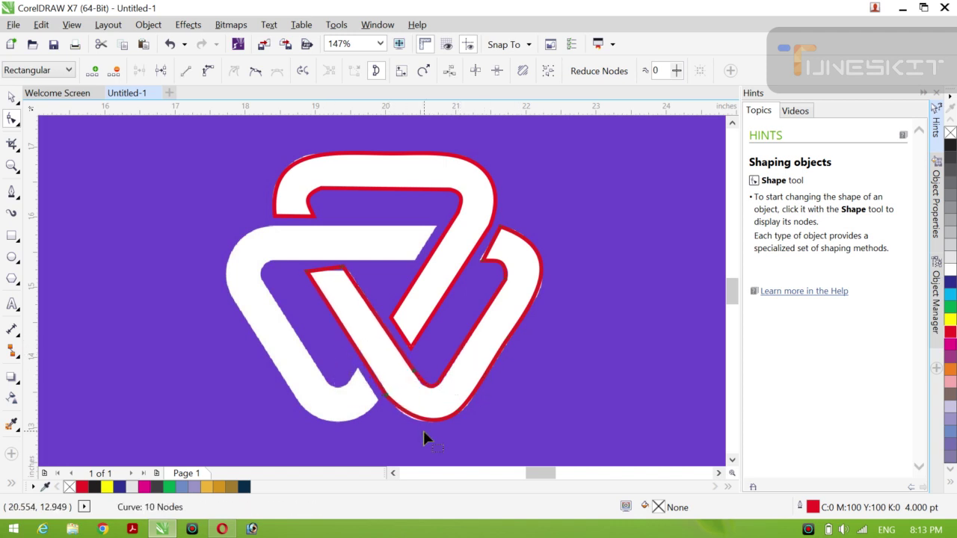
double_click(387, 395)
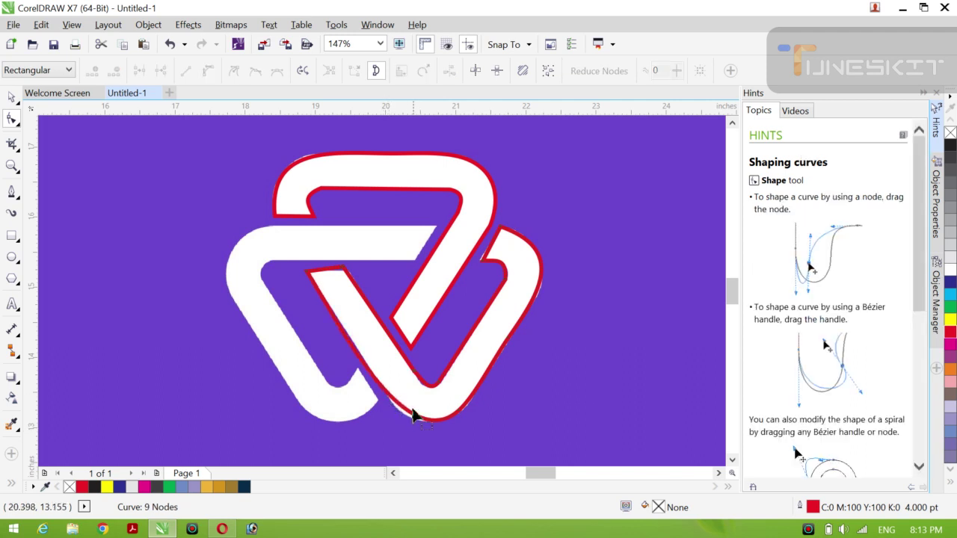
click(407, 416)
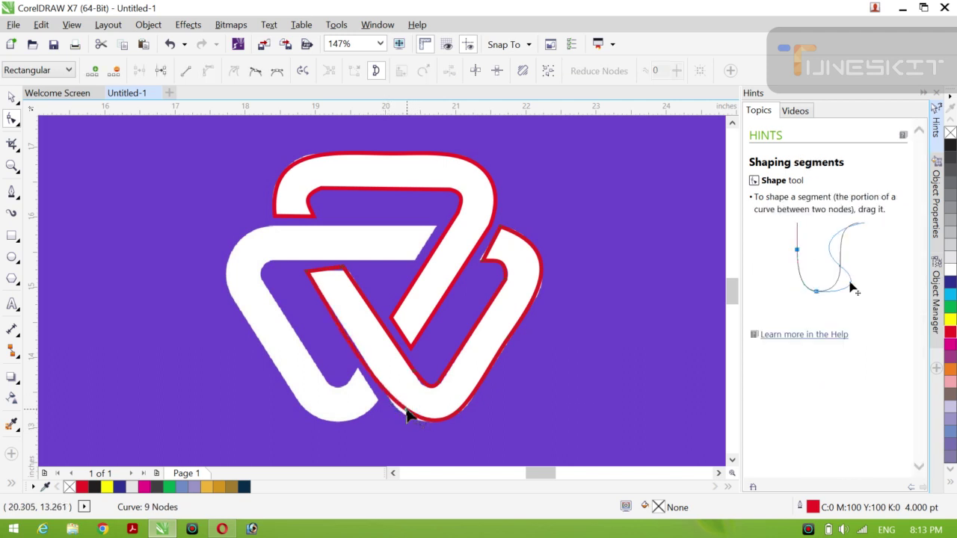
right_click(408, 417)
click(456, 171)
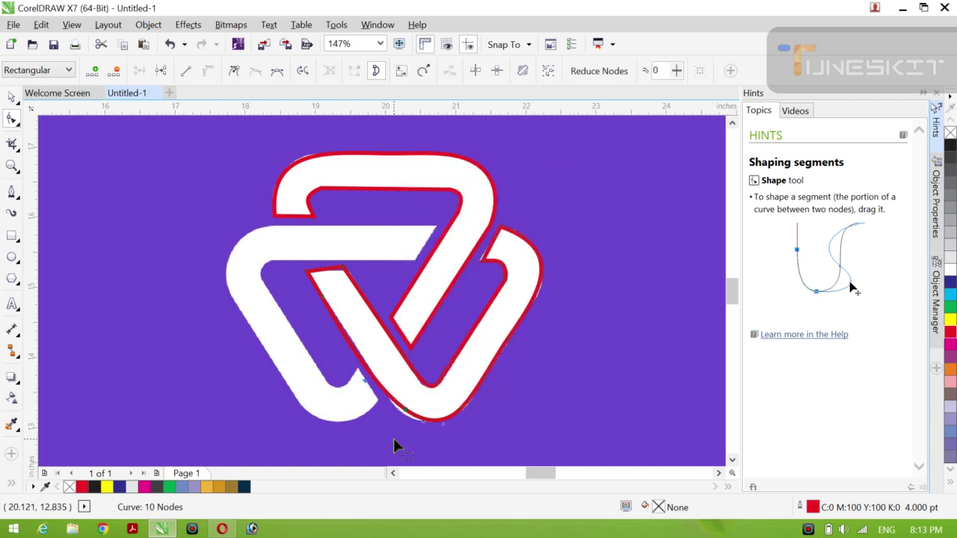
- Move the V-shaped band's lower-left outer nodes so the curve follows the logo's rounded bottom bend
drag(393, 440, 393, 440)
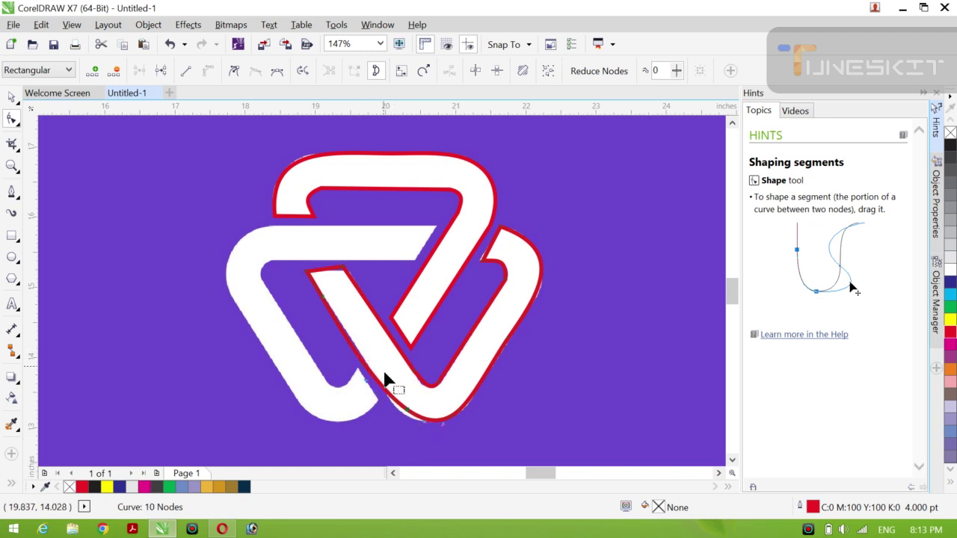
click(366, 338)
click(362, 348)
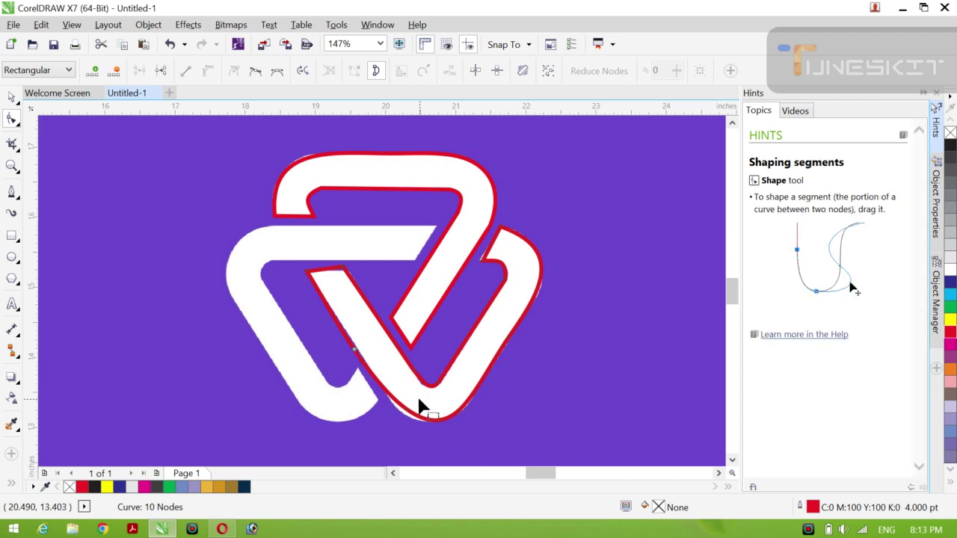
click(394, 400)
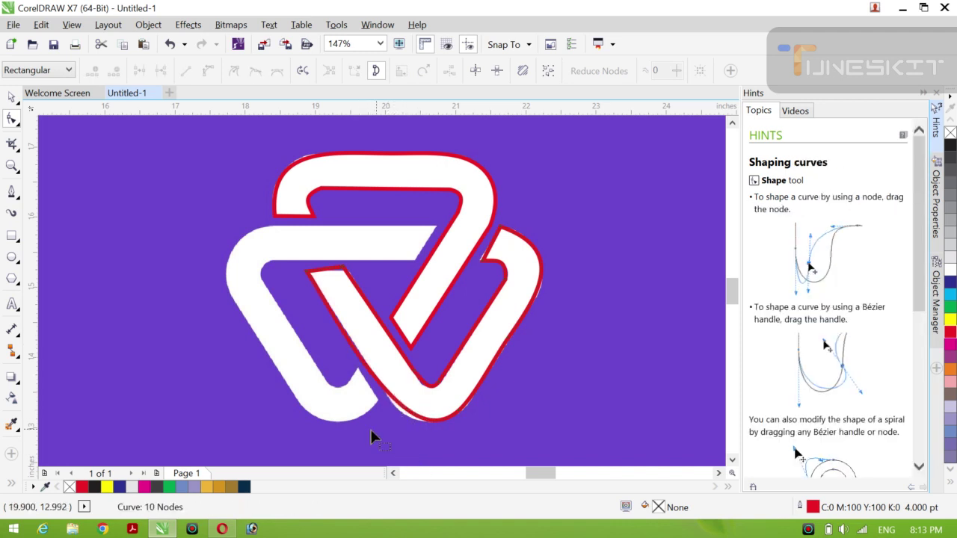
drag(369, 430, 445, 387)
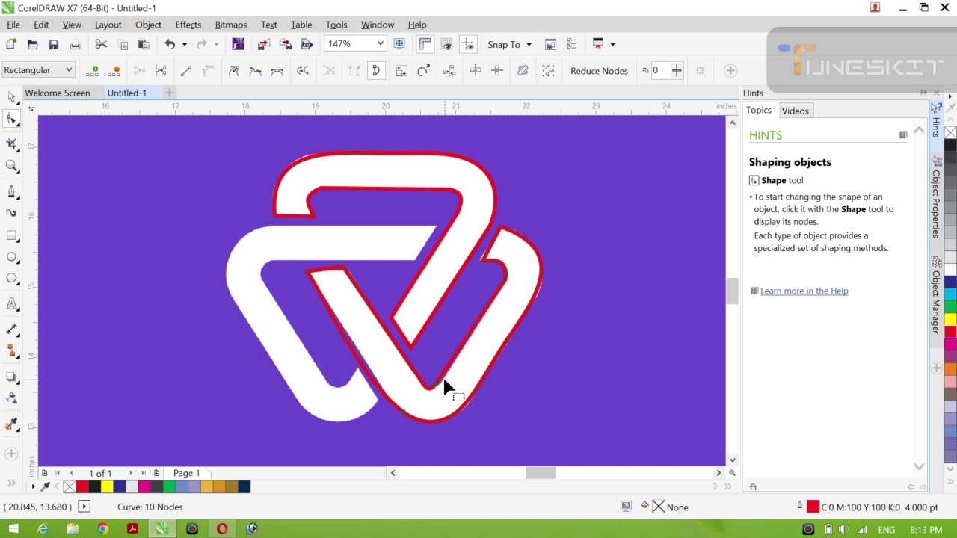
- Add a node partway along the outer edge of the V-shaped band's left arm
click(357, 358)
click(366, 367)
right_click(356, 358)
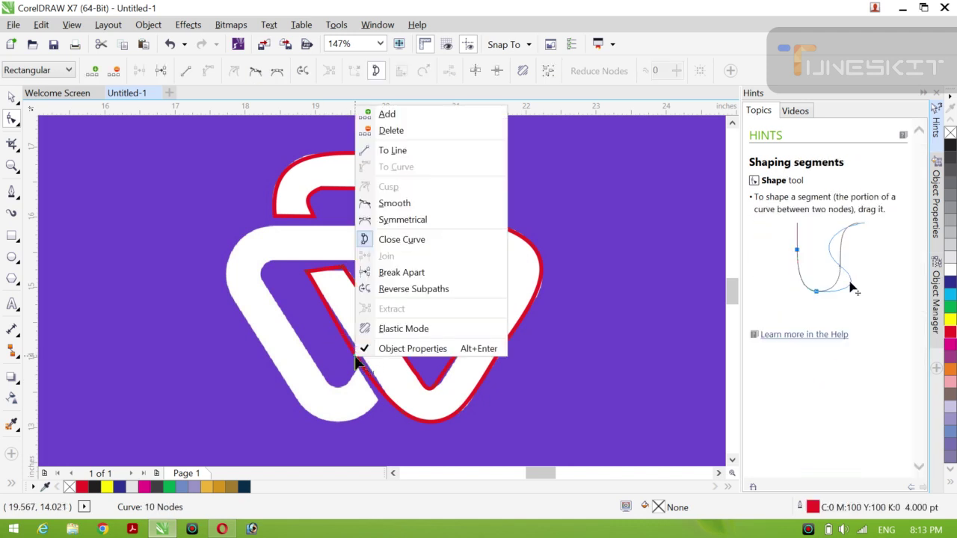
click(385, 114)
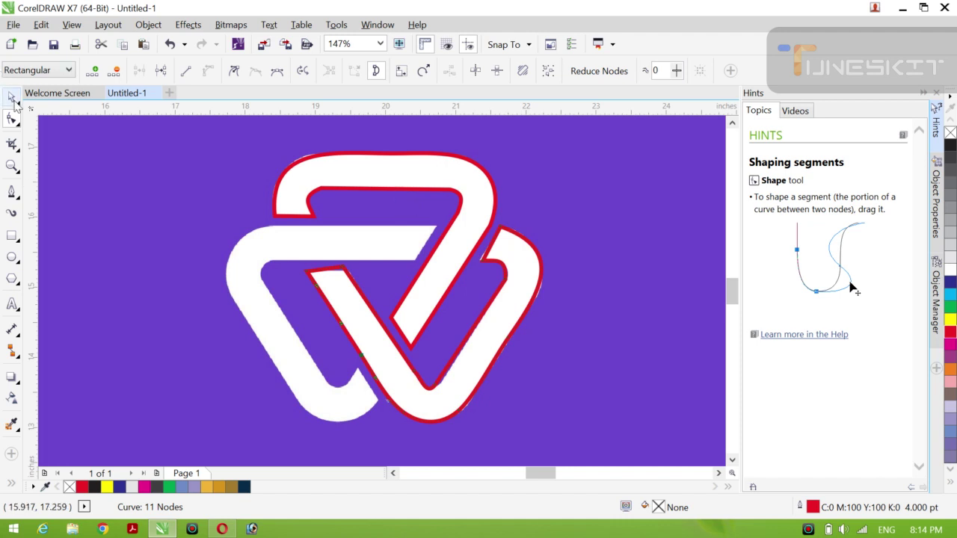
- Rotate a duplicate of the V-shaped band around its upper-left corner to about 124.2°
click(12, 98)
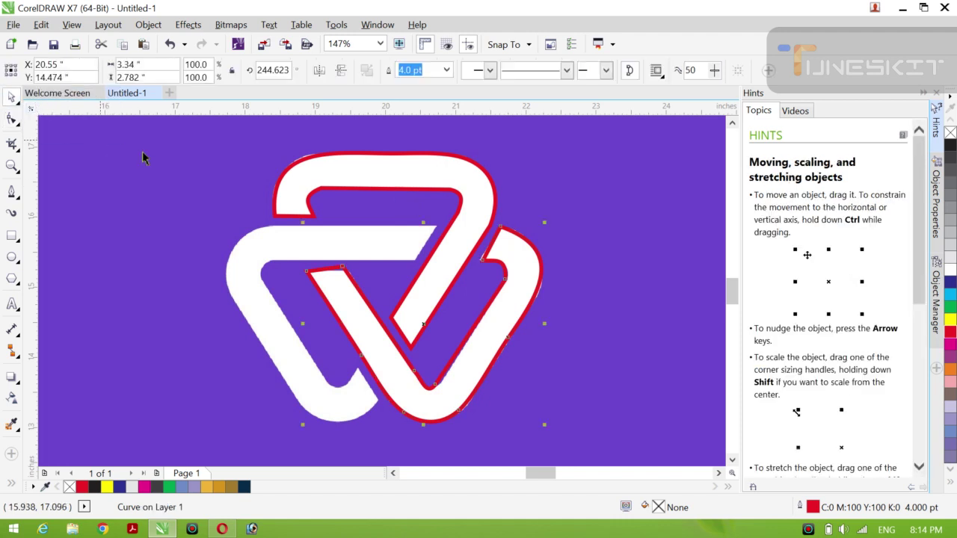
click(423, 325)
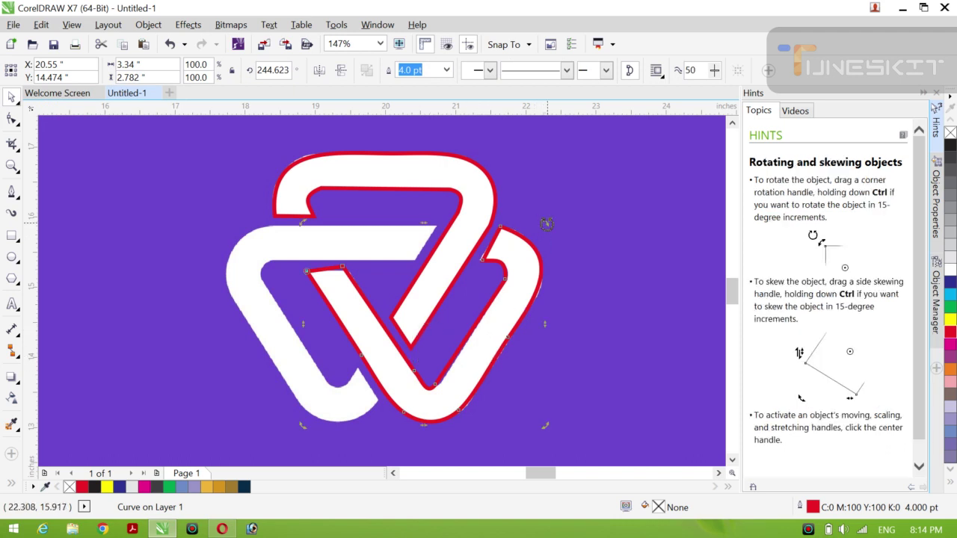
mouse_move(519, 315)
mouse_down()
mouse_move(461, 341)
mouse_move(399, 352)
mouse_move(302, 343)
mouse_move(244, 316)
mouse_move(292, 359)
mouse_move(277, 346)
mouse_up()
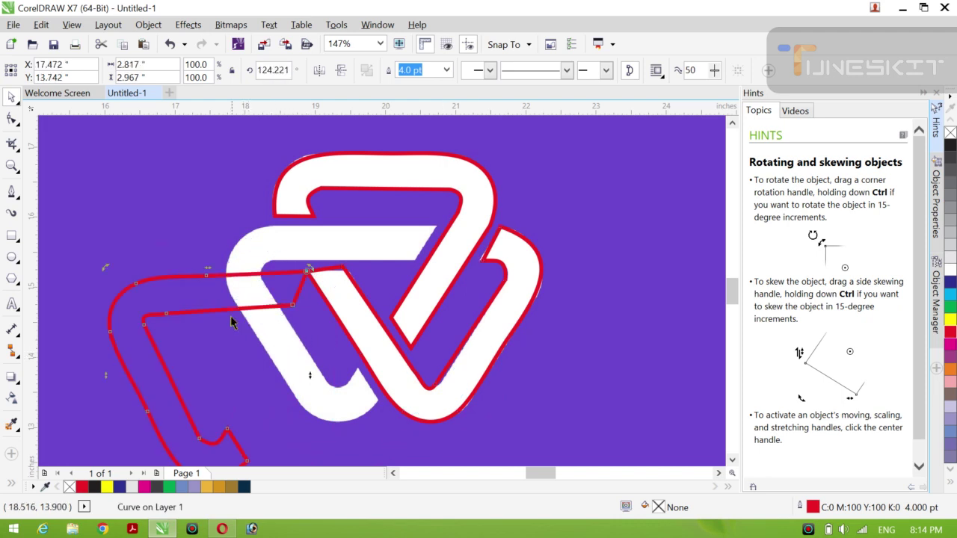
- Move the rotated duplicate onto the logo's left band, placing its tip at that band's upper-right end
click(162, 202)
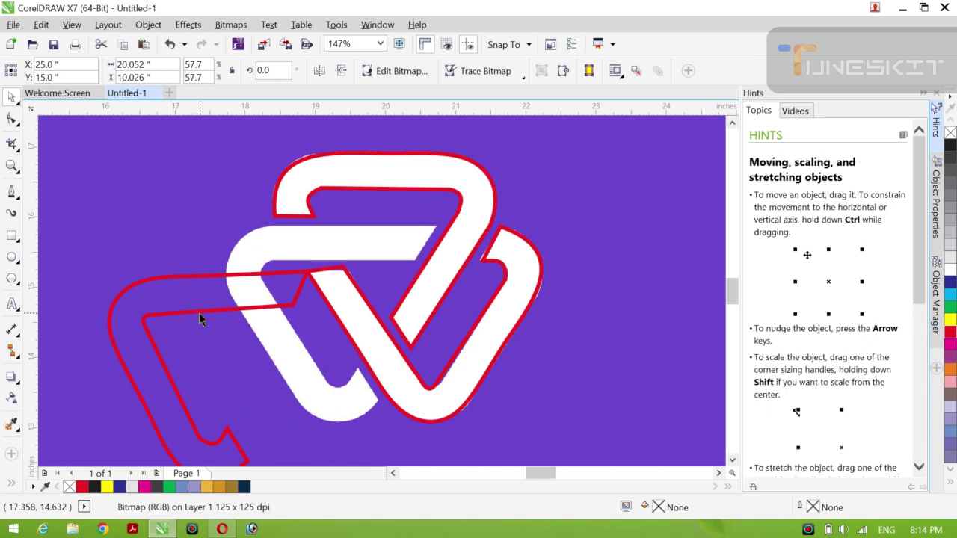
click(199, 314)
drag(211, 374, 337, 320)
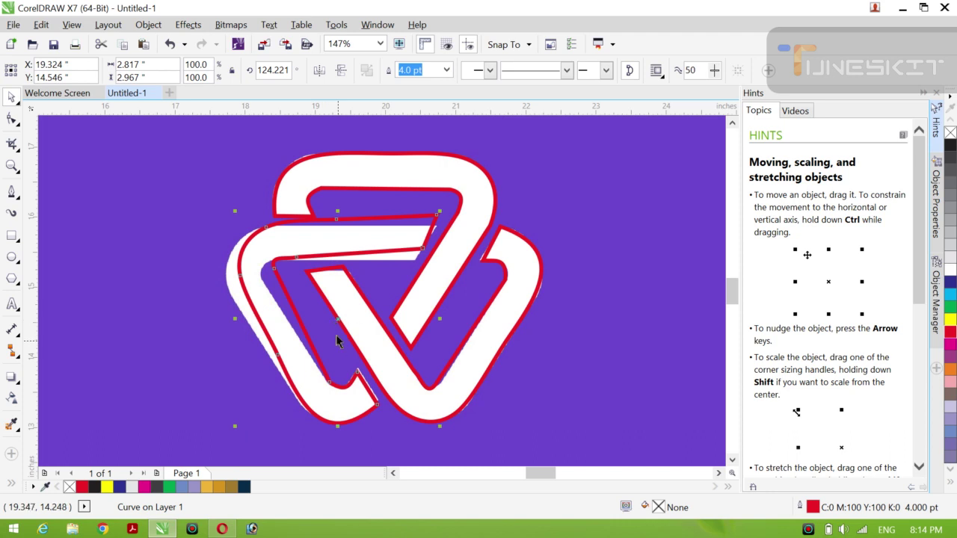
- Try rotating the left copy around its upper-right corner to about 126.3°, and undo the rotation
click(337, 316)
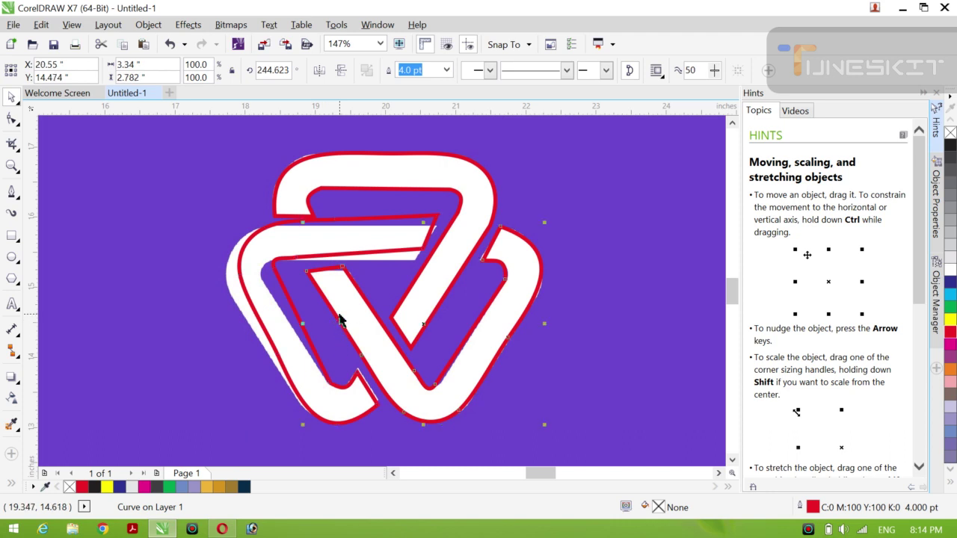
click(425, 324)
click(172, 334)
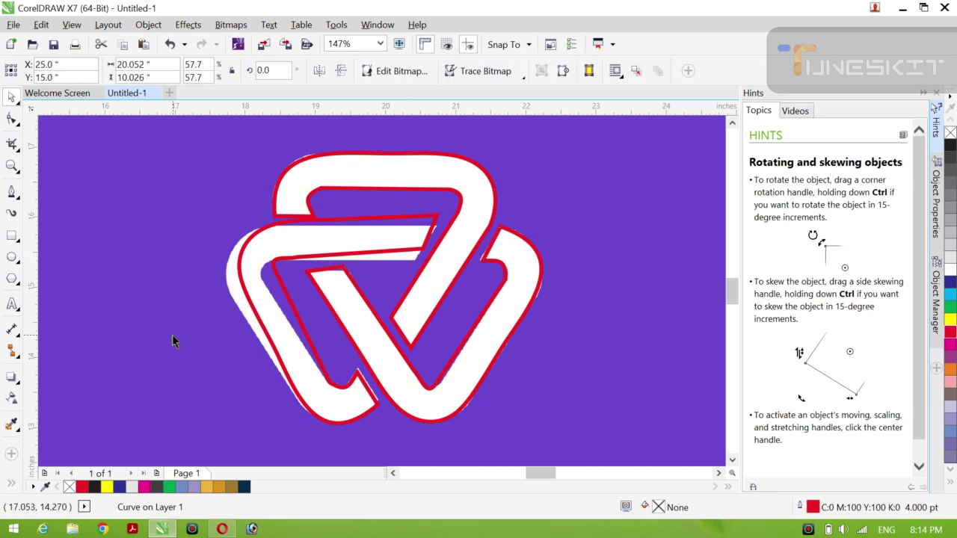
click(322, 422)
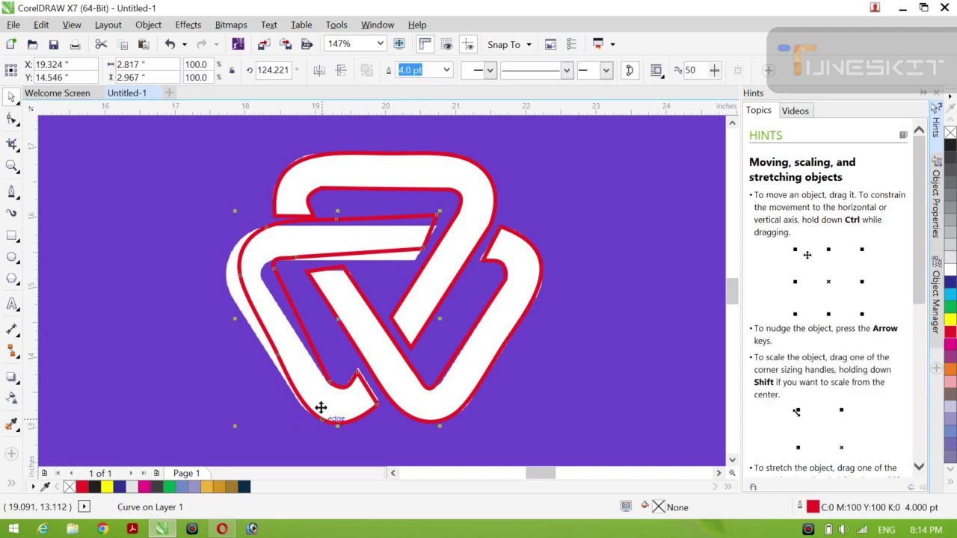
click(347, 317)
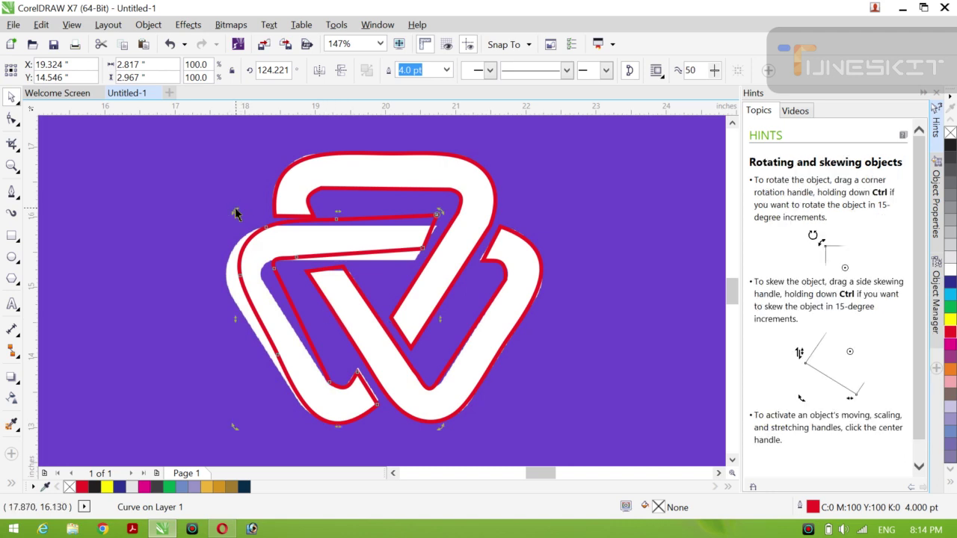
drag(235, 212, 224, 224)
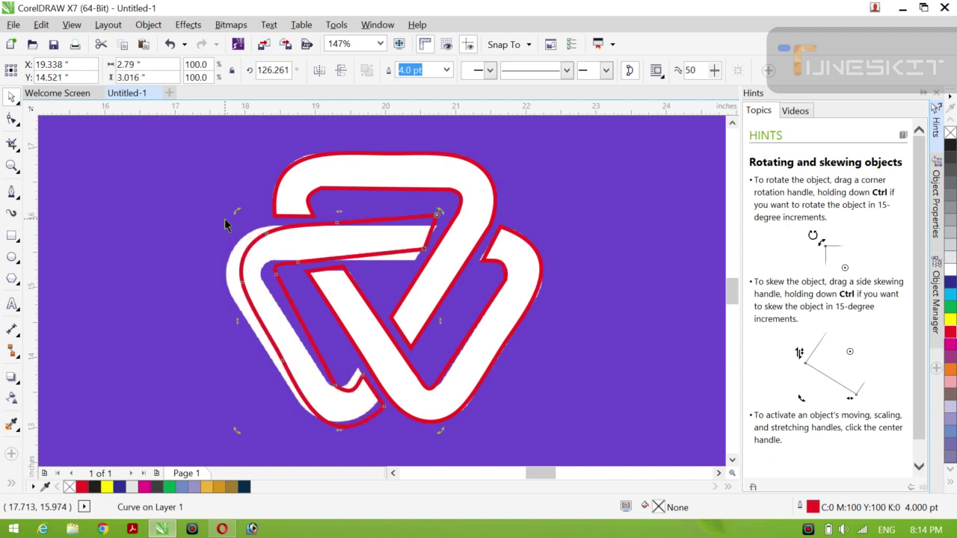
key(ctrl+z)
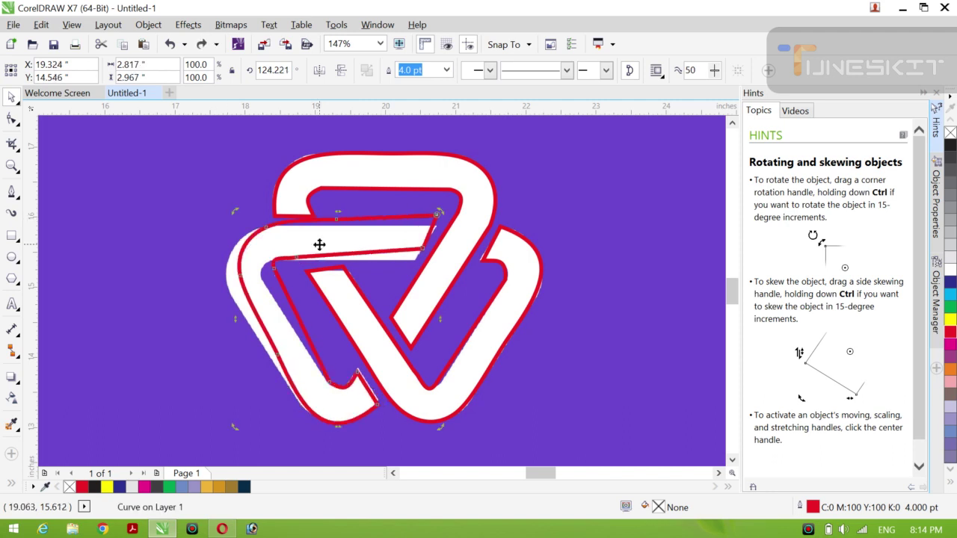
- Shift the left copy slightly left and down to about X 19.164, Y 14.466 inches to match the logo's outer edge
click(211, 299)
click(318, 413)
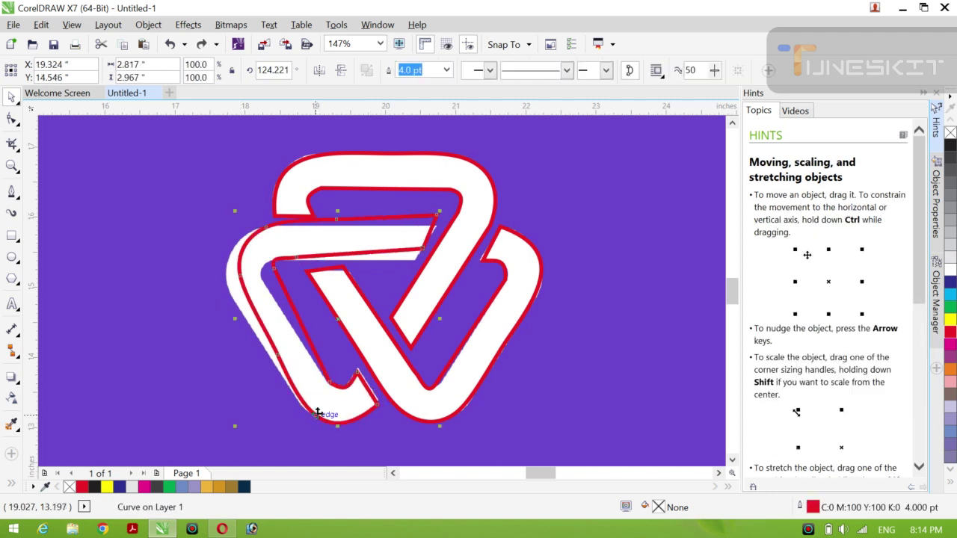
drag(318, 414, 317, 413)
key(Left)
key(Left)
key(Left)
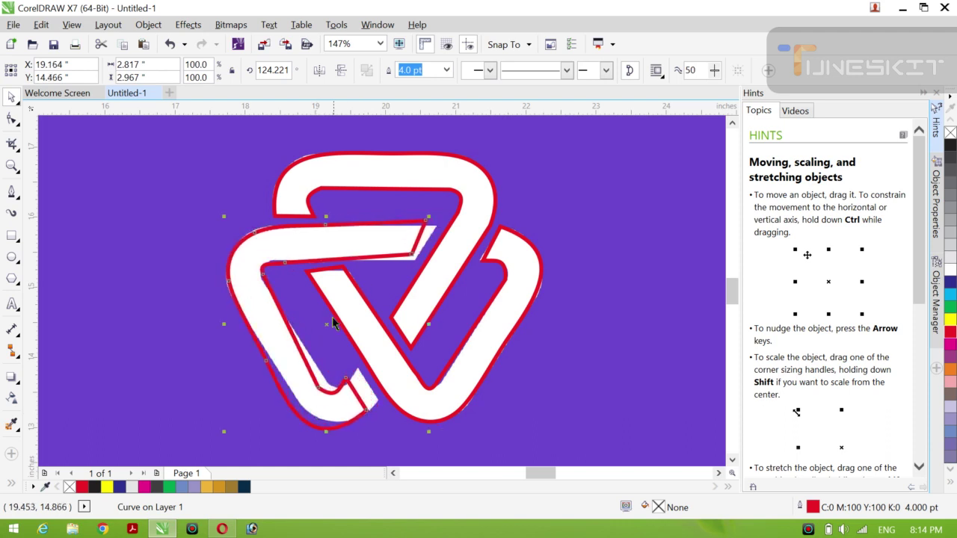
- Try rotating the left copy around its upper-right corner to about 130.9°, and undo the rotation
click(326, 323)
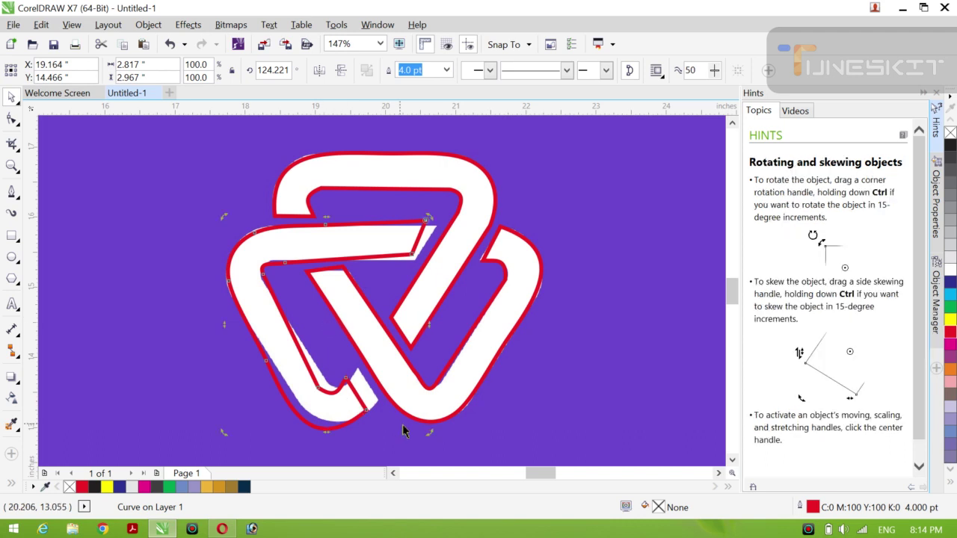
drag(427, 435, 451, 428)
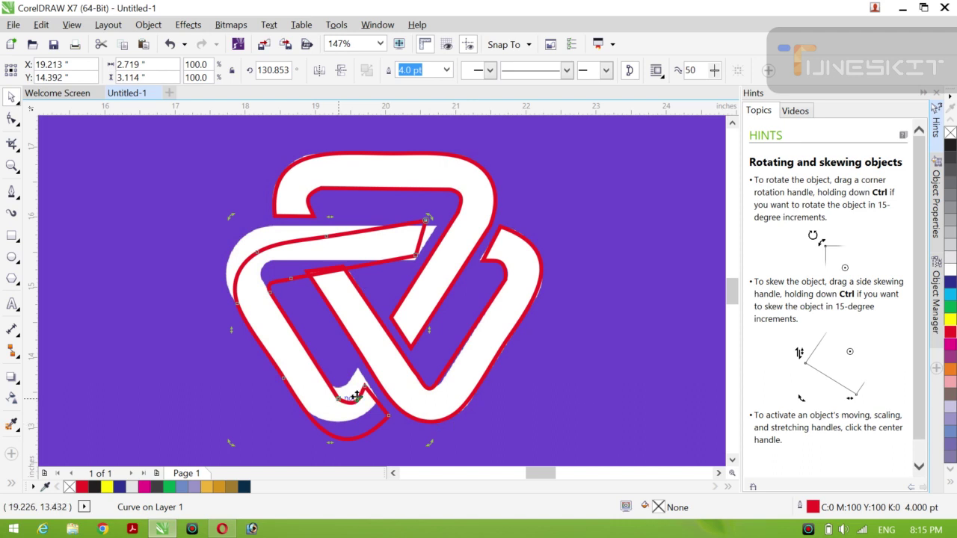
key(ctrl+z)
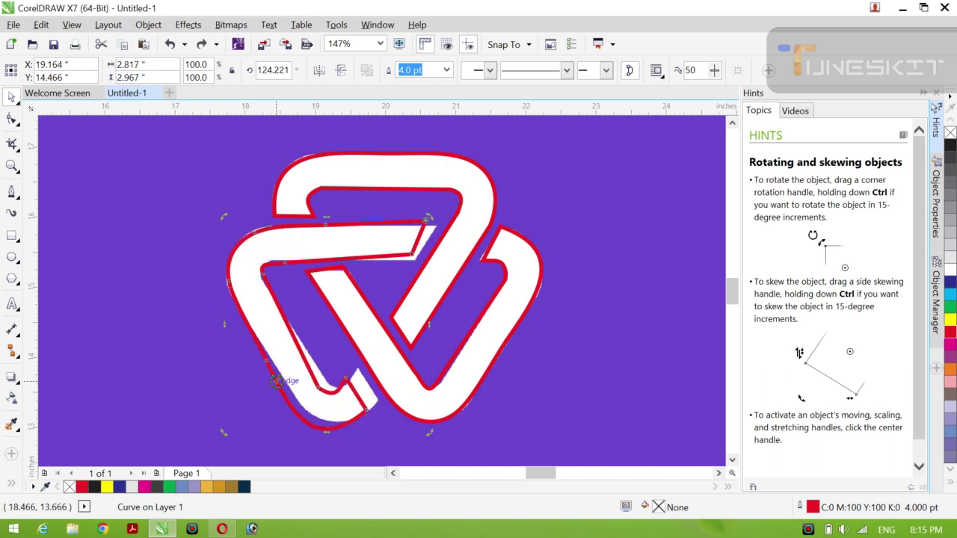
- Move the two nodes at the left copy's upper-right end onto the slanted end of the logo's left band
click(11, 118)
drag(382, 204, 436, 225)
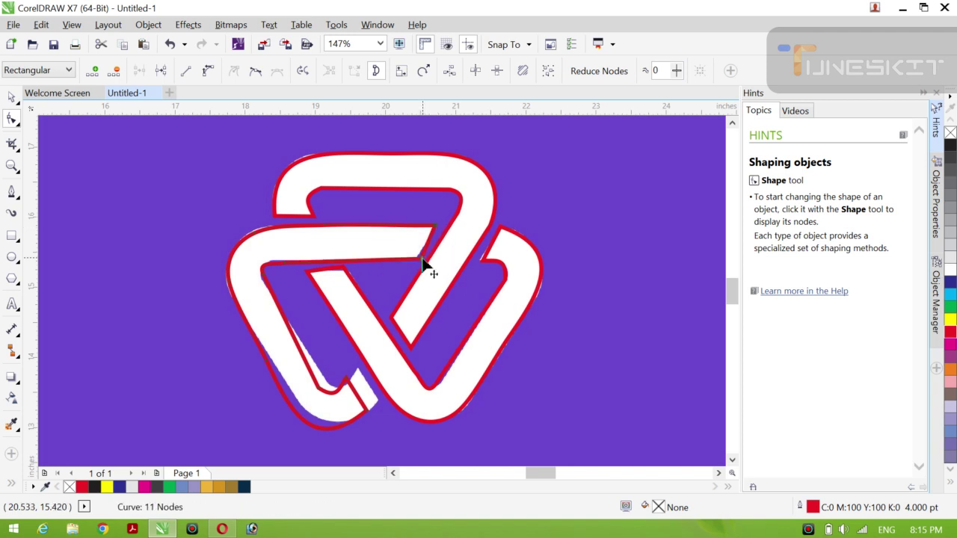
drag(422, 263, 427, 263)
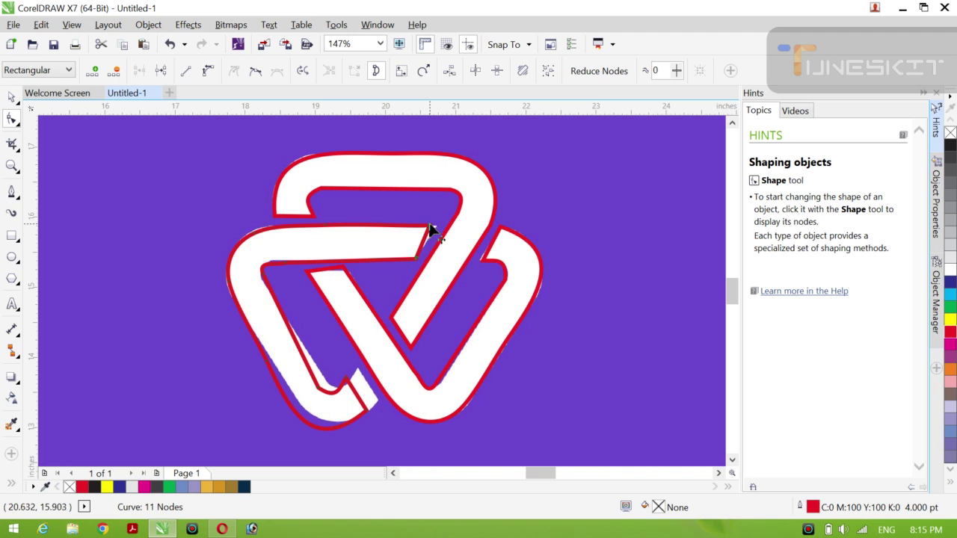
click(18, 105)
click(46, 94)
click(126, 197)
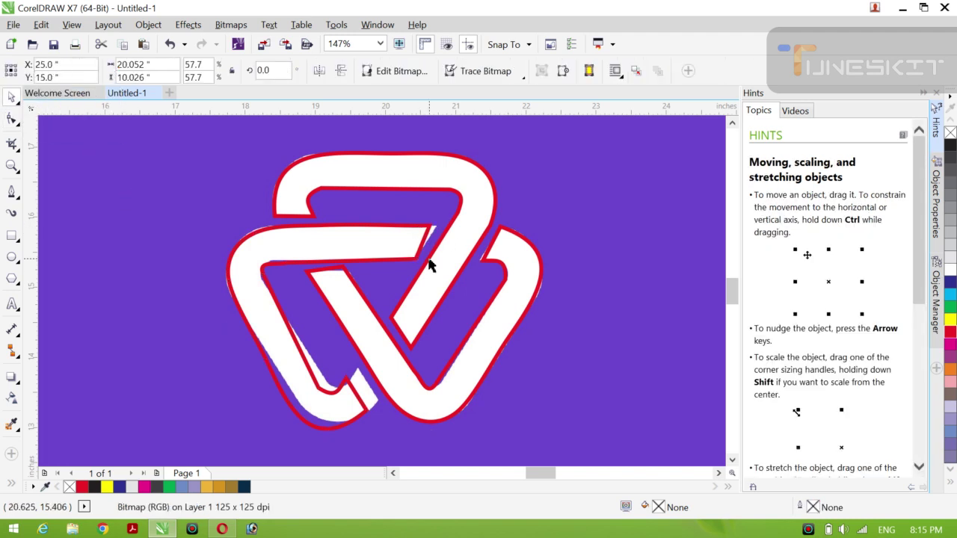
click(414, 263)
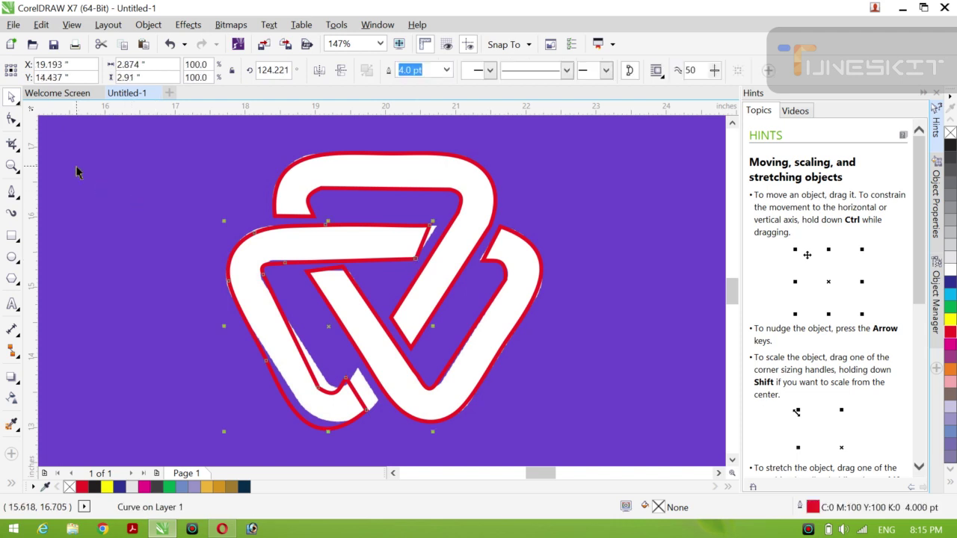
key(F10)
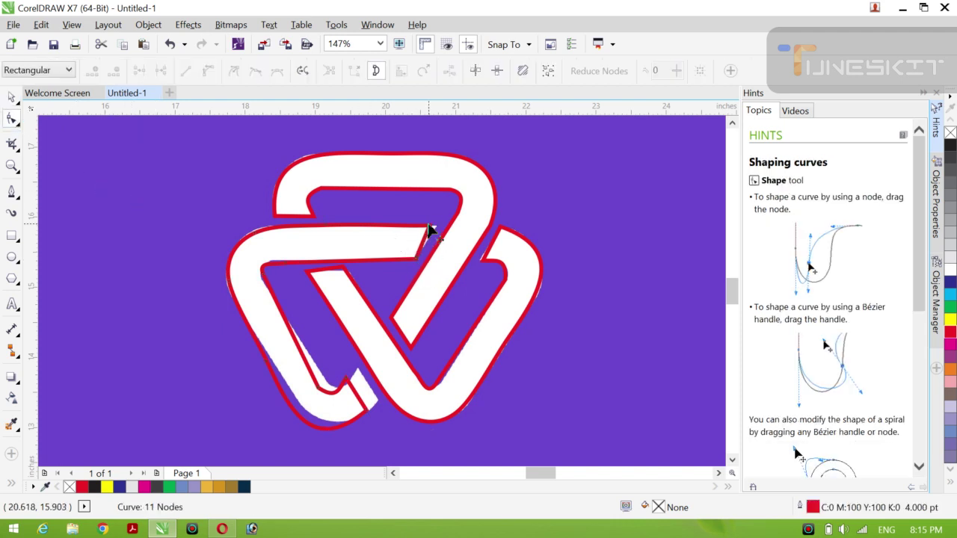
drag(427, 229, 431, 231)
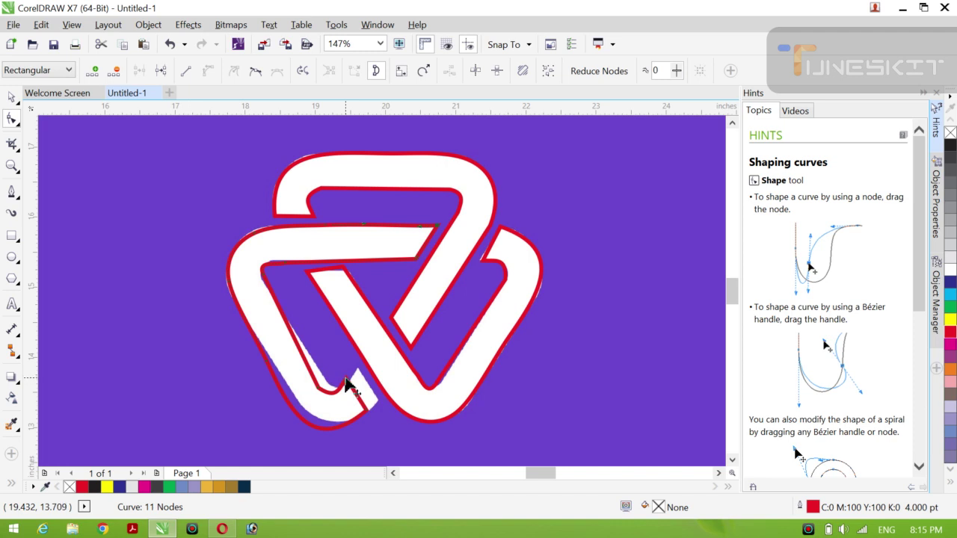
- Move the left copy's lower end nodes onto the lower tip of the logo's left band and fine-tune their horizontal position
drag(346, 384, 365, 409)
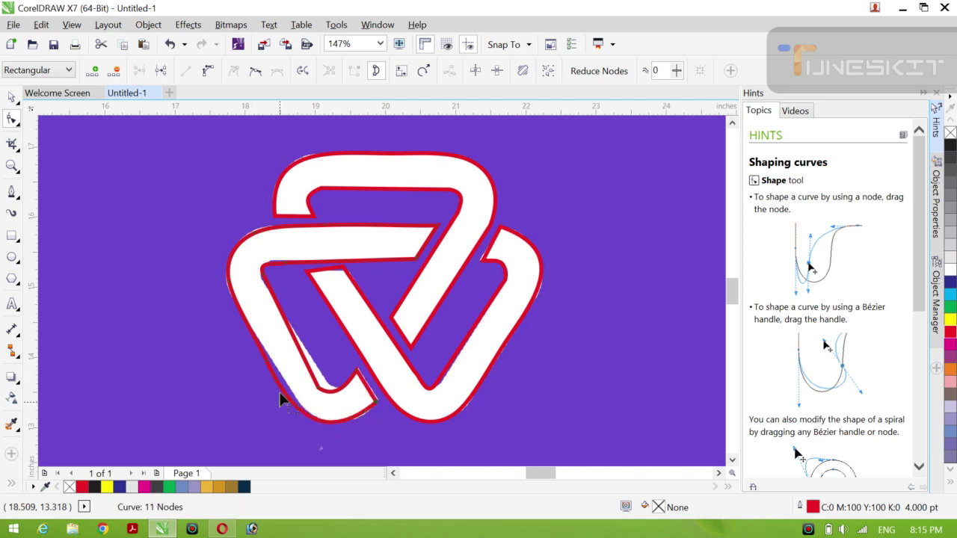
drag(263, 359, 263, 359)
key(Right)
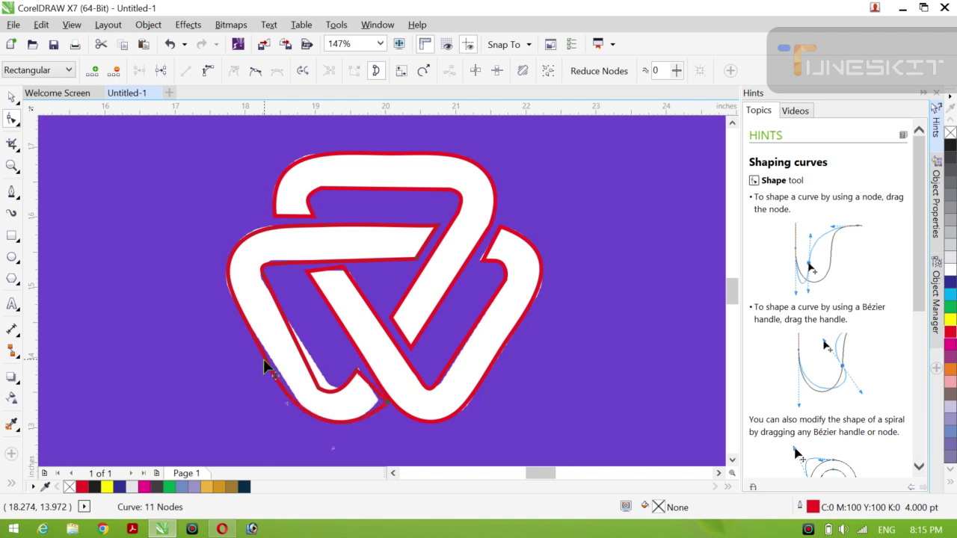
key(Left)
key(Left)
key(Left)
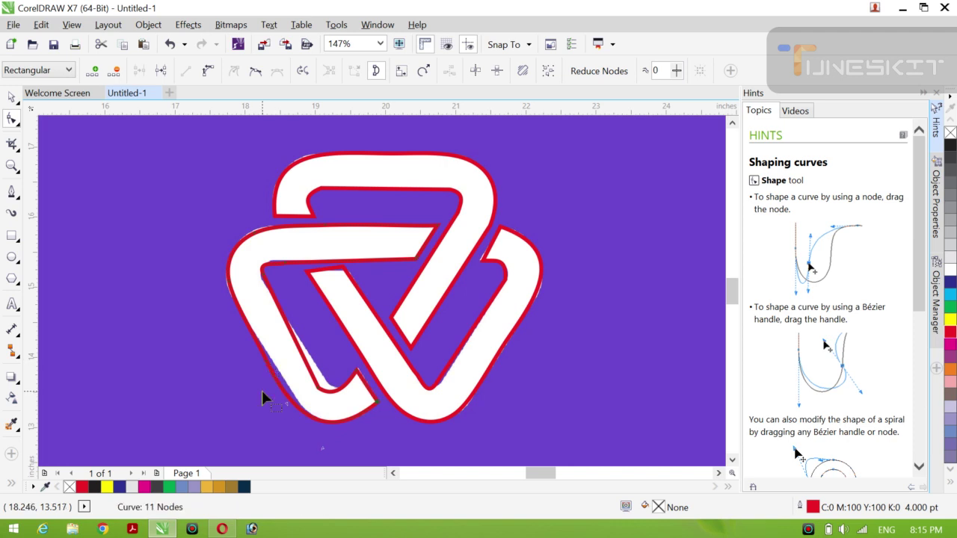
- Nudge the lower-left nodes of the left copy to the right onto the edges of the logo's left band
drag(231, 323, 330, 446)
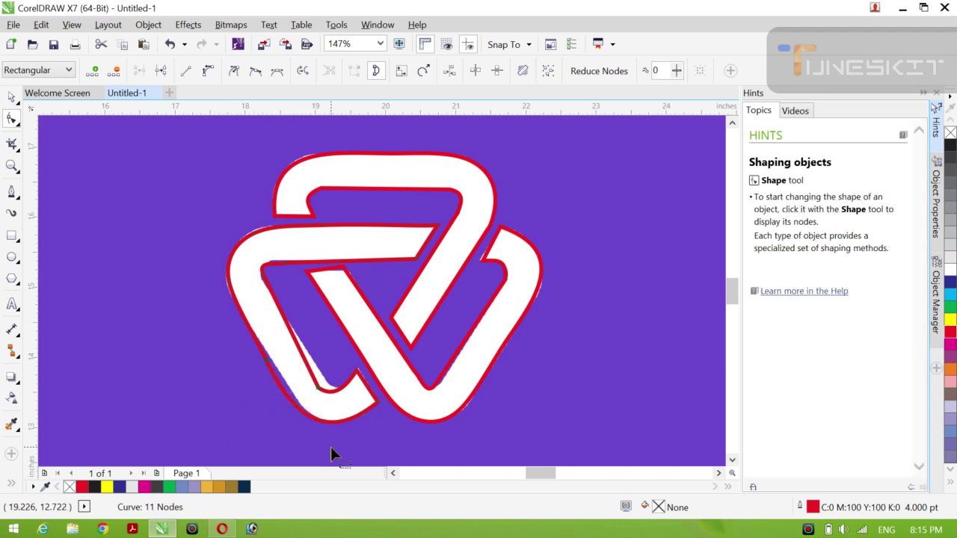
key(Right)
key(Right)
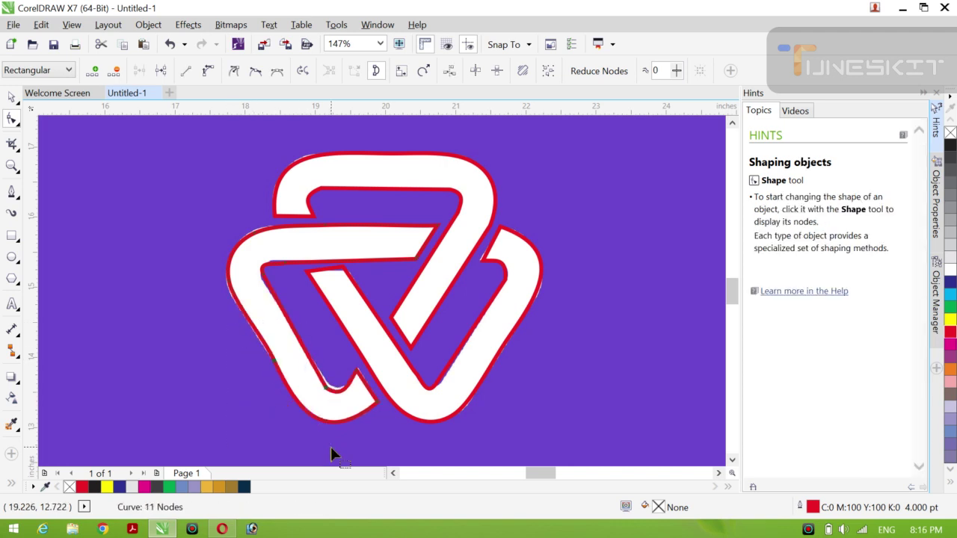
key(Right)
key(Left)
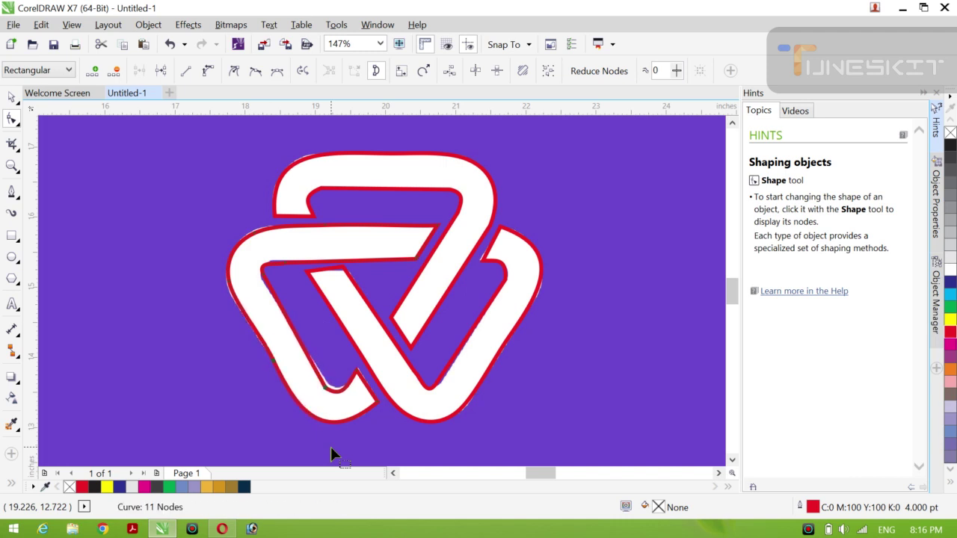
- Replace the node midway along the left copy's outer slanted edge with a new one nudged right onto the logo's edge
double_click(275, 366)
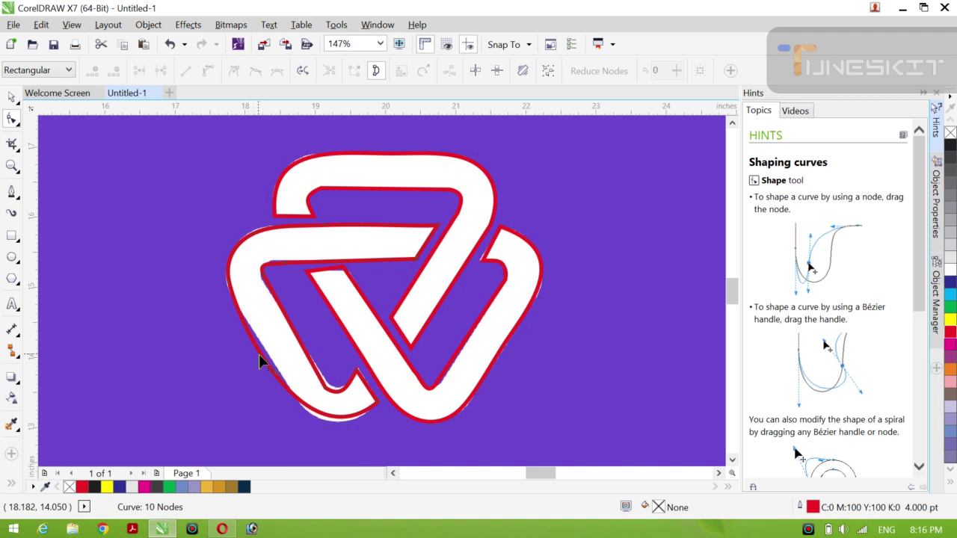
right_click(259, 354)
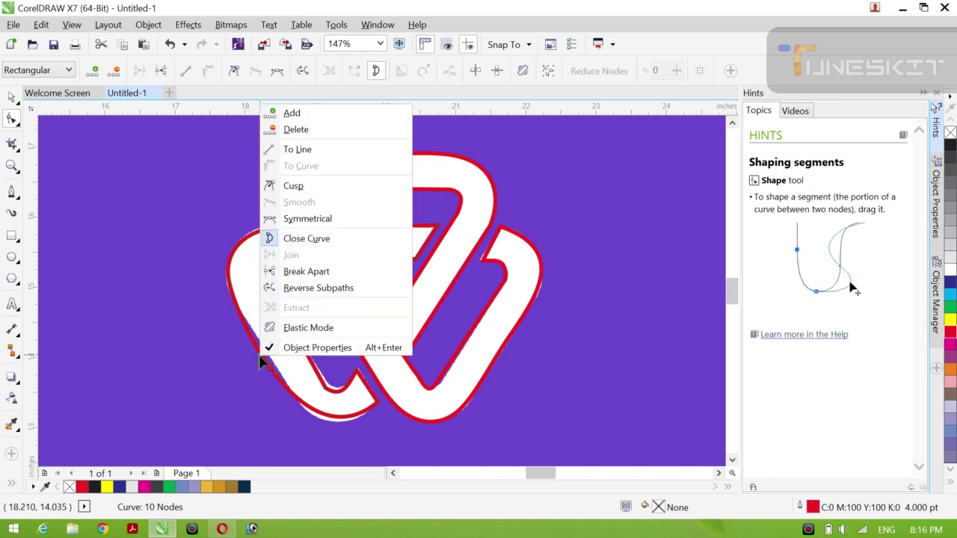
click(312, 115)
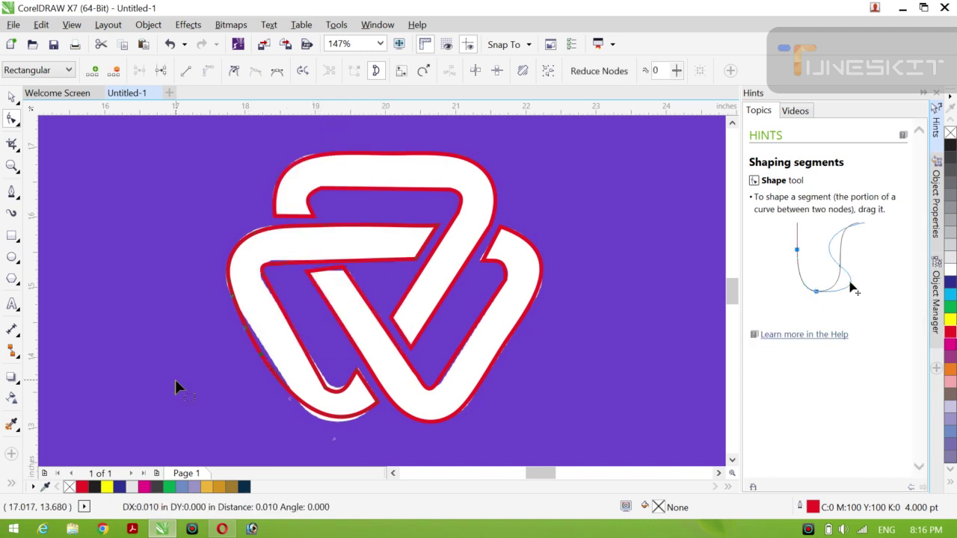
click(175, 379)
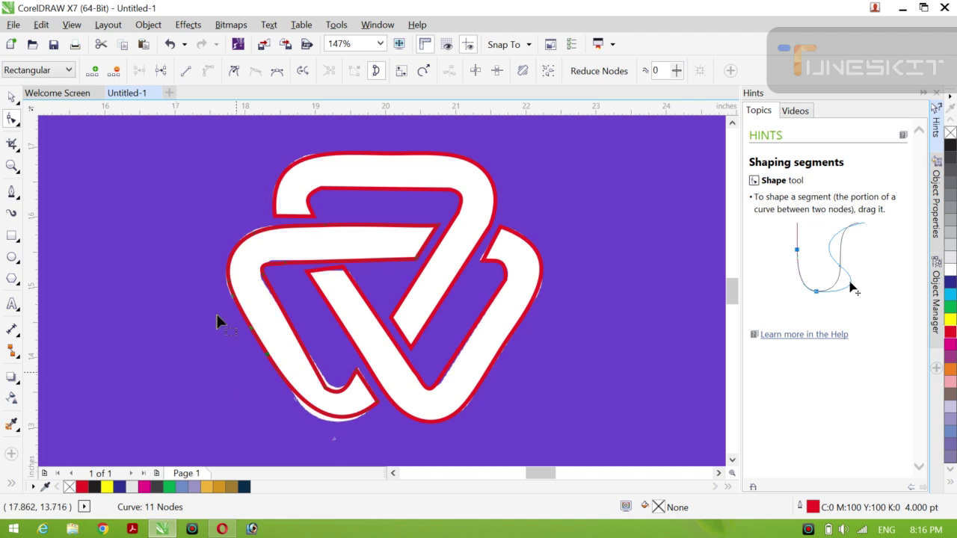
- Add a node on the left copy's lower outer curve and fit the lower outer and inner curves to the logo
right_click(324, 418)
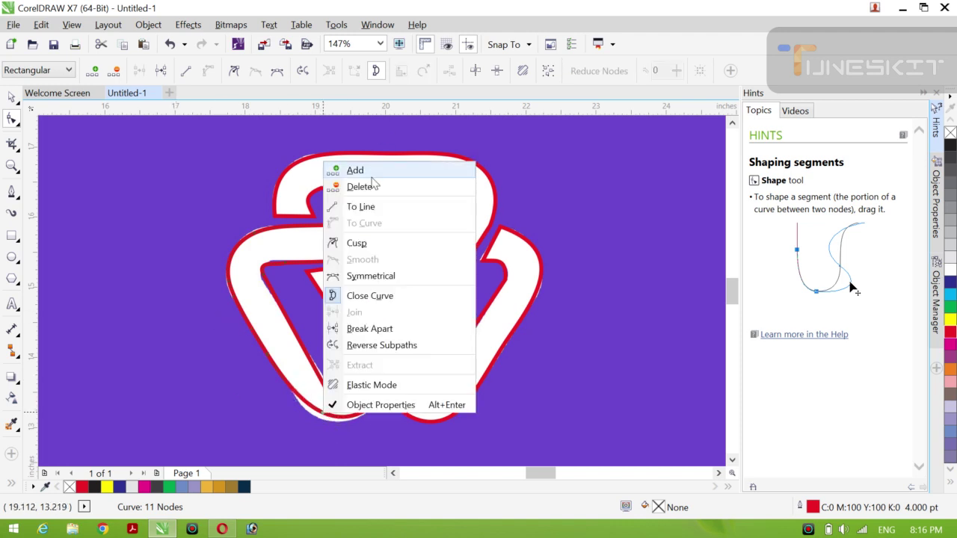
click(355, 170)
drag(371, 181, 372, 184)
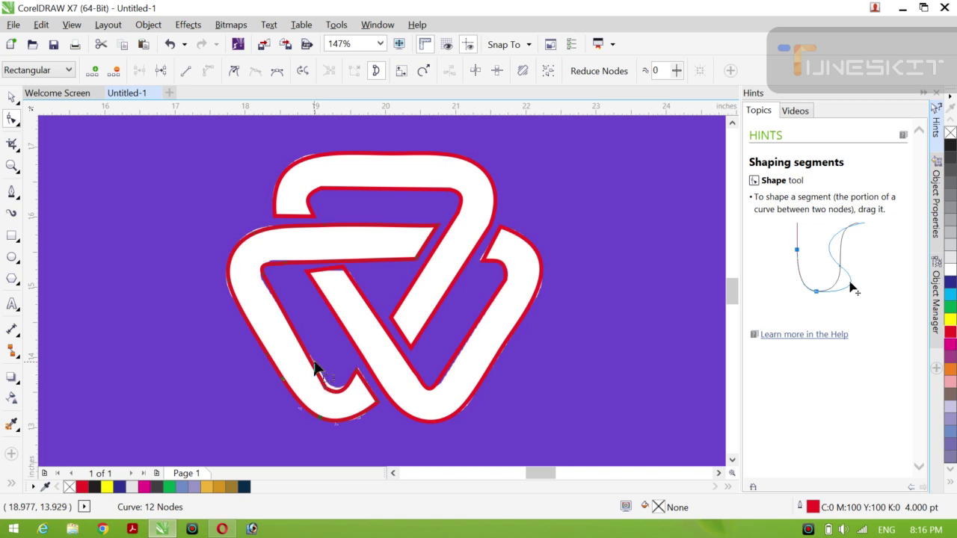
drag(316, 345, 351, 410)
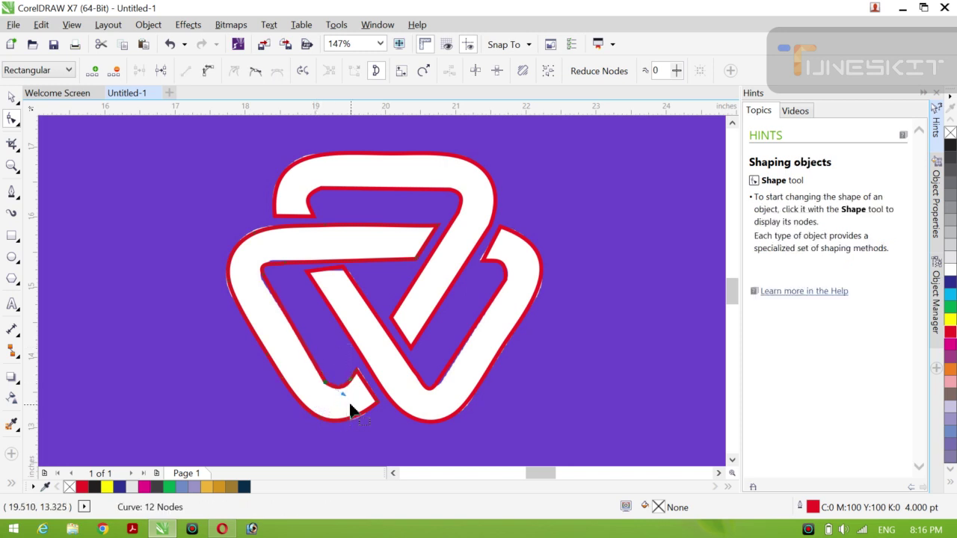
- Adjust the nodes around the left copy's upper-left inner and outer corners to follow the logo's rounded bend
click(262, 276)
drag(278, 311, 278, 311)
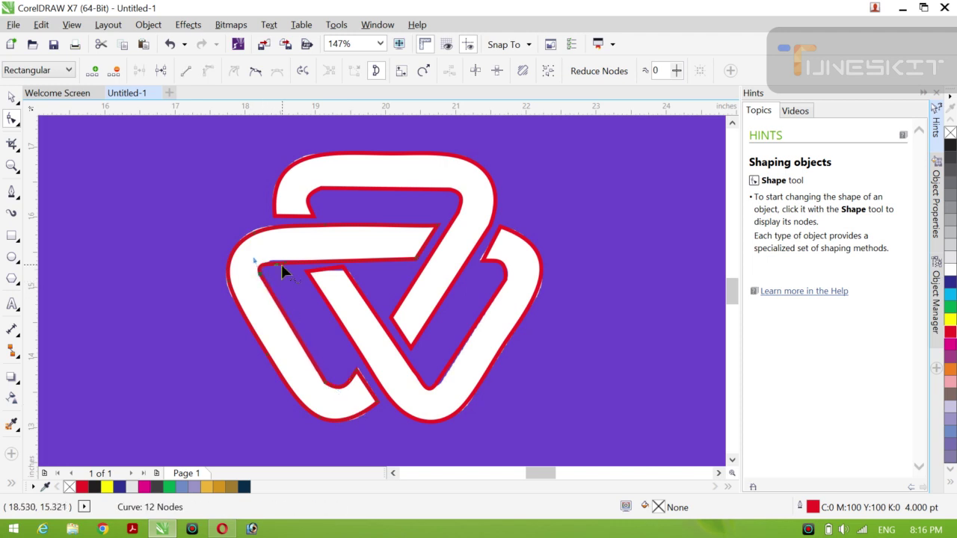
drag(275, 264, 275, 264)
click(254, 239)
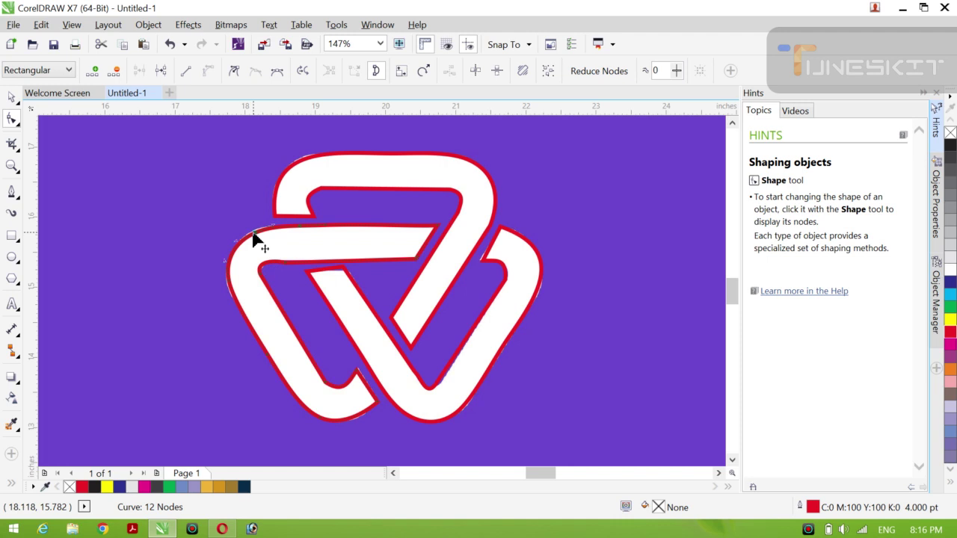
drag(254, 239, 253, 238)
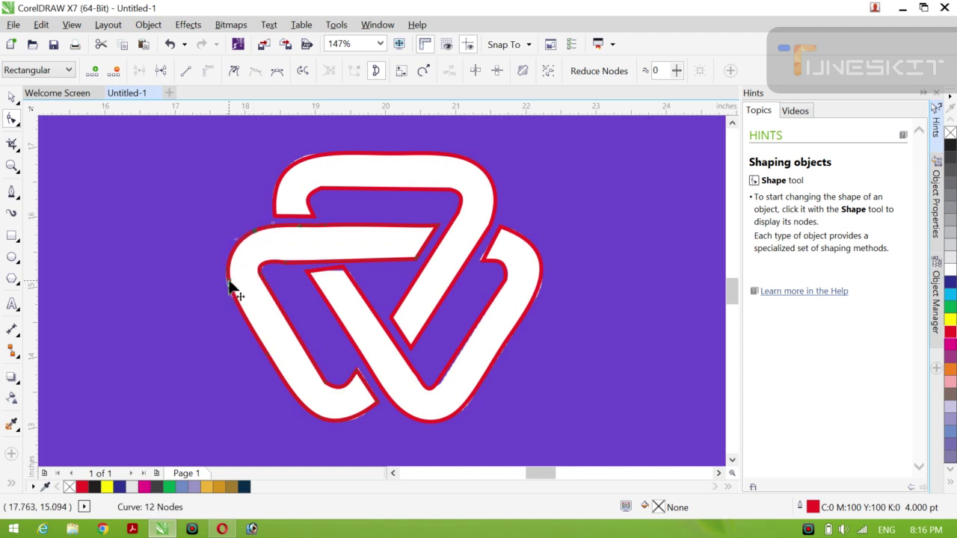
drag(230, 283, 229, 282)
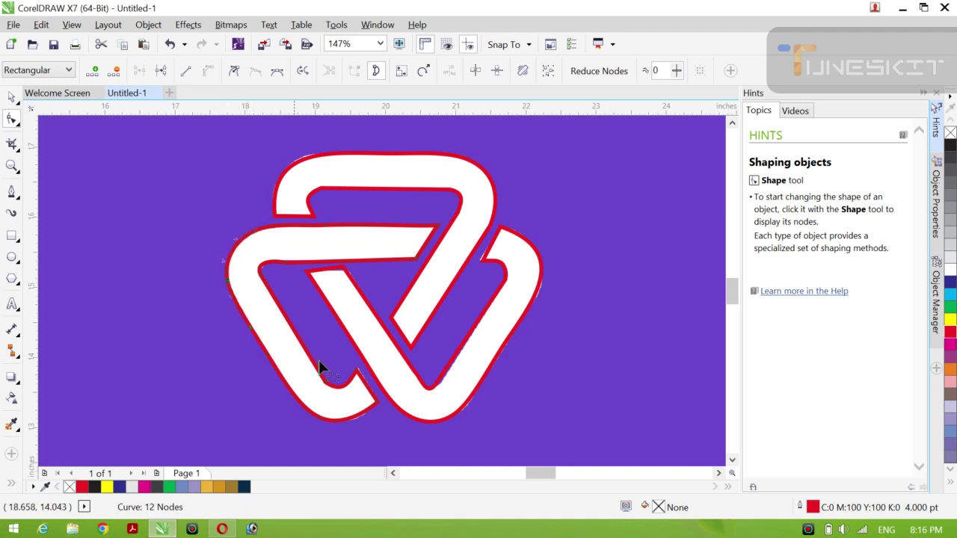
- Delete the reference logo image, leaving only the three traced band outlines on the page
click(11, 97)
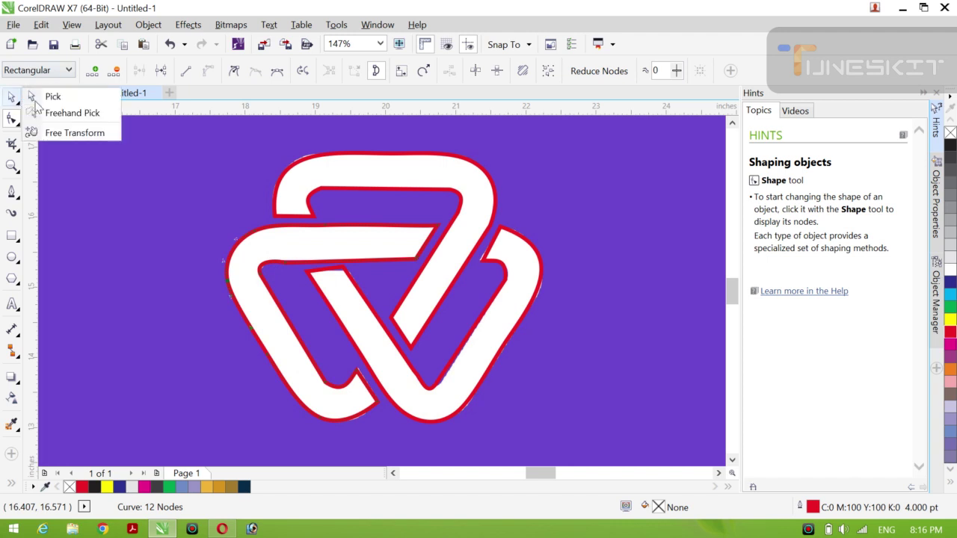
click(49, 94)
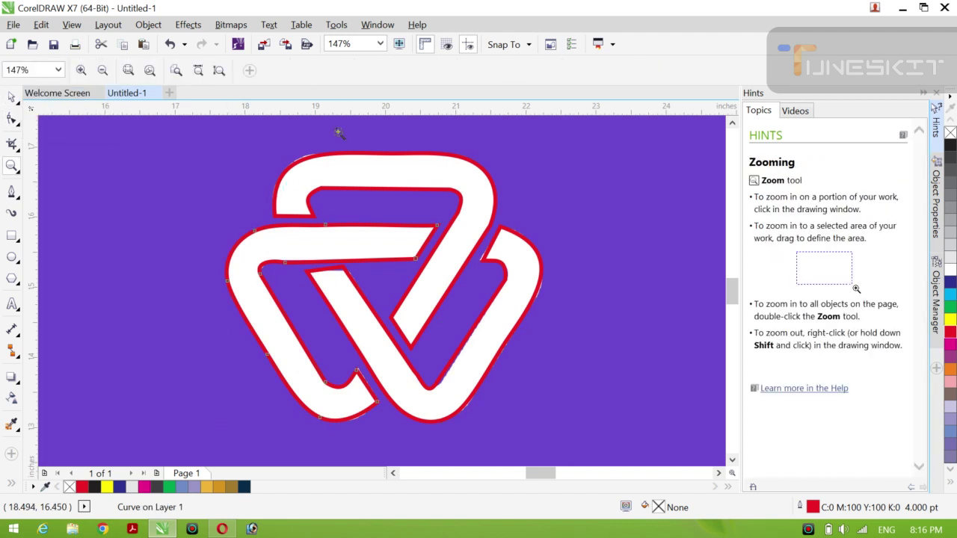
click(104, 70)
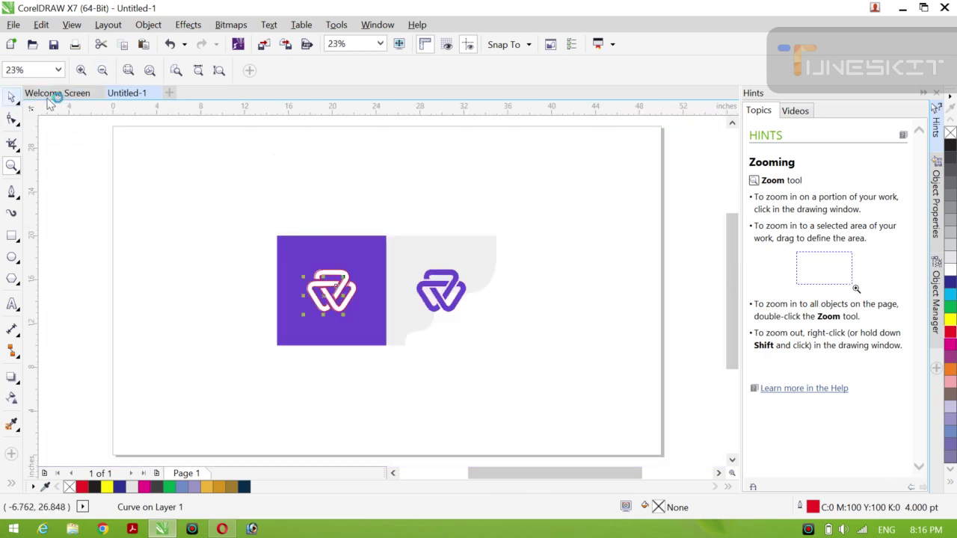
click(11, 97)
click(311, 308)
drag(309, 320, 225, 344)
key(Delete)
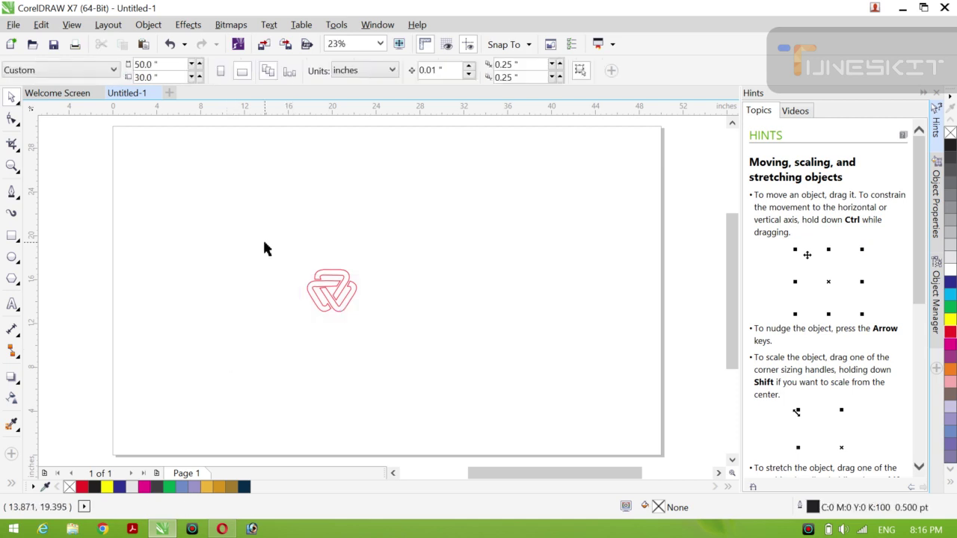
- Colour the three band outlines black and enlarge them together from the centre to about 21.7 by 18.6 inches
drag(264, 249, 385, 334)
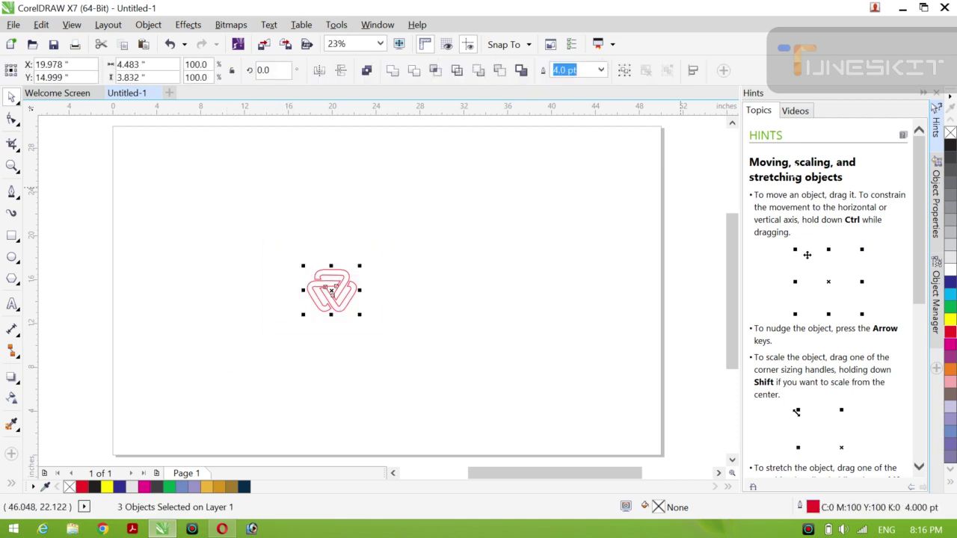
right_click(950, 145)
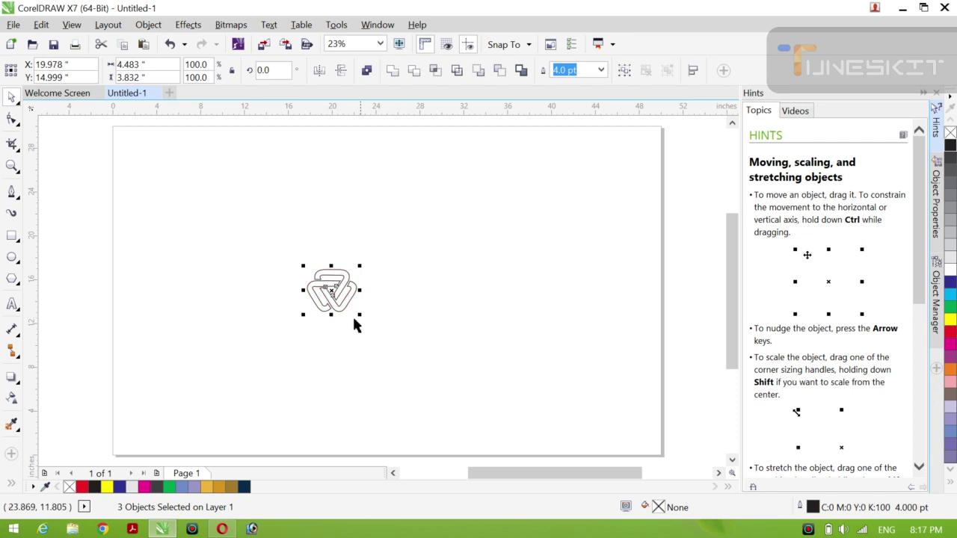
drag(361, 315, 474, 374)
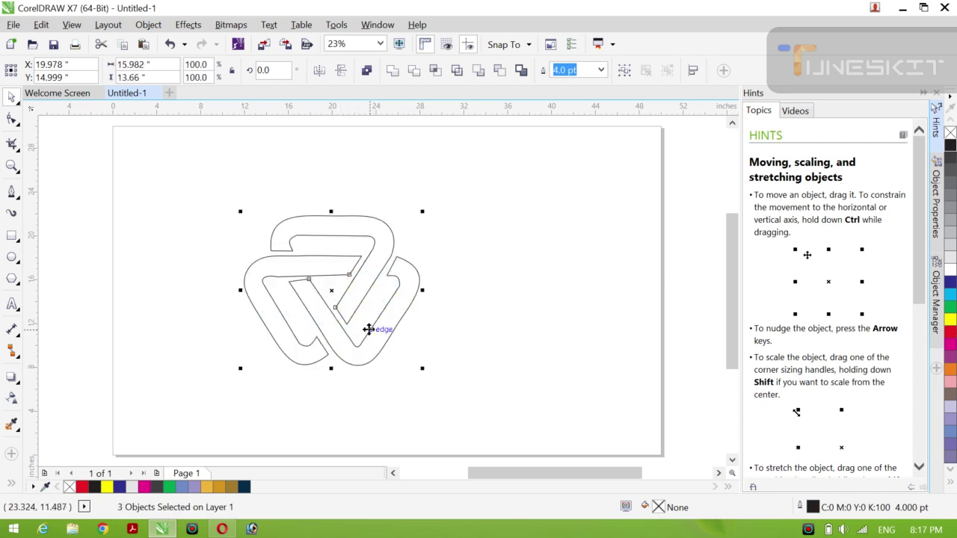
drag(423, 370, 476, 402)
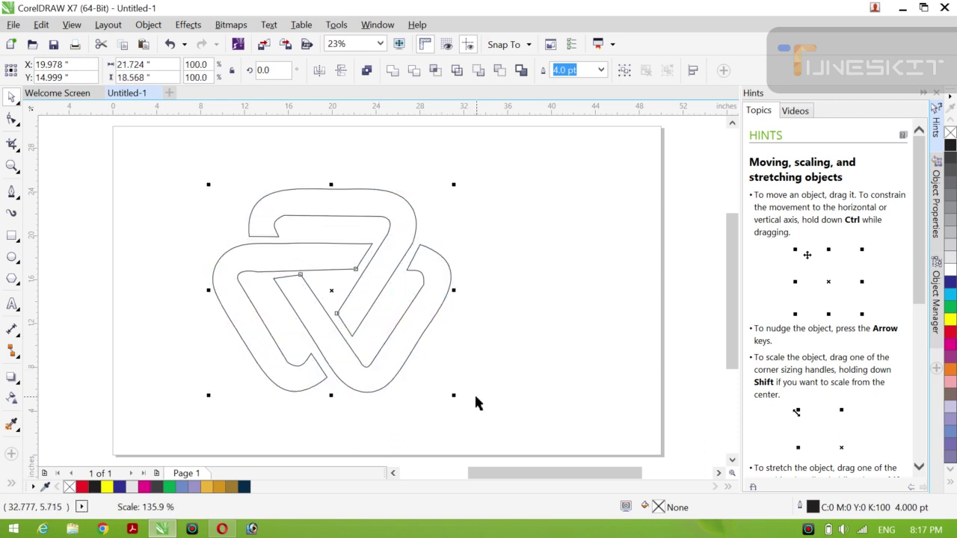
- Group the three band outlines and centre the group on the page
key(ctrl+g)
key(p)
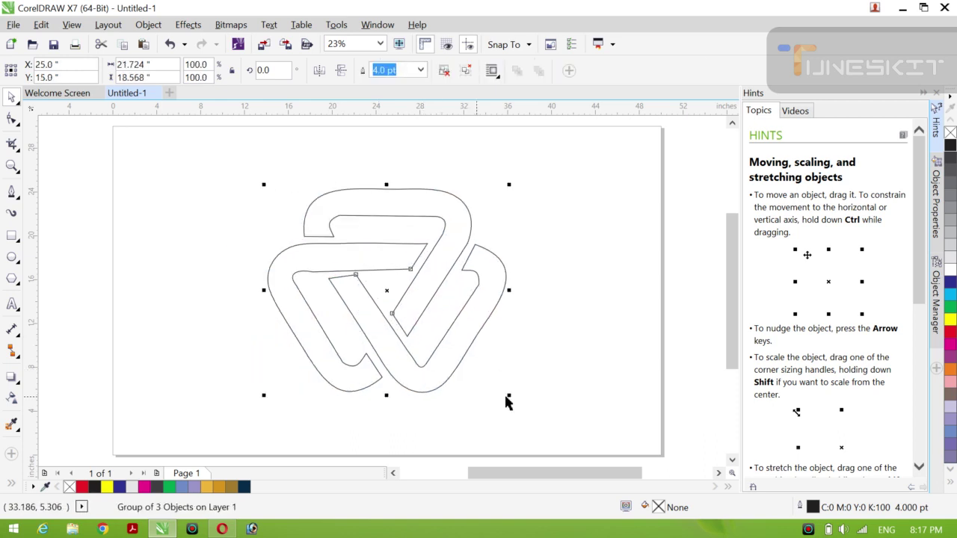
click(359, 339)
click(354, 365)
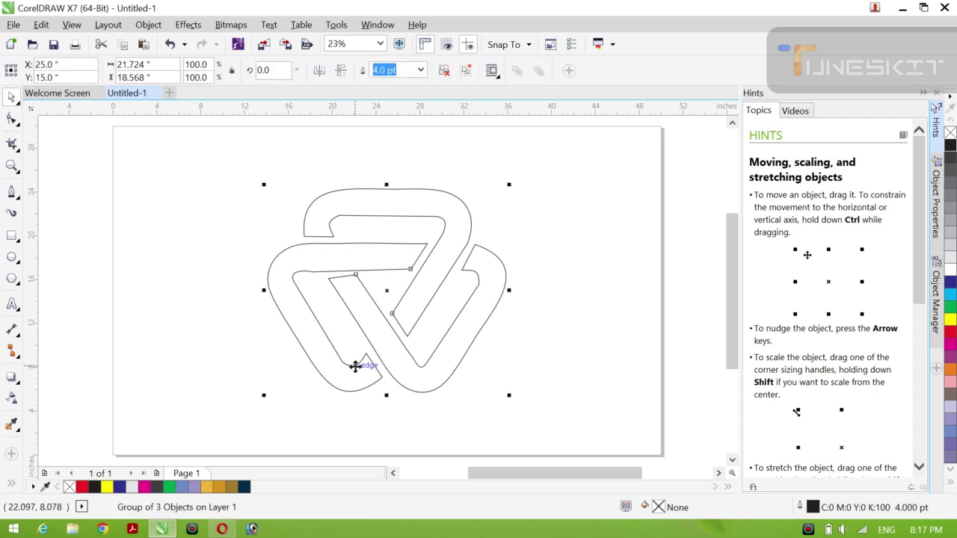
click(16, 124)
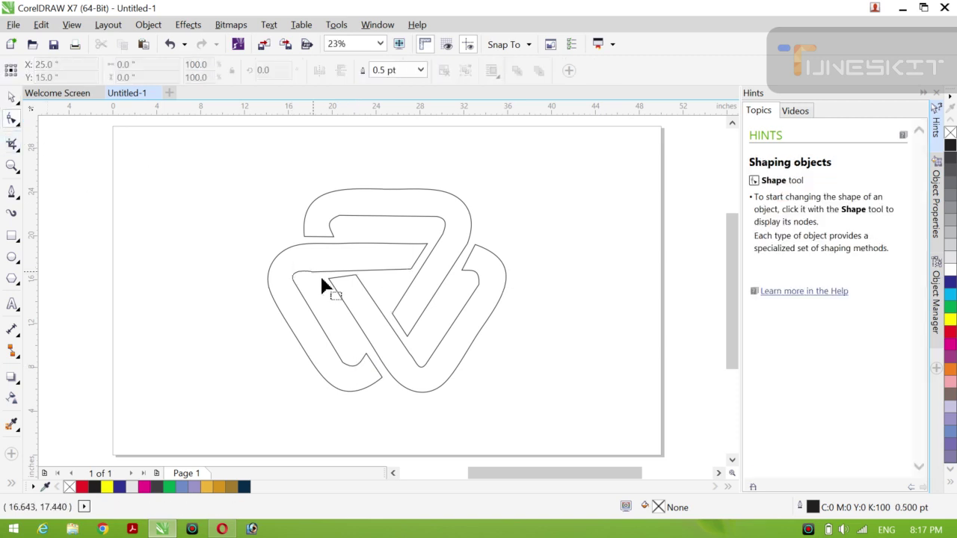
click(18, 105)
click(43, 94)
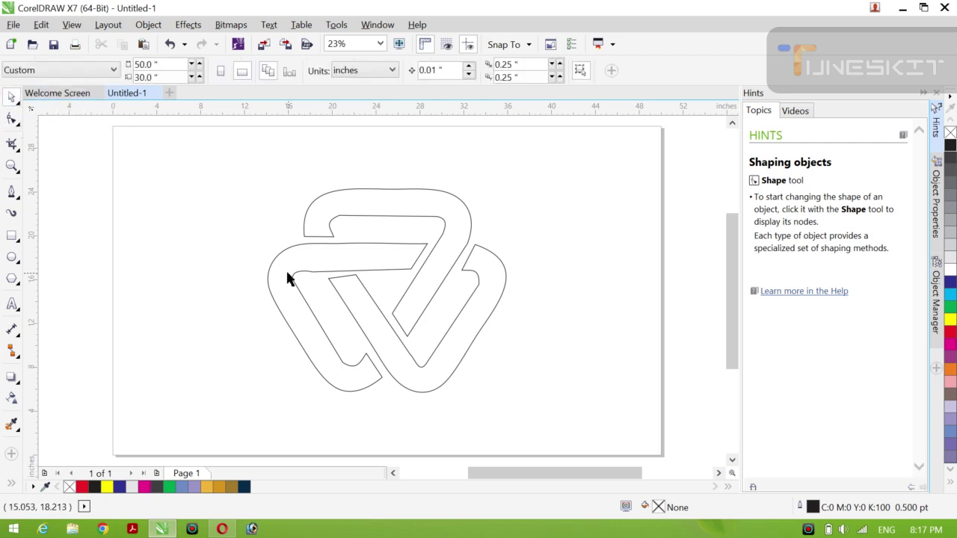
drag(285, 268, 82, 436)
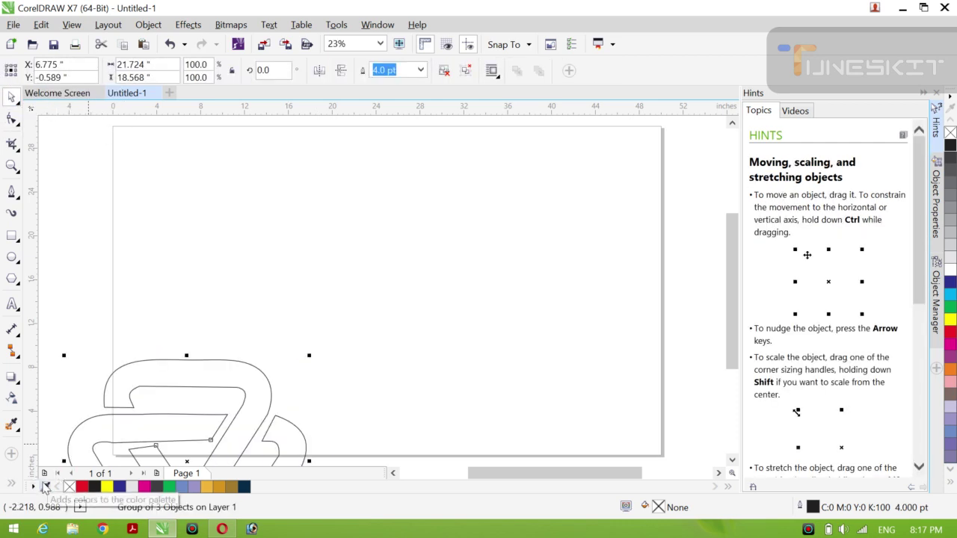
key(ctrl+z)
click(136, 379)
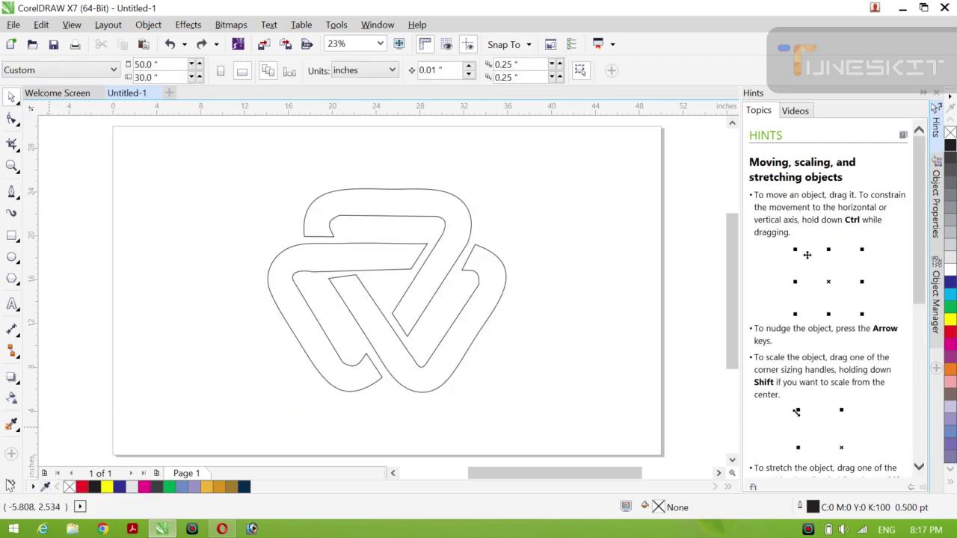
- Fill the top and right-hand bands with yellow using Smart Fill, and recolour the right-hand band black
click(12, 484)
click(35, 482)
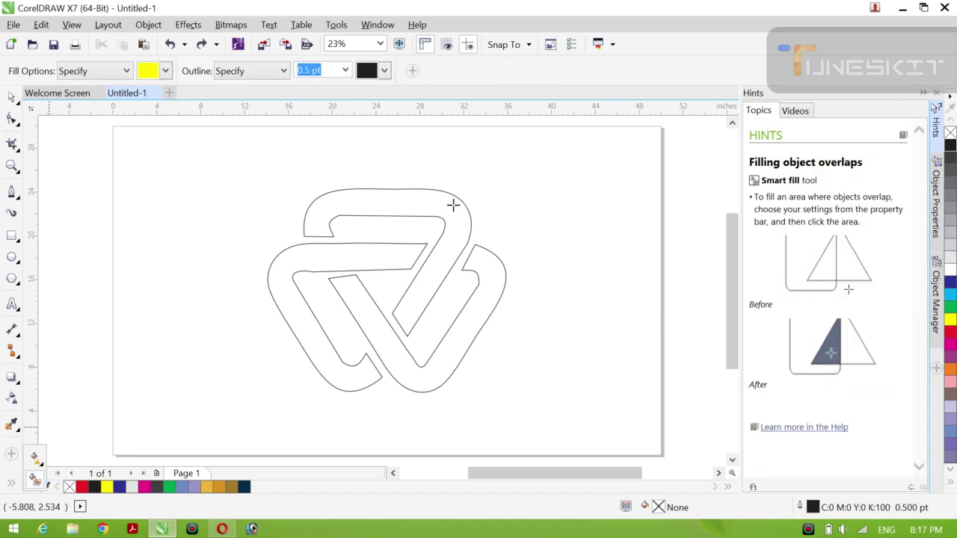
click(453, 205)
click(420, 369)
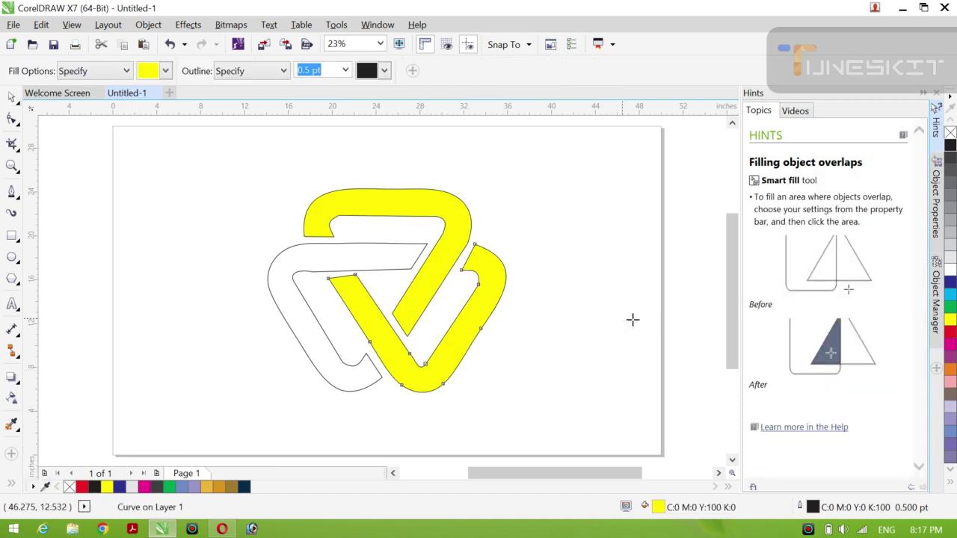
click(949, 147)
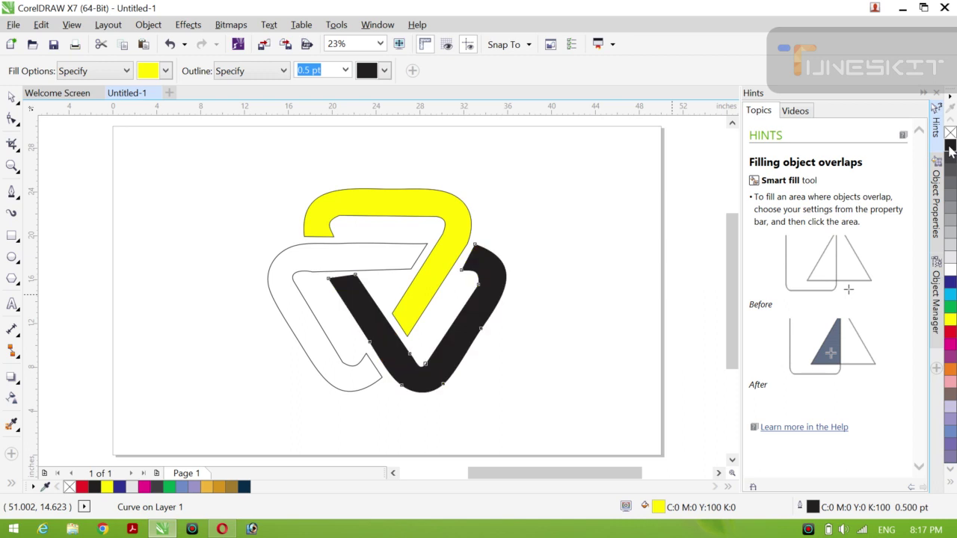
- Recolour the top band red, fill the left band with yellow using Smart Fill, and deselect everything
click(438, 212)
click(950, 331)
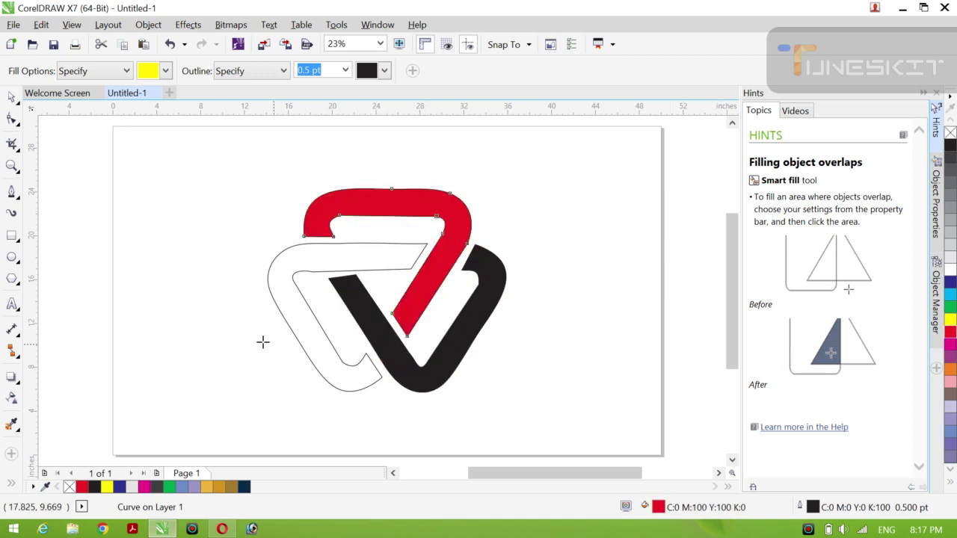
click(307, 338)
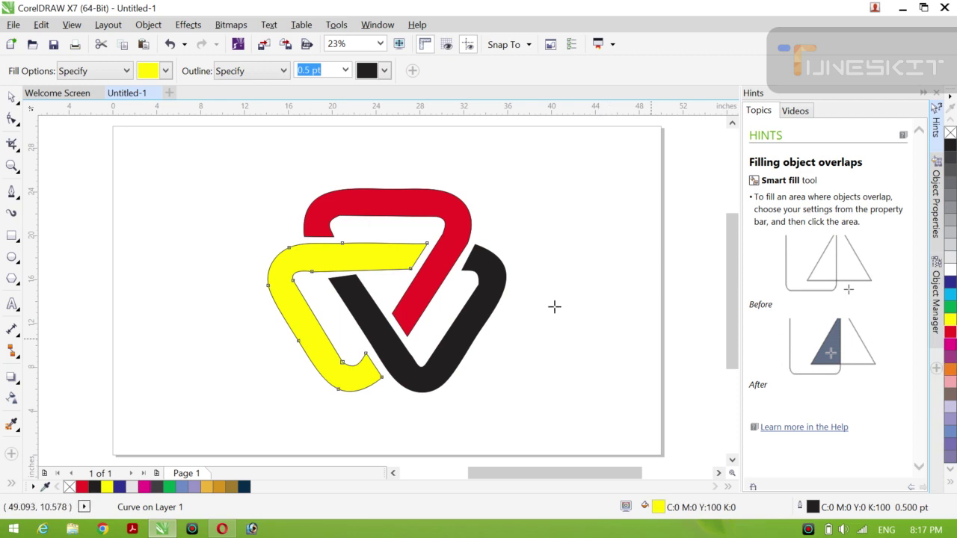
click(12, 97)
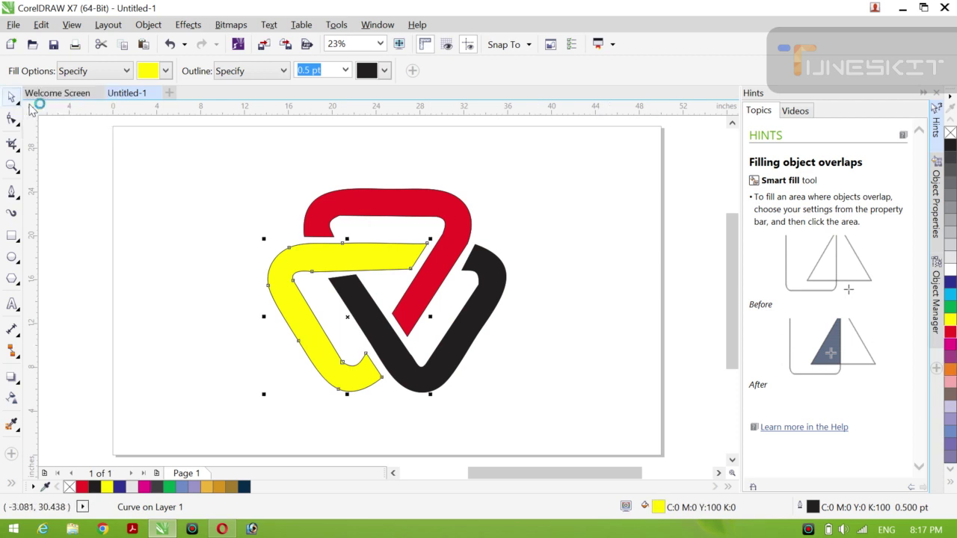
click(172, 151)
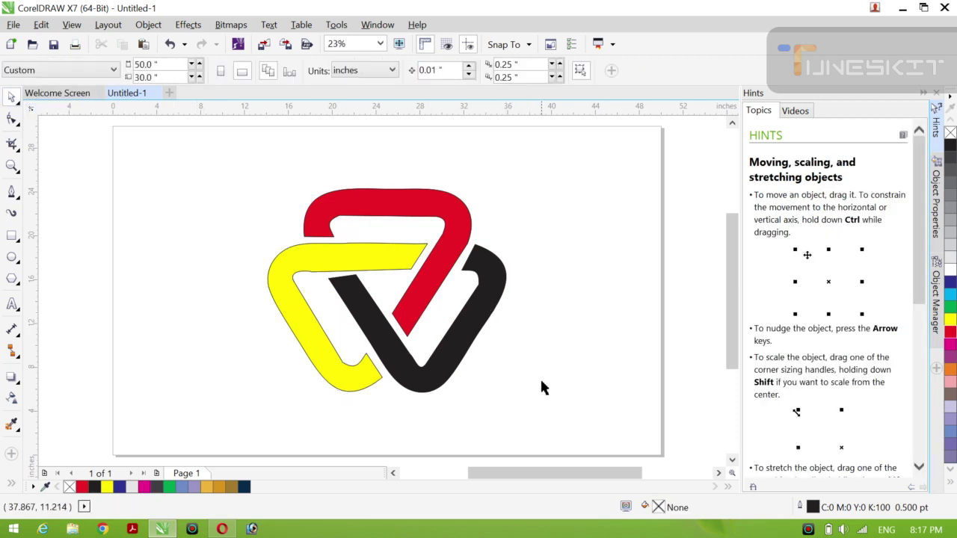
- Remove the outlines from all parts of the logo by setting their outline width to None
drag(193, 151, 553, 419)
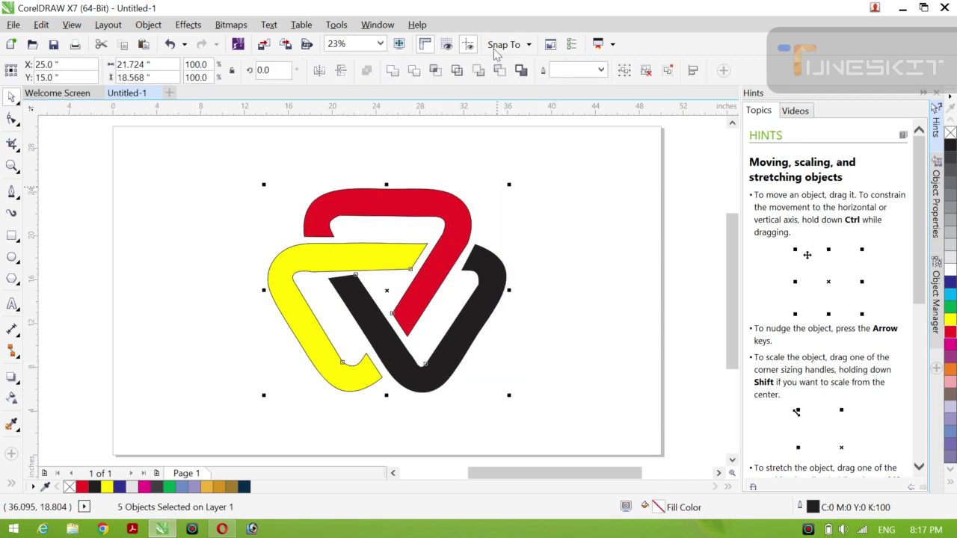
click(600, 70)
click(562, 85)
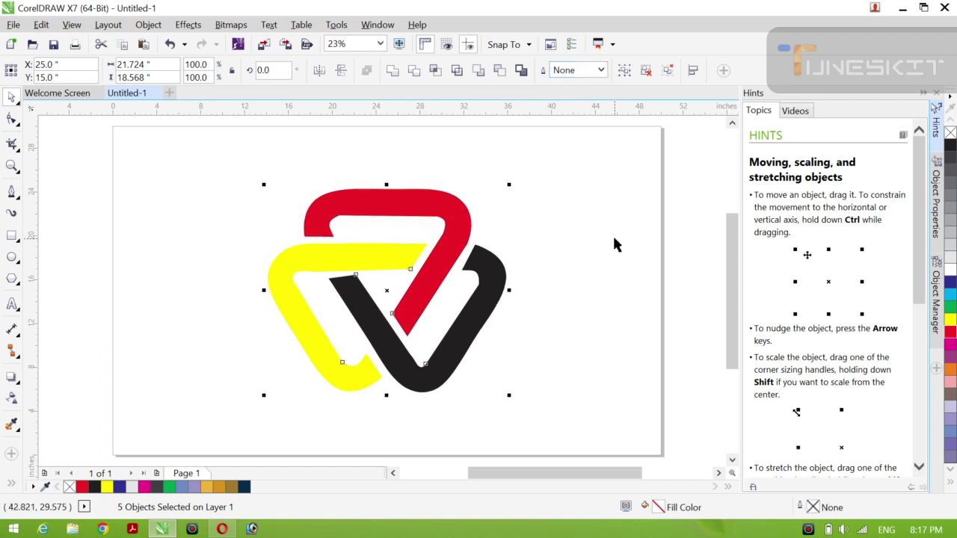
click(263, 249)
- Group all parts of the logo, enlarge the group from its centre to about 33.7 by 28.8 inches, and deselect it
drag(77, 139, 560, 421)
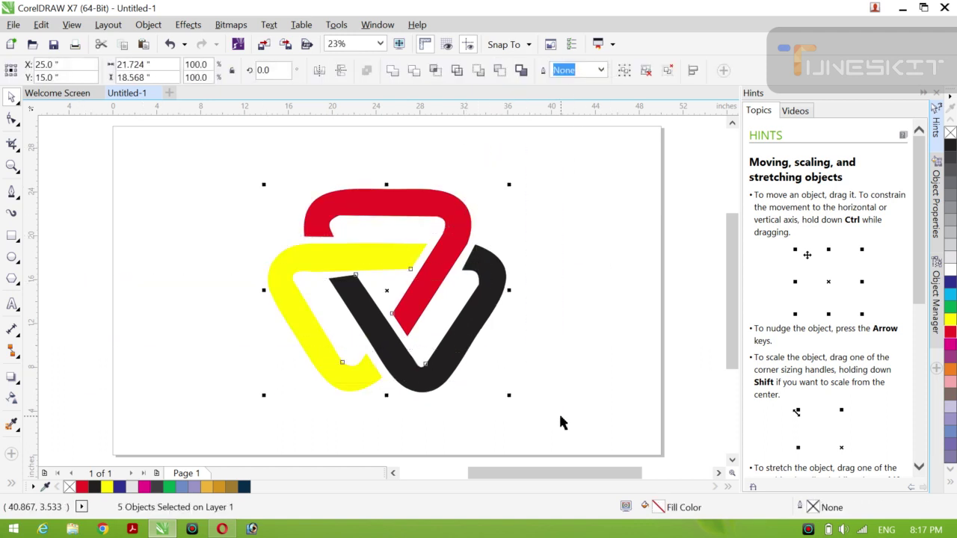
key(ctrl+g)
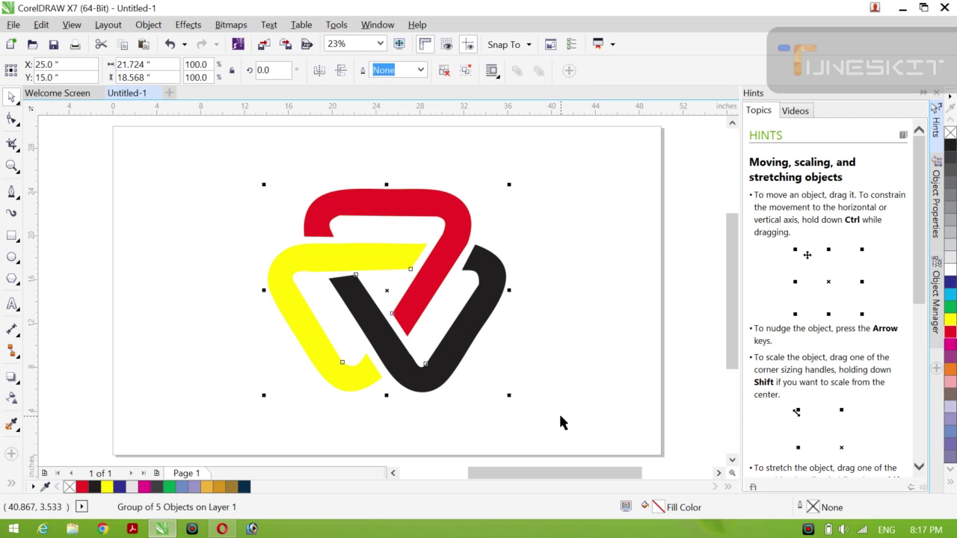
drag(509, 395, 573, 454)
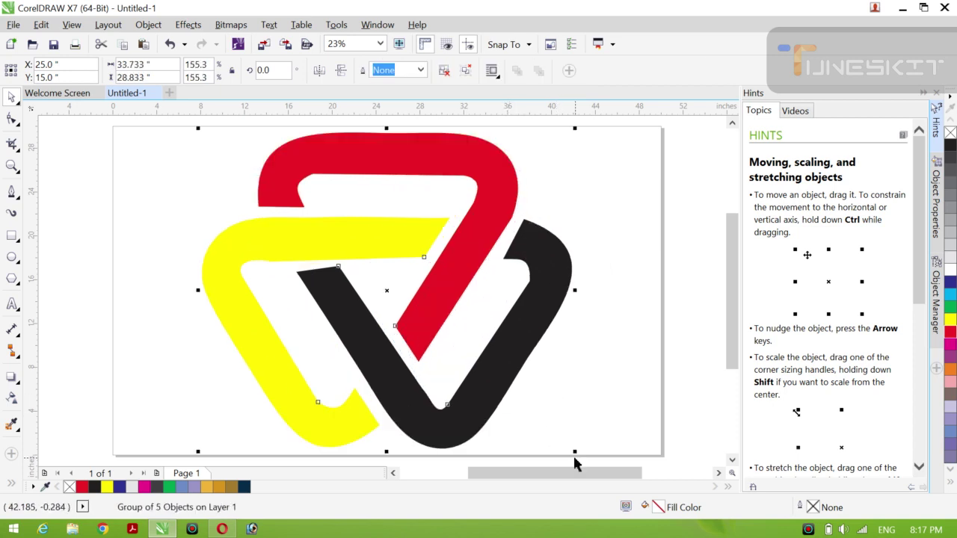
click(69, 277)
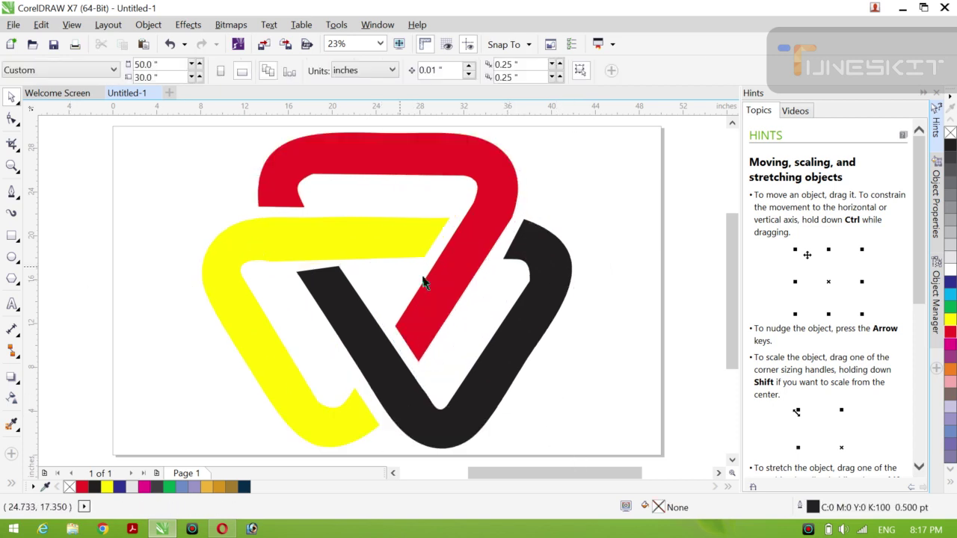
click(315, 238)
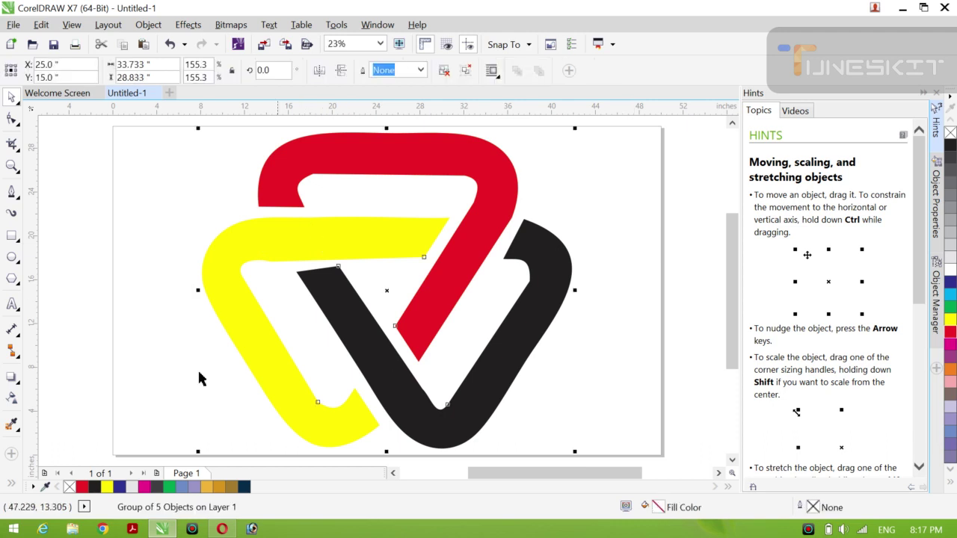
click(69, 369)
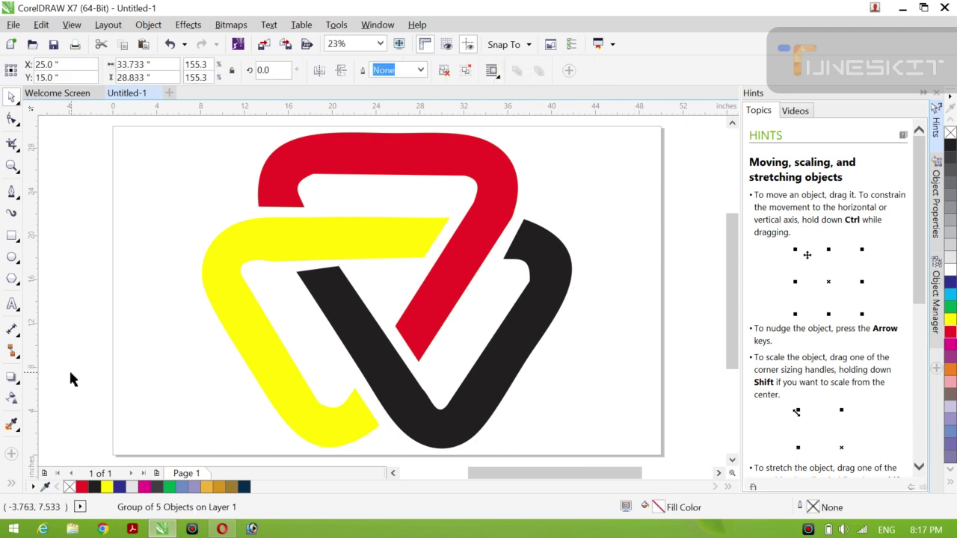
- Fill the left yellow band with Smart Fill and recolour the resulting shape orange (C:0 M:60 Y:100 K:0)
click(11, 483)
click(35, 483)
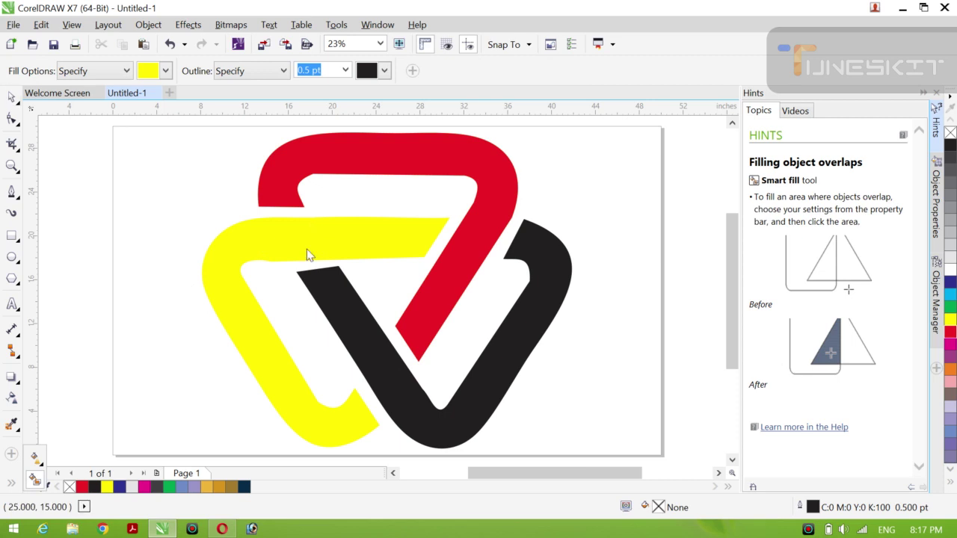
click(307, 248)
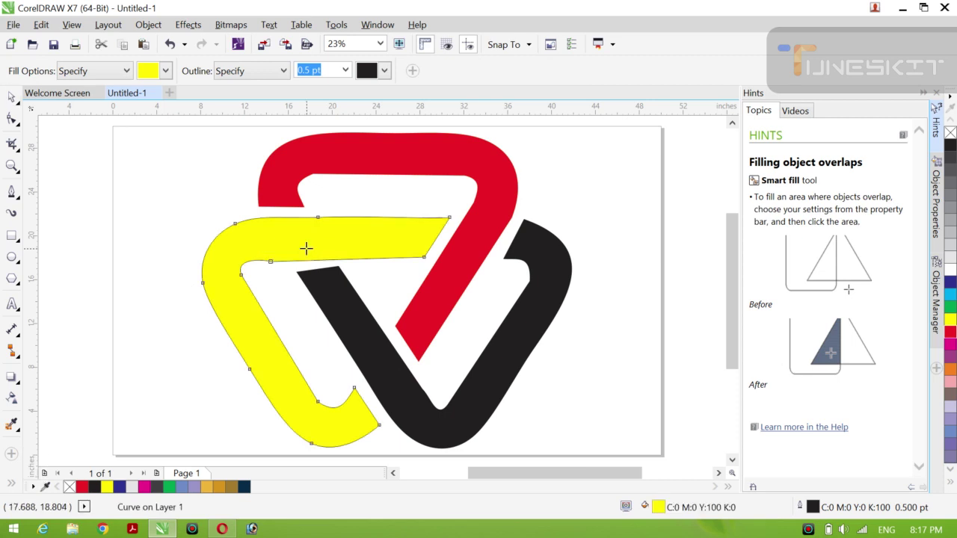
click(948, 392)
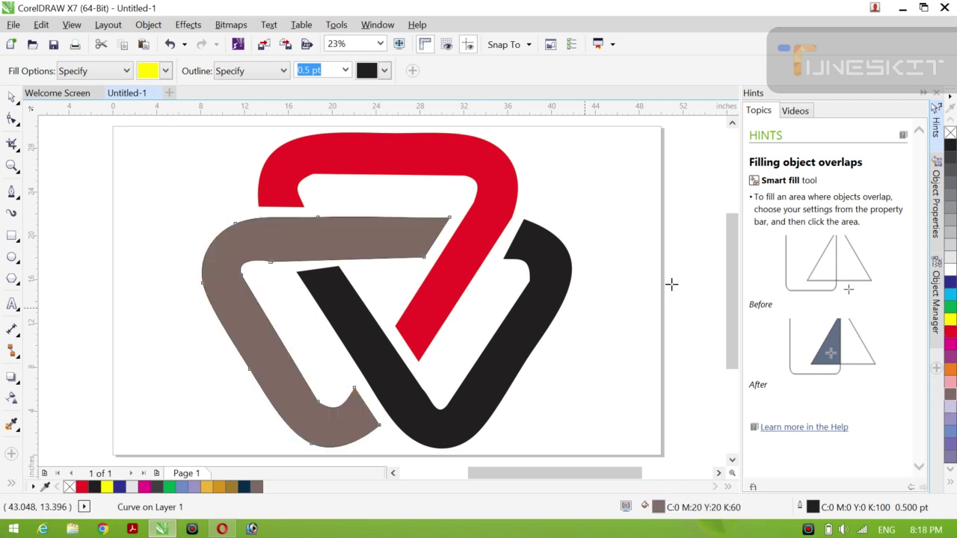
click(947, 369)
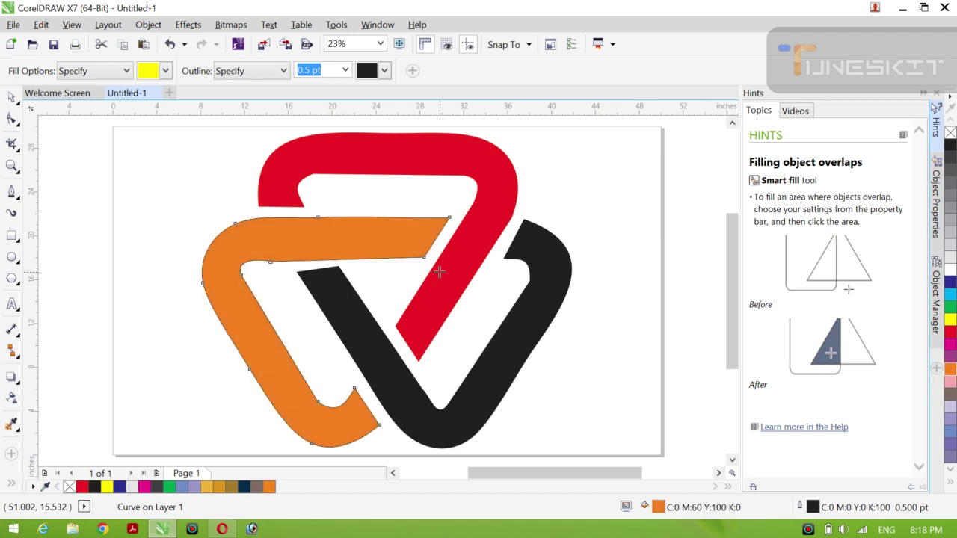
- Set the orange band's outline width to None and deselect it
click(18, 102)
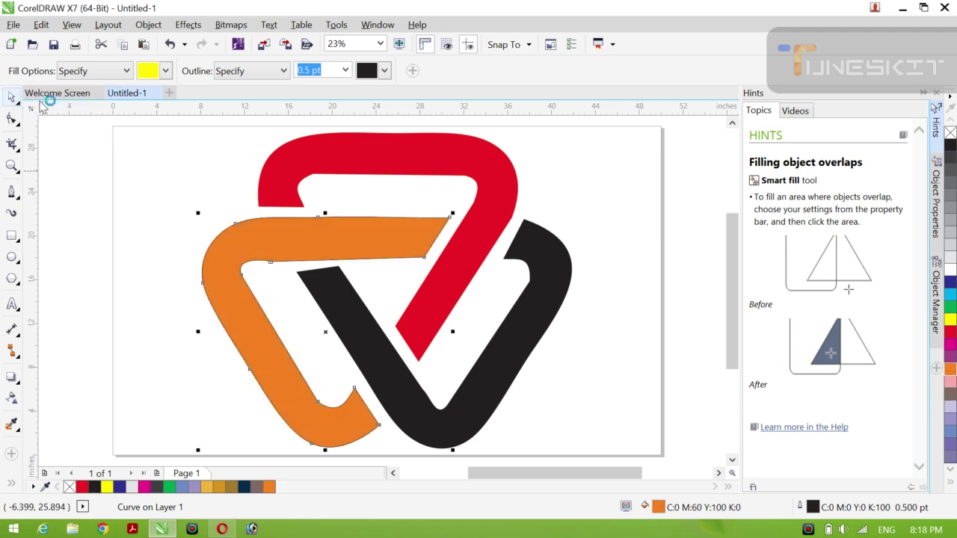
click(71, 210)
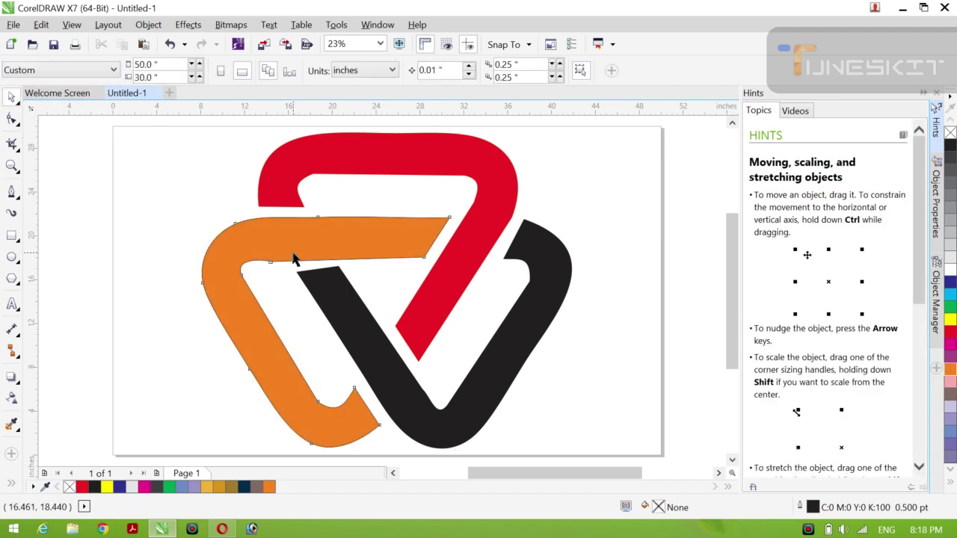
click(293, 258)
click(446, 69)
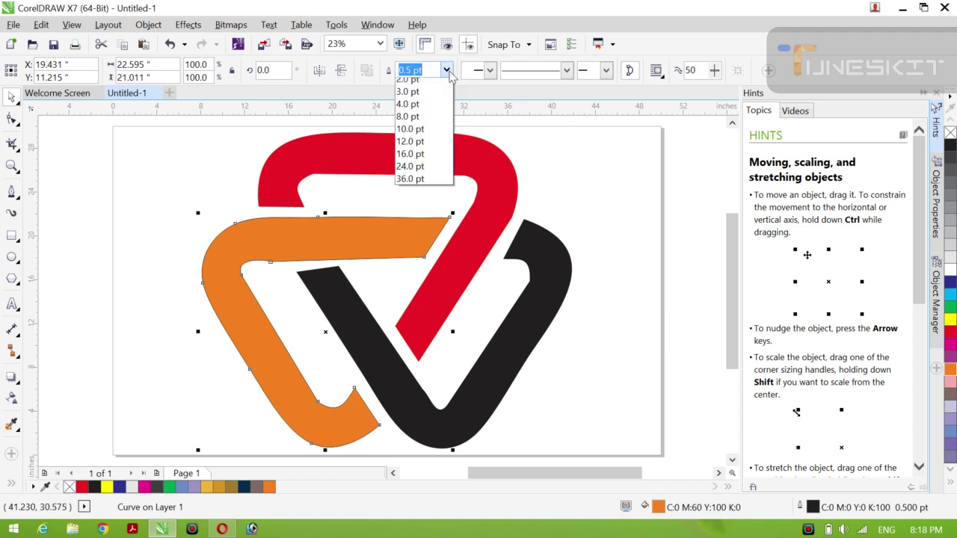
click(415, 83)
click(154, 342)
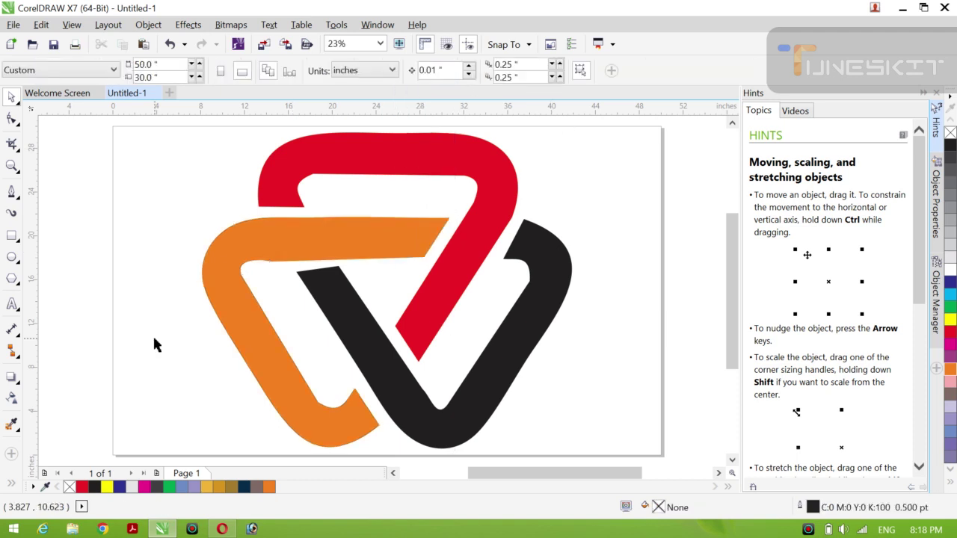
- Examine the coloured logo against the whole page, both at reduced size and close up
key(z)
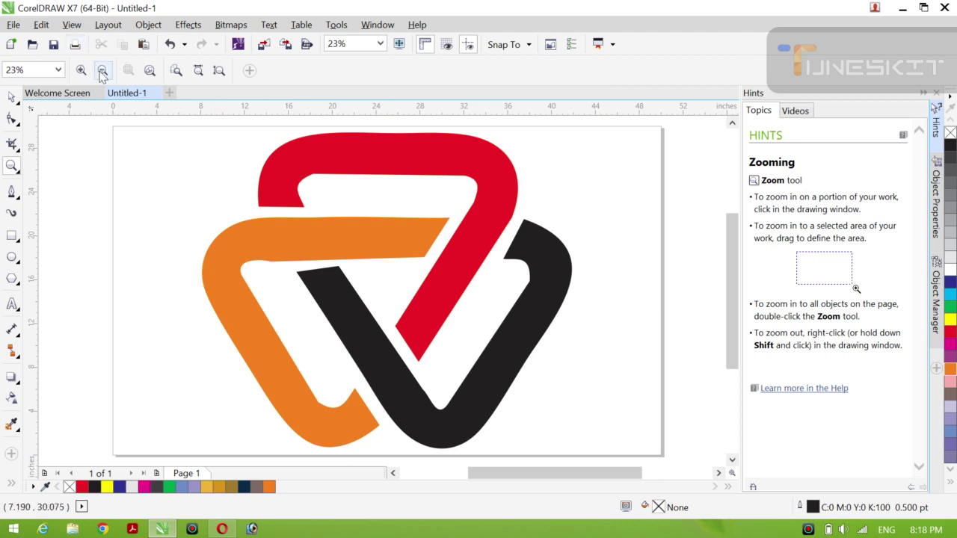
scroll(172, 180, down, 1)
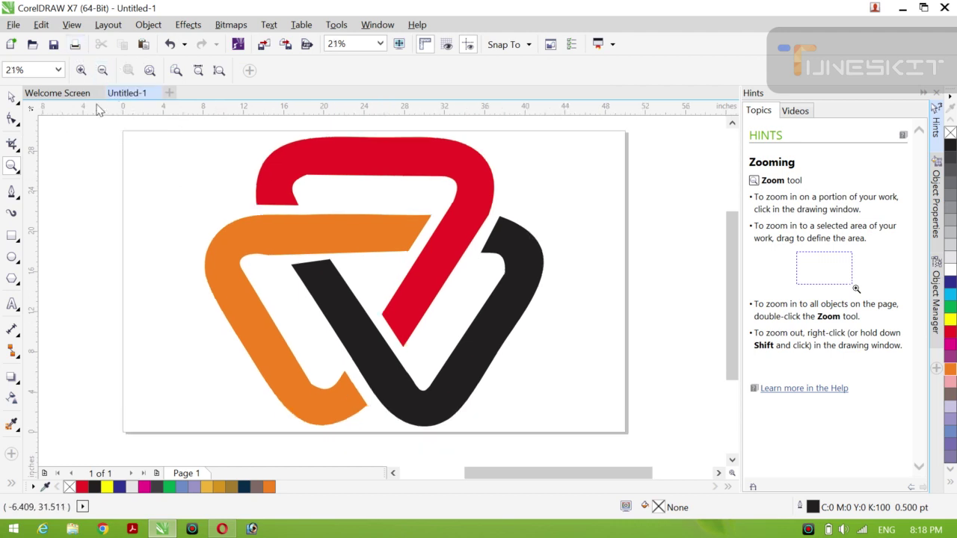
click(20, 107)
click(64, 111)
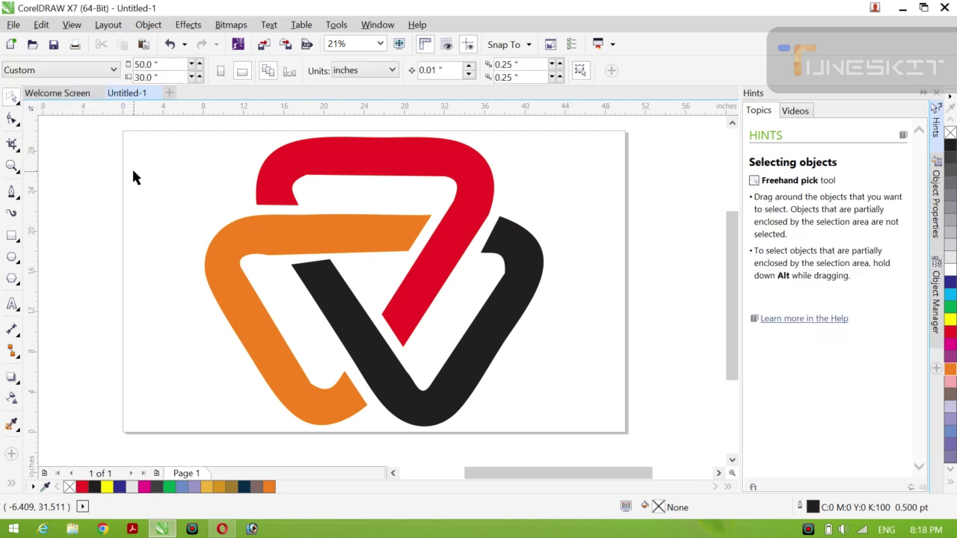
key(z)
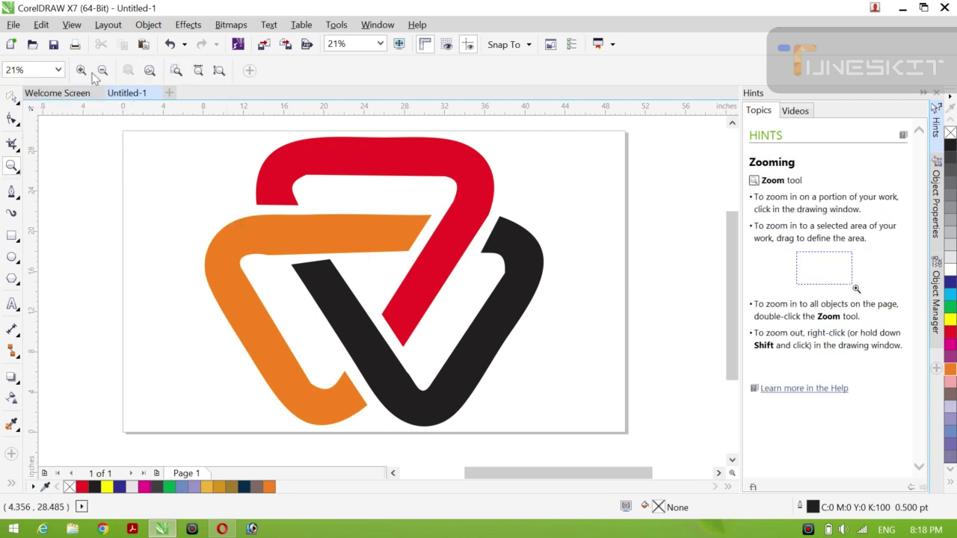
click(102, 73)
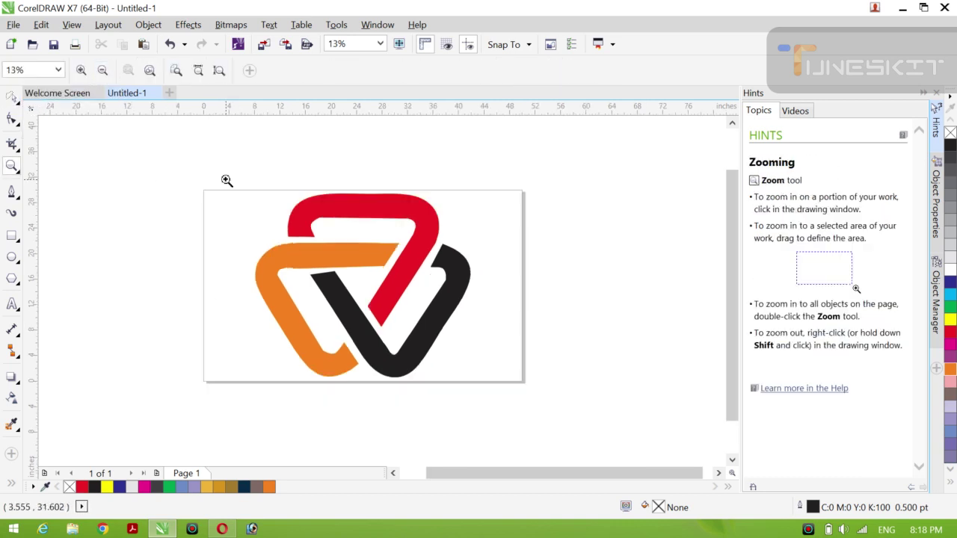
click(21, 111)
click(59, 97)
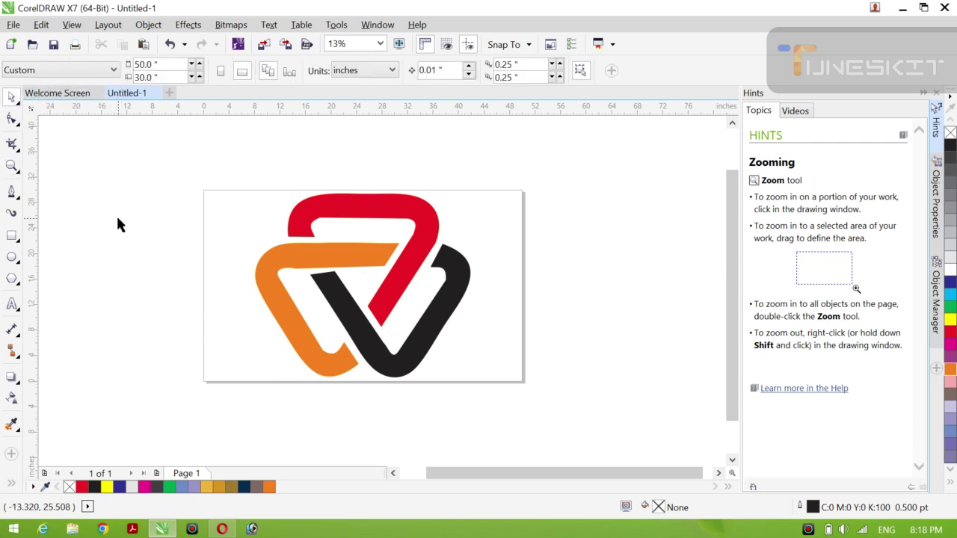
key(z)
mouse_move(237, 182)
mouse_down()
mouse_move(482, 387)
mouse_move(480, 405)
mouse_up()
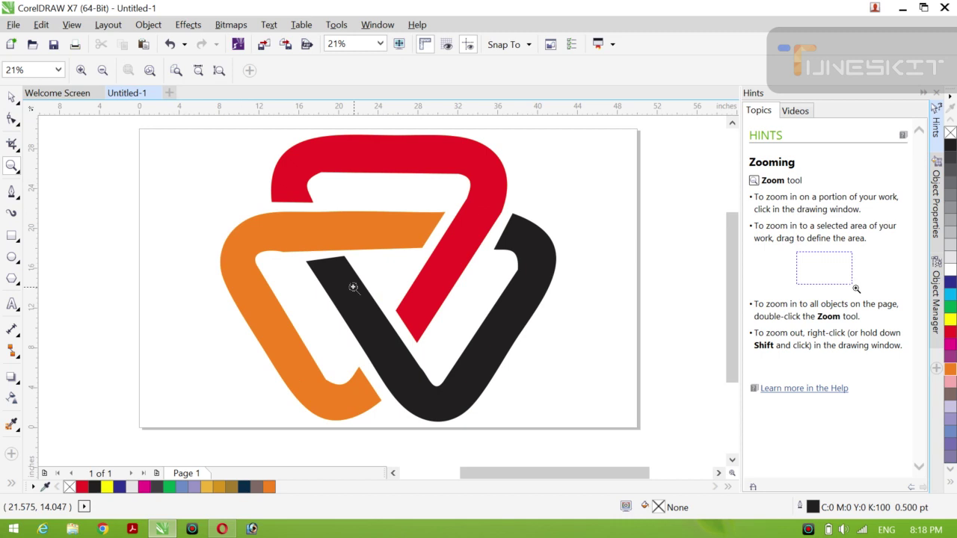
scroll(353, 287, up, 1)
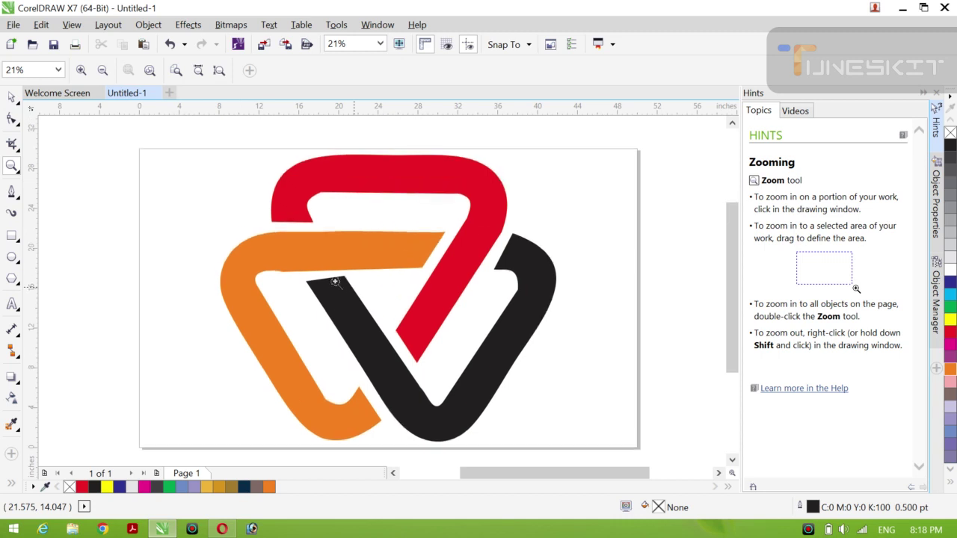
click(11, 97)
click(45, 95)
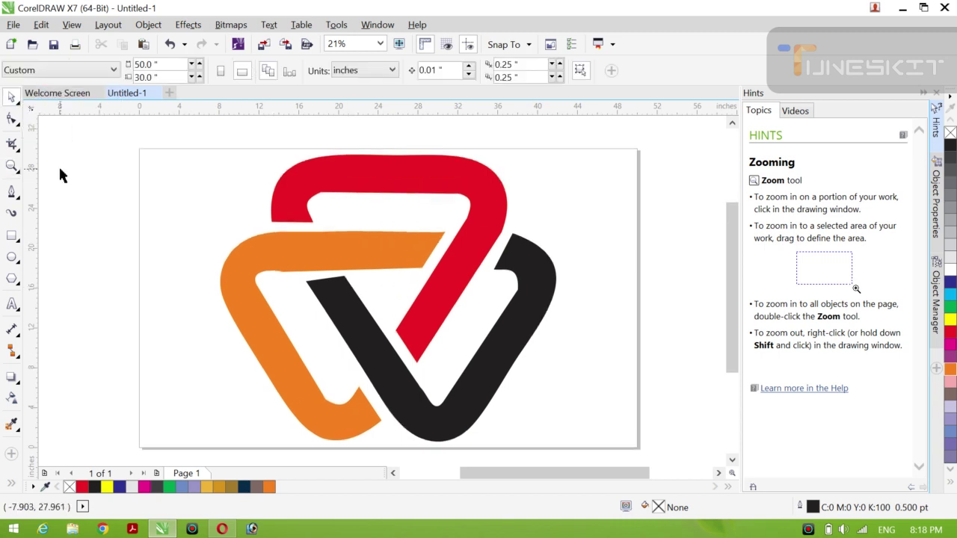
click(302, 250)
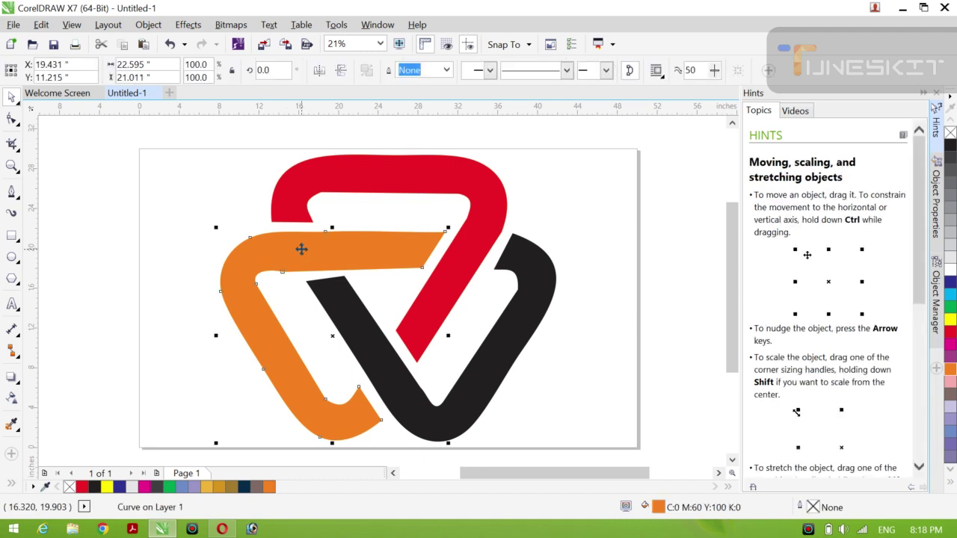
right_click(302, 251)
click(74, 275)
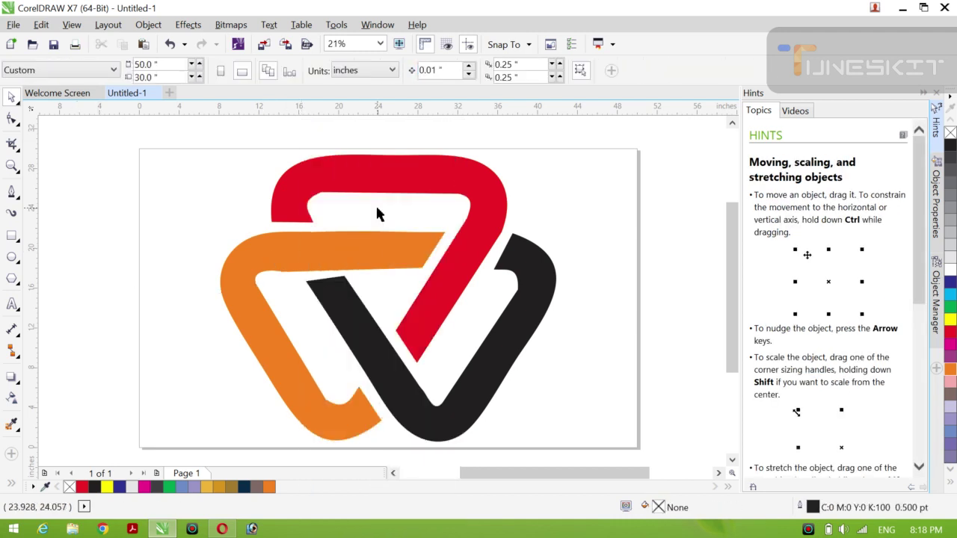
click(477, 198)
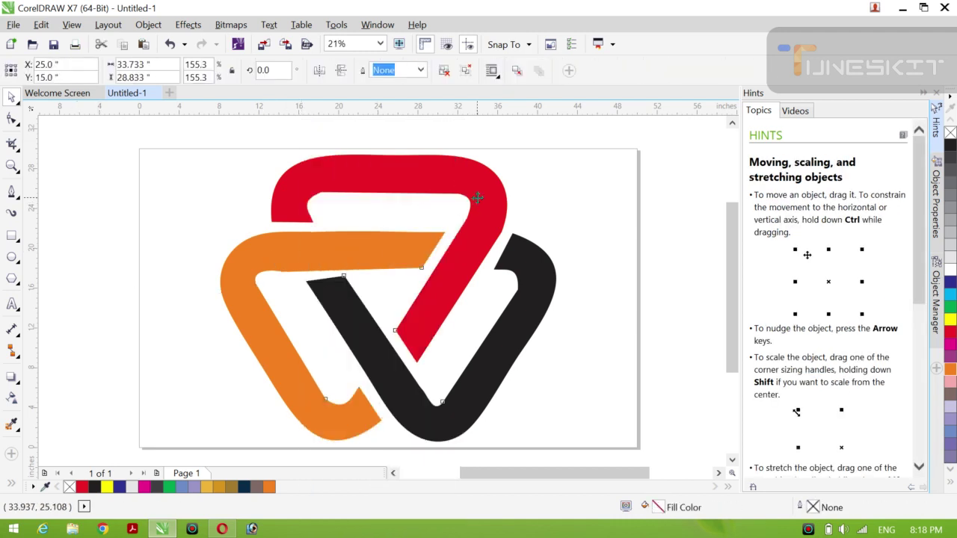
click(679, 185)
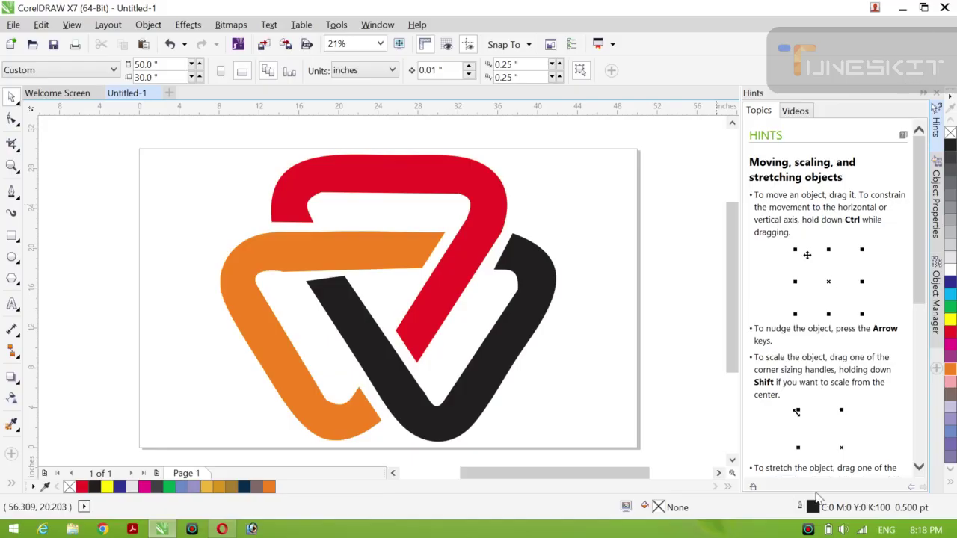
click(807, 530)
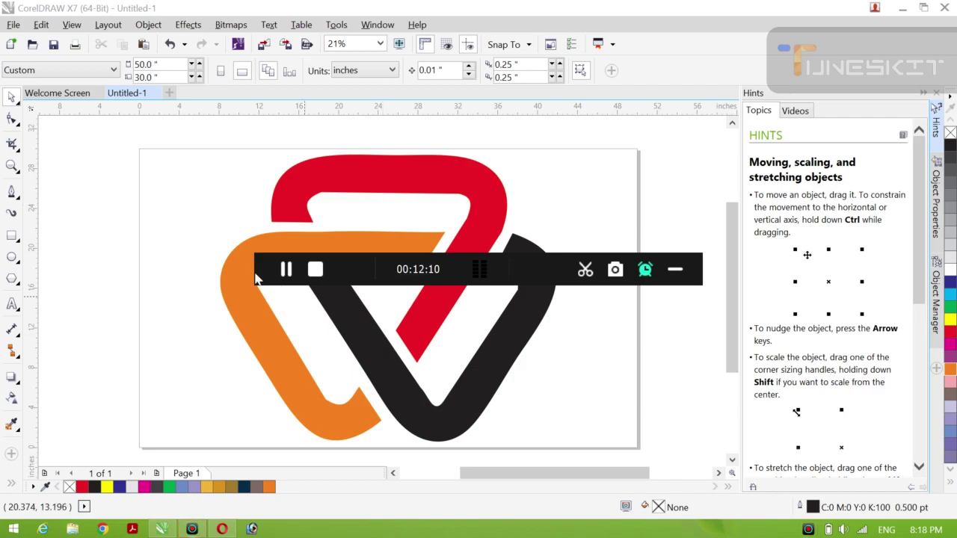